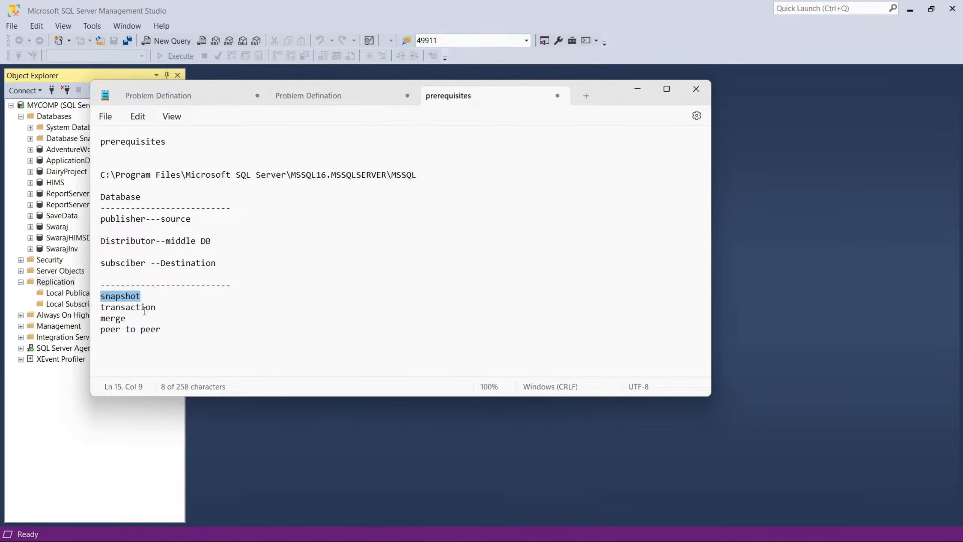
double_click(145, 310)
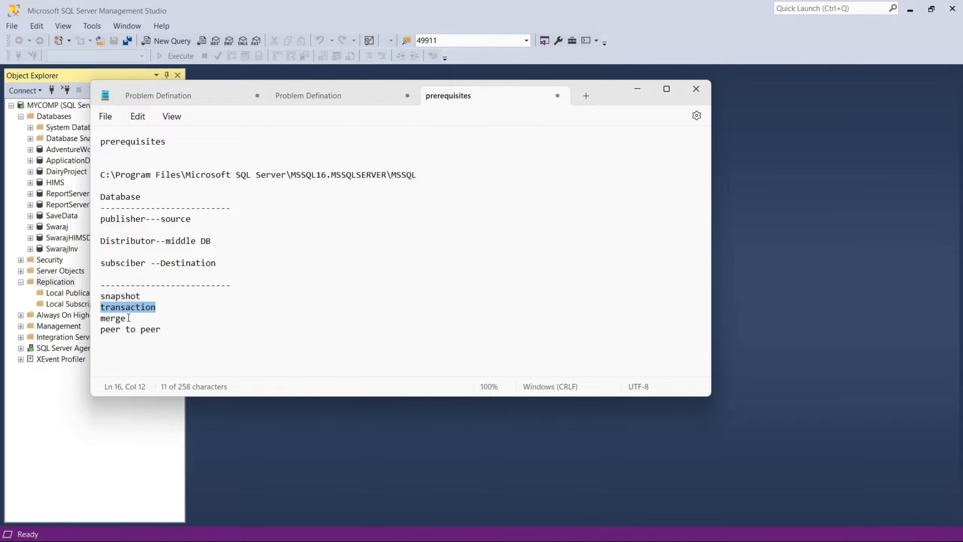
double_click(129, 318)
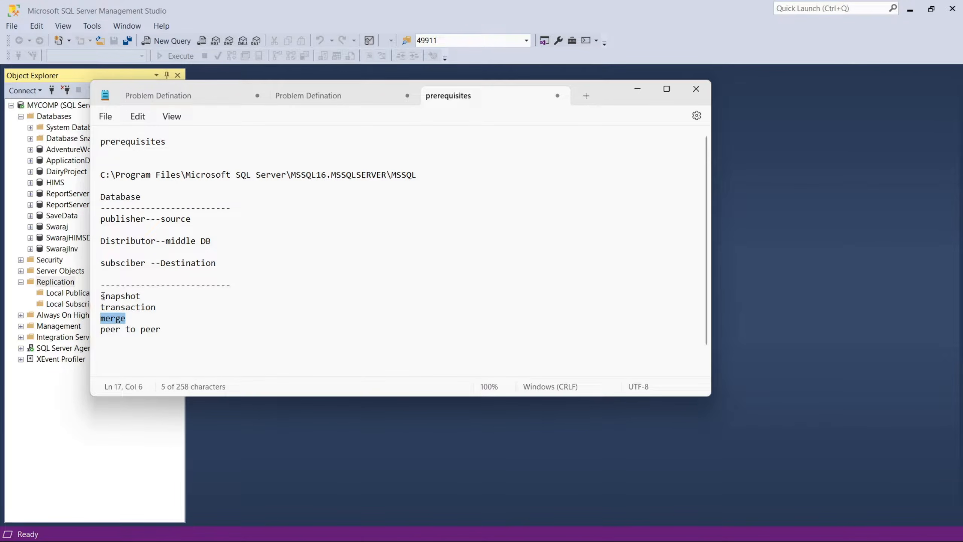
drag(103, 296, 166, 307)
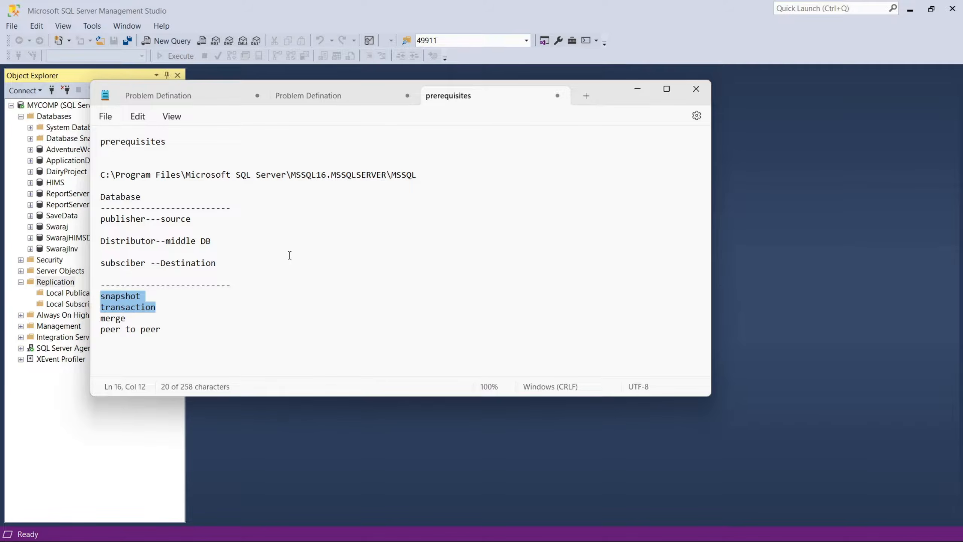
Add a line reading repldata beneath the prerequisites heading in the notes.
drag(169, 144, 78, 147)
click(154, 151)
key(Return)
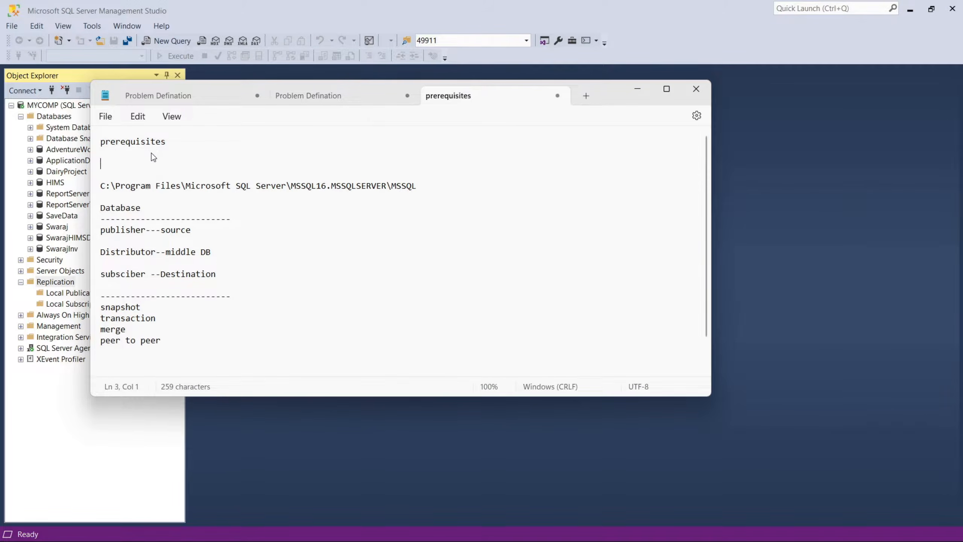
text(repldata)
Copy the MSSQL folder path from the notes and go to that folder in File Explorer.
drag(416, 186, 99, 189)
key(ctrl+c)
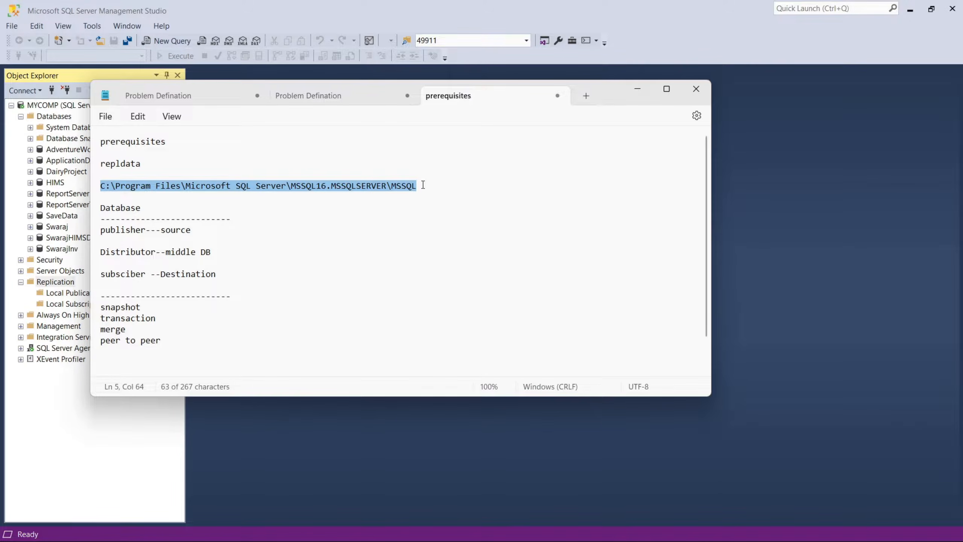
key(alt+Tab)
click(327, 34)
key(ctrl+v)
key(Return)
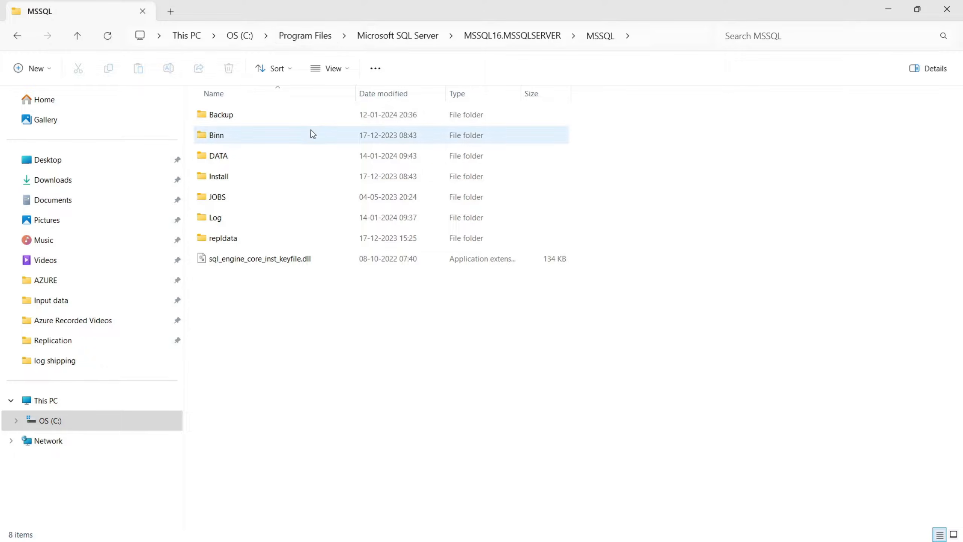
Examine the contents of the repldata folder and its unc subfolder.
double_click(235, 243)
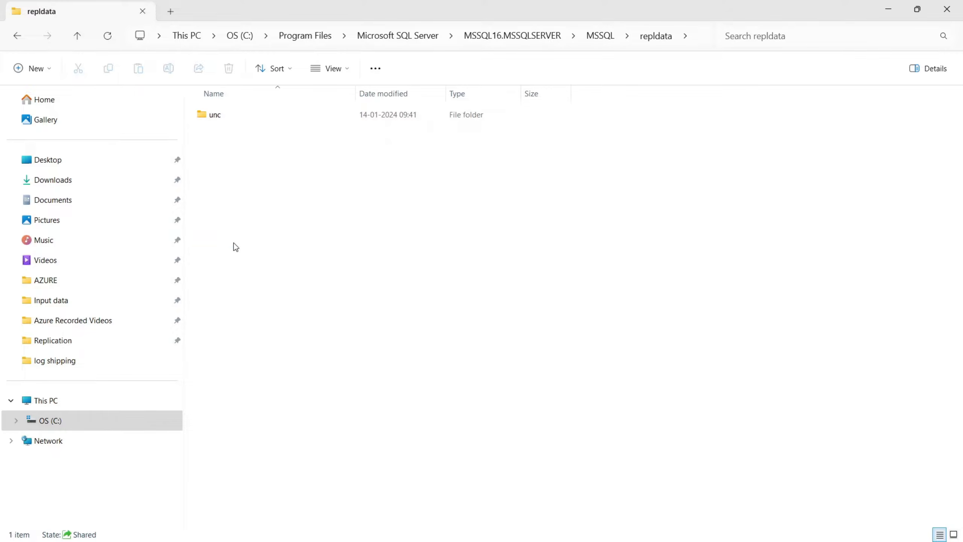
click(218, 119)
double_click(219, 120)
click(623, 36)
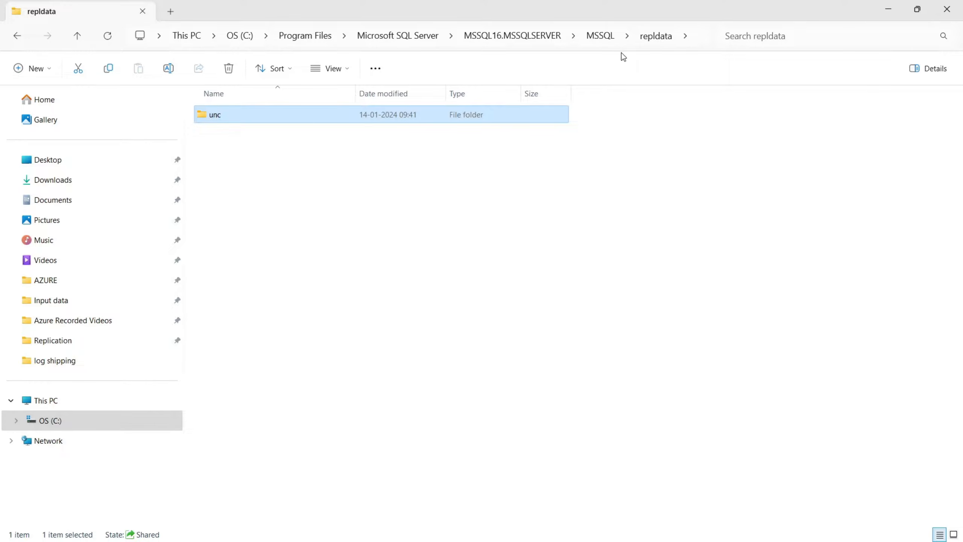
Copy the repldata folder's network path from its sharing properties and close the properties without changes.
click(596, 40)
right_click(229, 240)
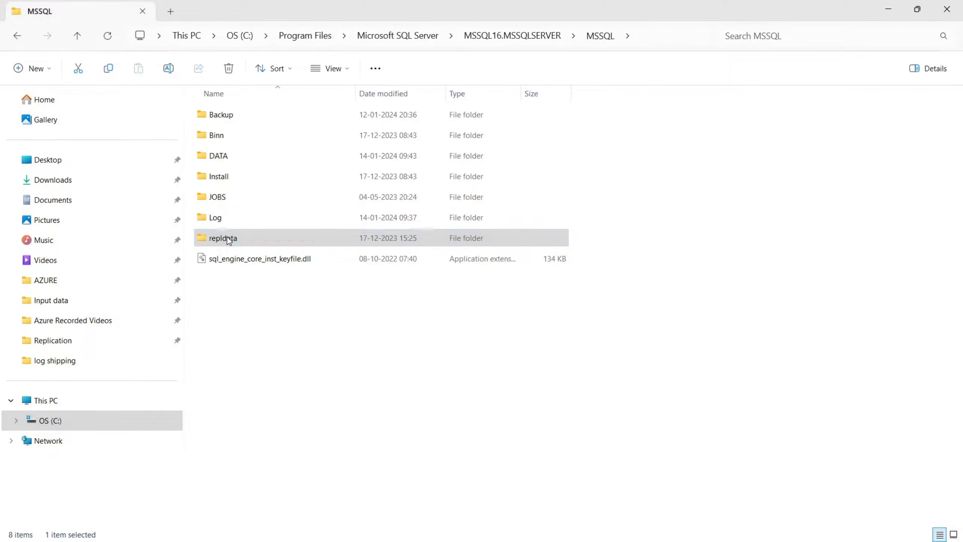
click(284, 384)
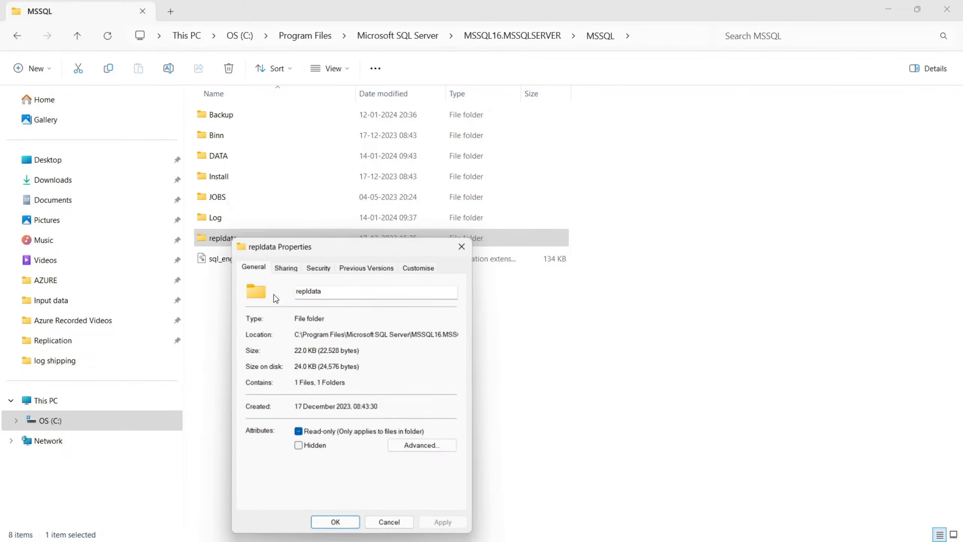
click(295, 269)
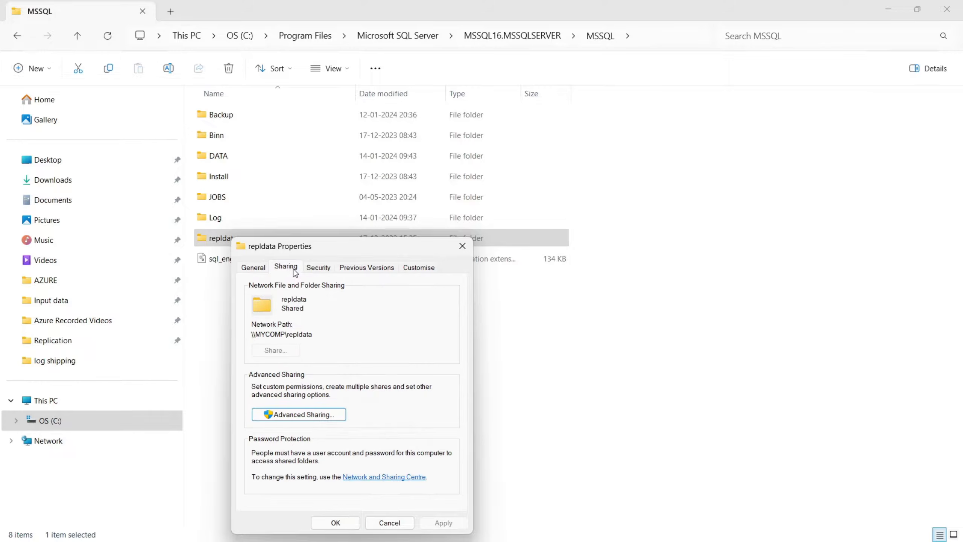
drag(323, 250, 327, 195)
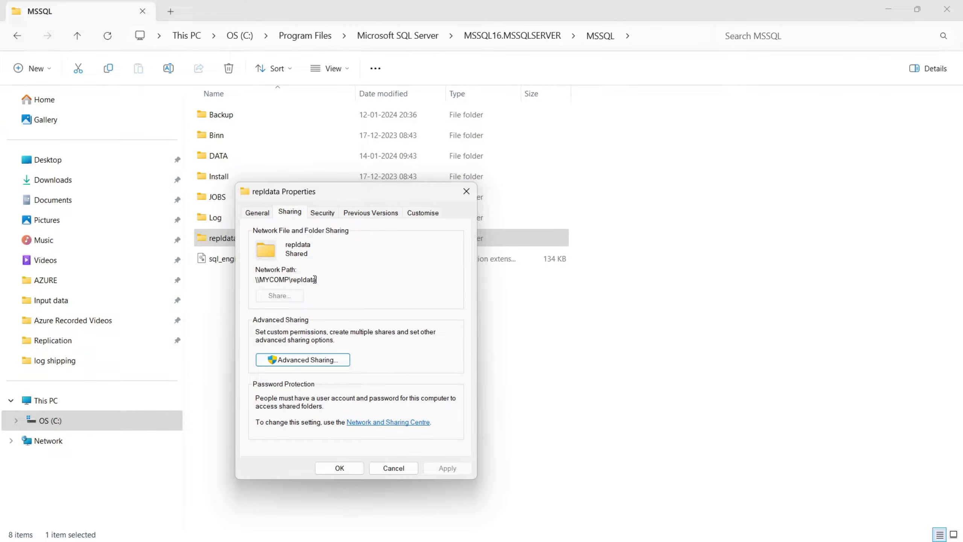
drag(315, 281, 254, 281)
key(ctrl+c)
click(383, 469)
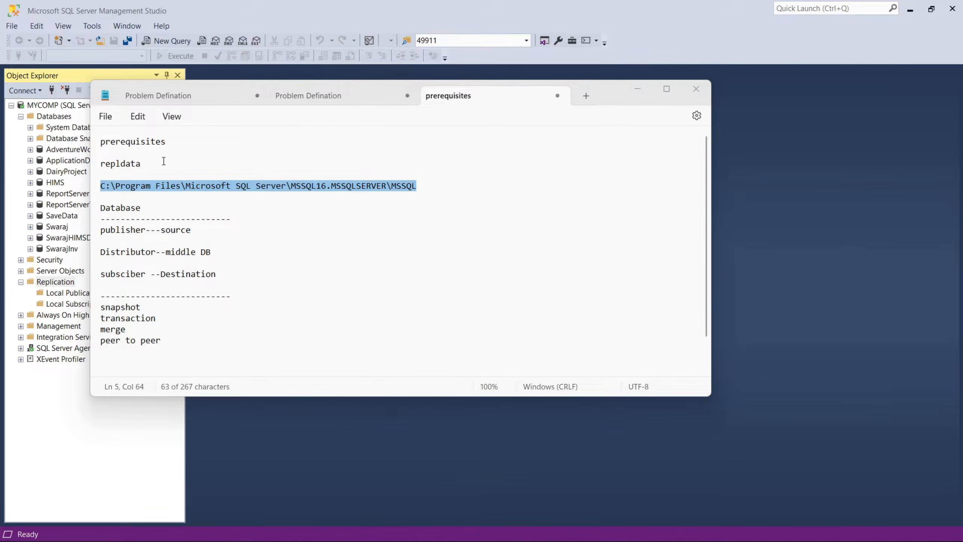
click(163, 162)
key(Return)
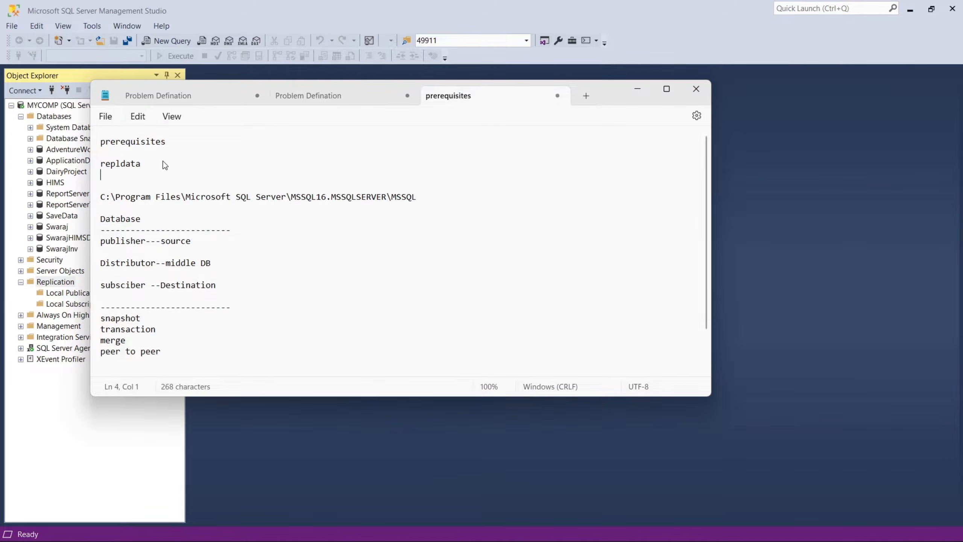
key(Return)
key(Delete)
key(Delete)
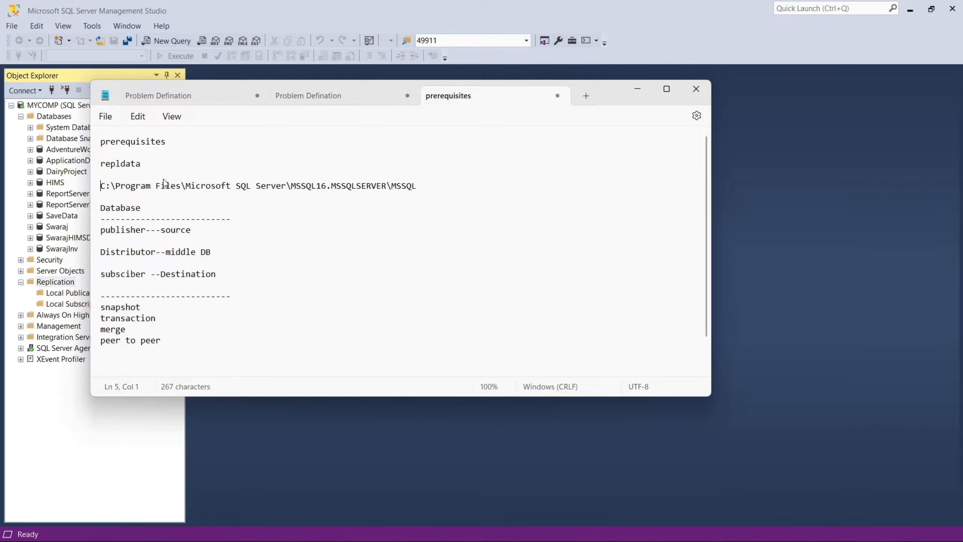
Paste the network path \\MYCOMP\repldata on its own line below the MSSQL folder path in the notes.
click(449, 188)
key(Return)
key(Return)
key(Return)
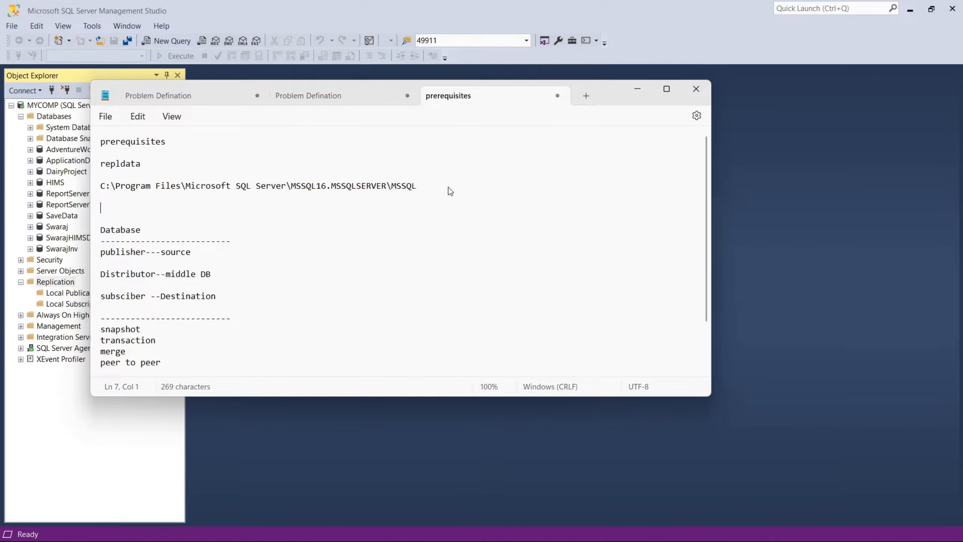
key(ctrl+v)
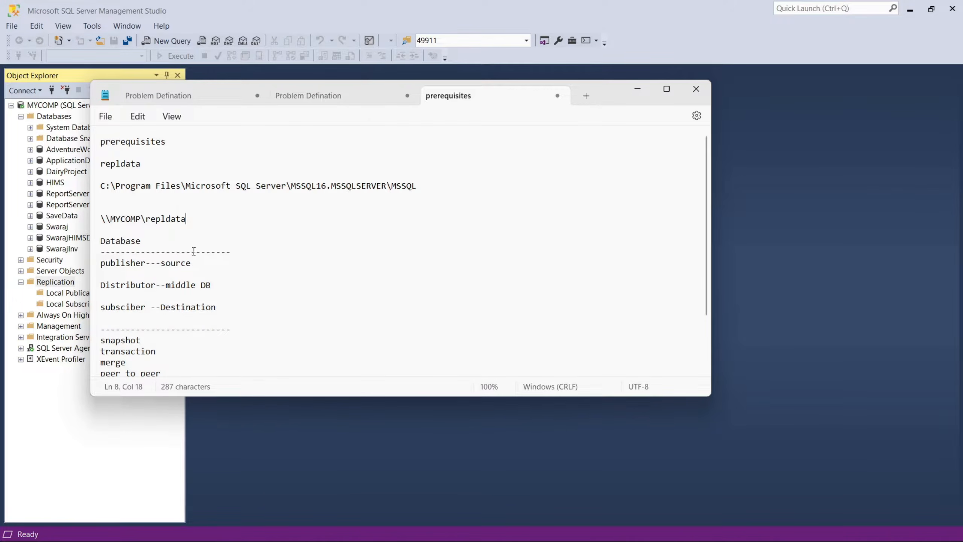
click(211, 266)
drag(212, 266, 110, 264)
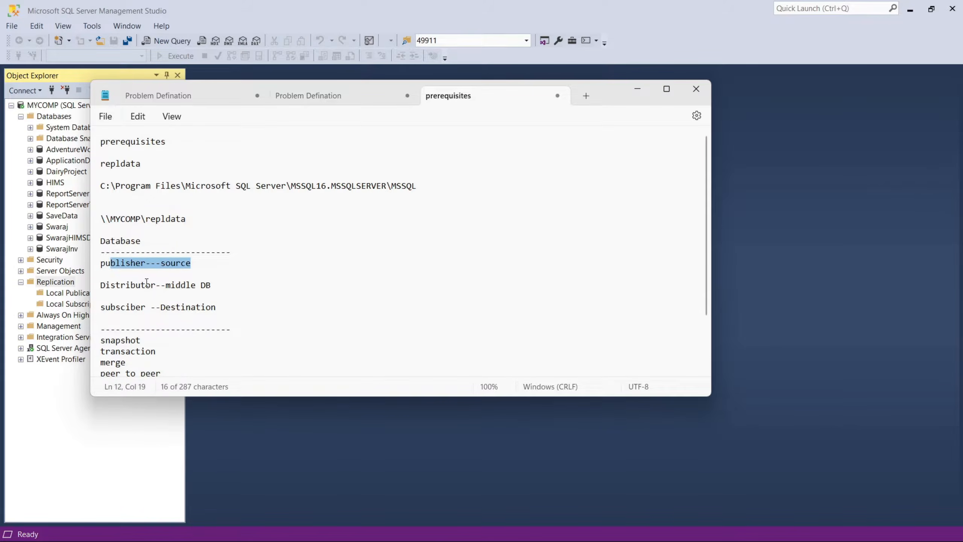
drag(224, 285, 92, 293)
drag(226, 308, 85, 309)
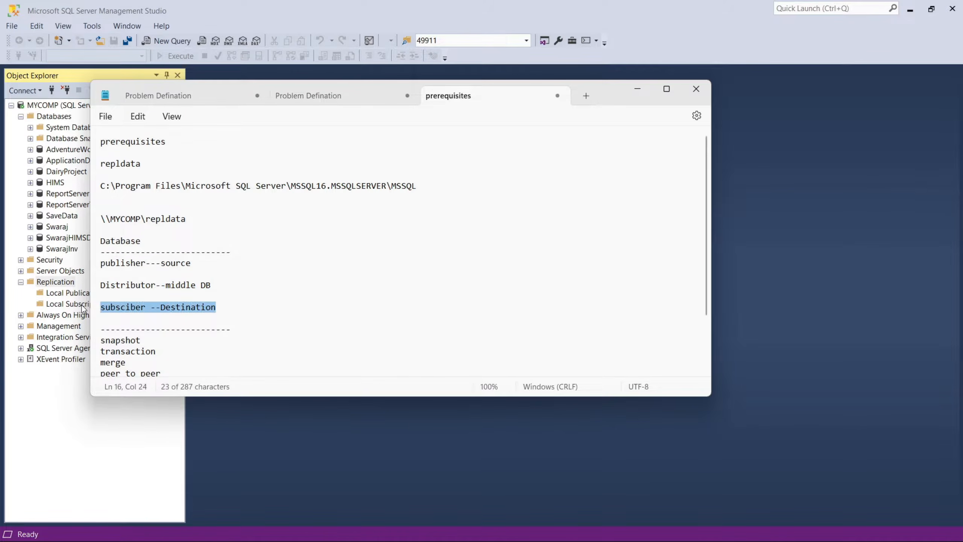
scroll(321, 302, down, 2)
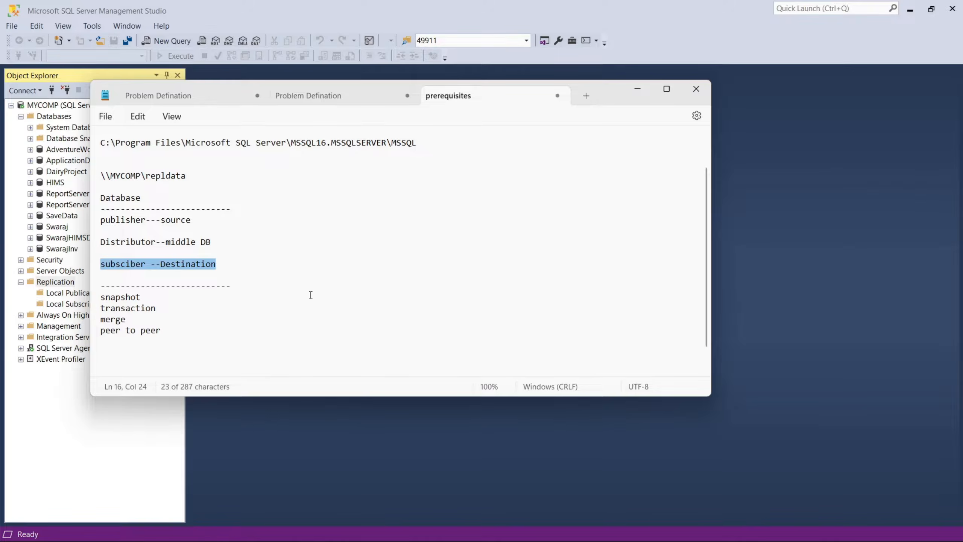
Switch to SQL Server Management Studio and check which databases are listed under System Databases.
drag(603, 103, 746, 109)
click(69, 161)
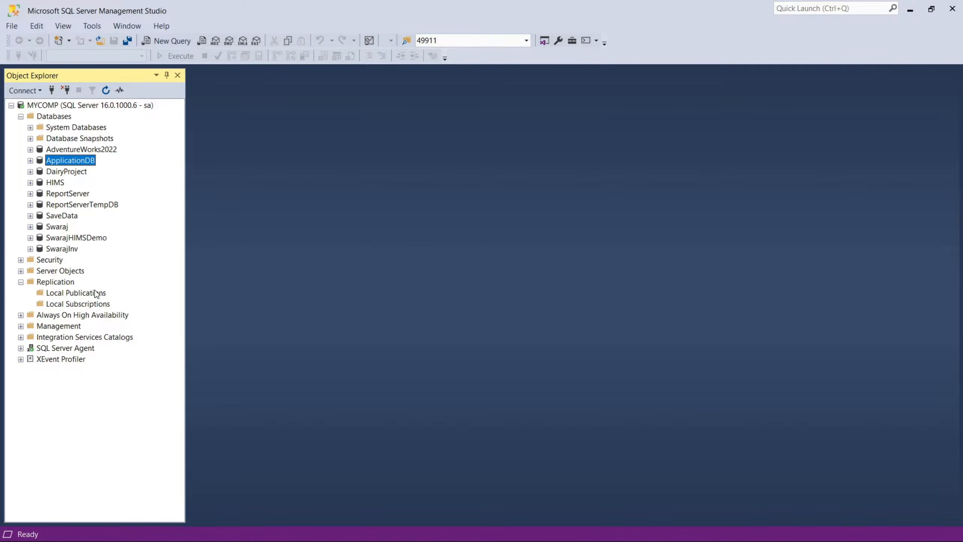
click(31, 128)
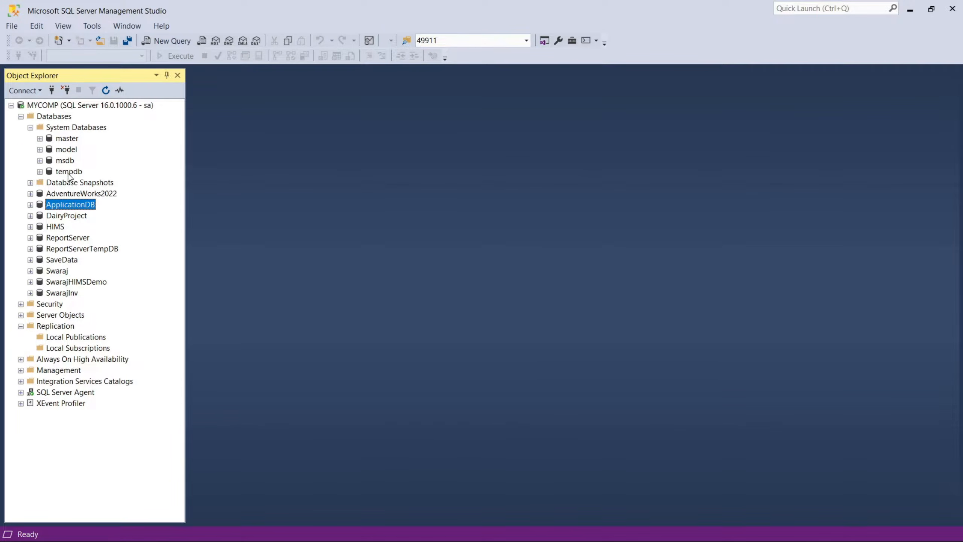
click(30, 128)
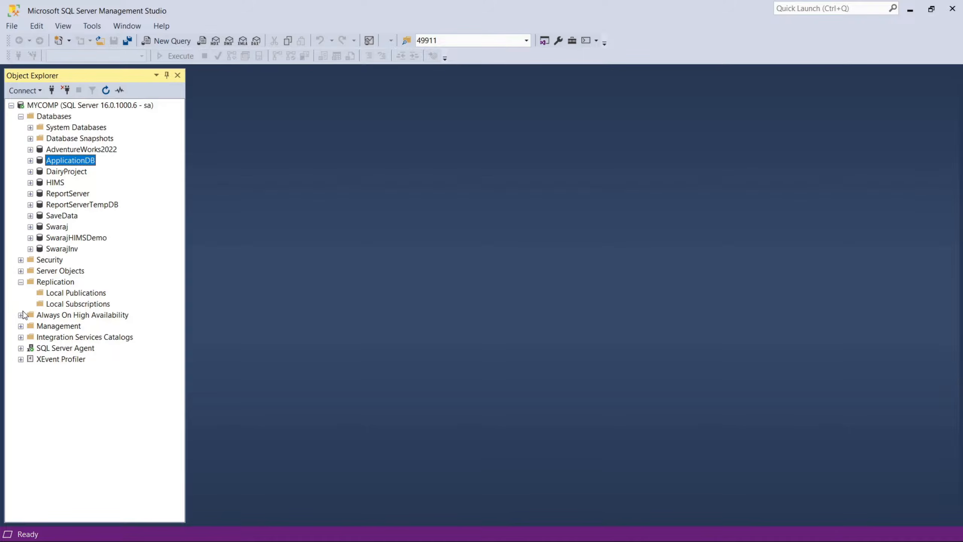
Start configuring distribution for Replication, with MYCOMP as its own Distributor and the SQL Server Agent service set to start automatically.
right_click(59, 281)
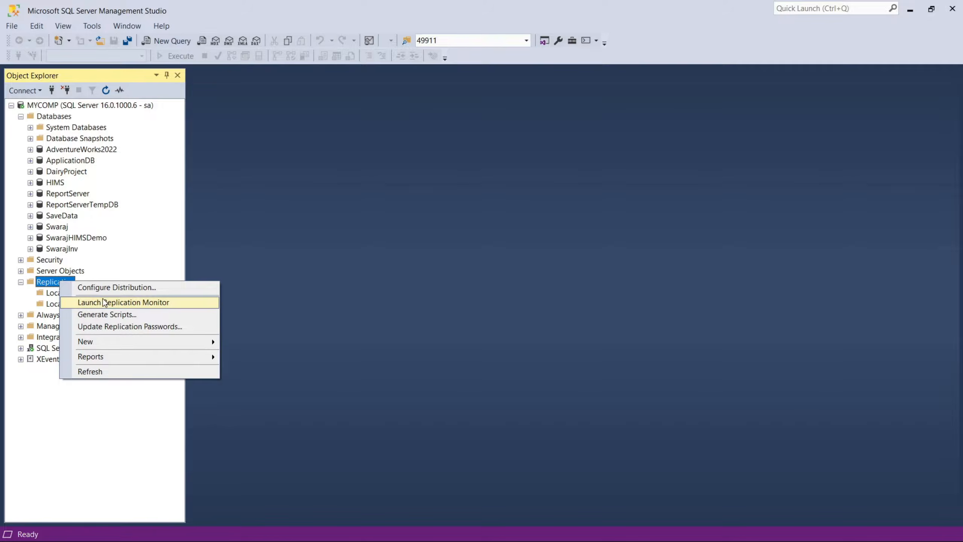
click(120, 292)
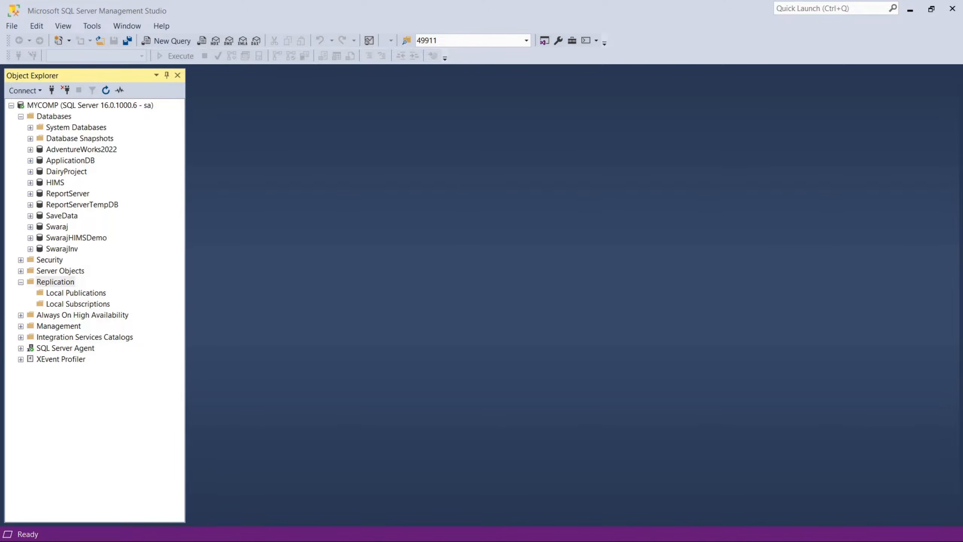
click(468, 388)
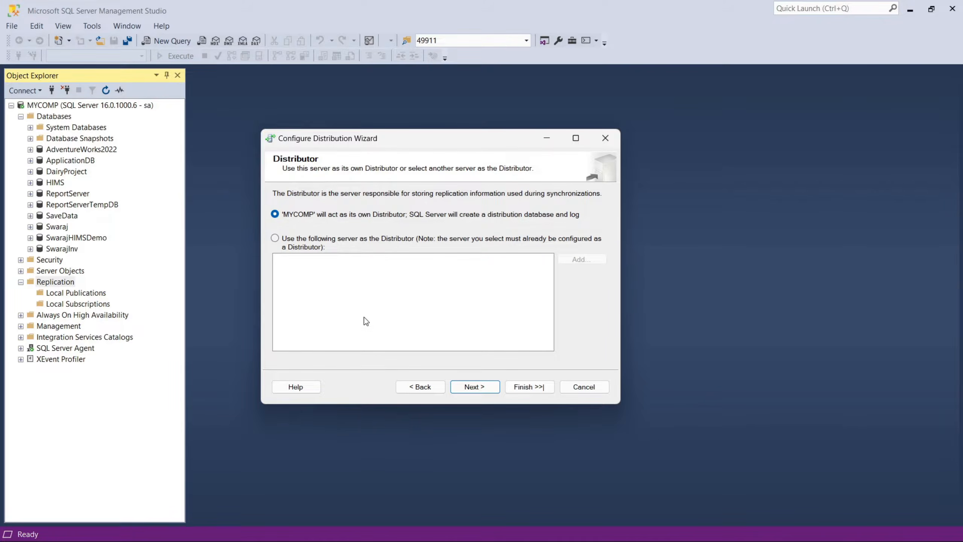
click(474, 388)
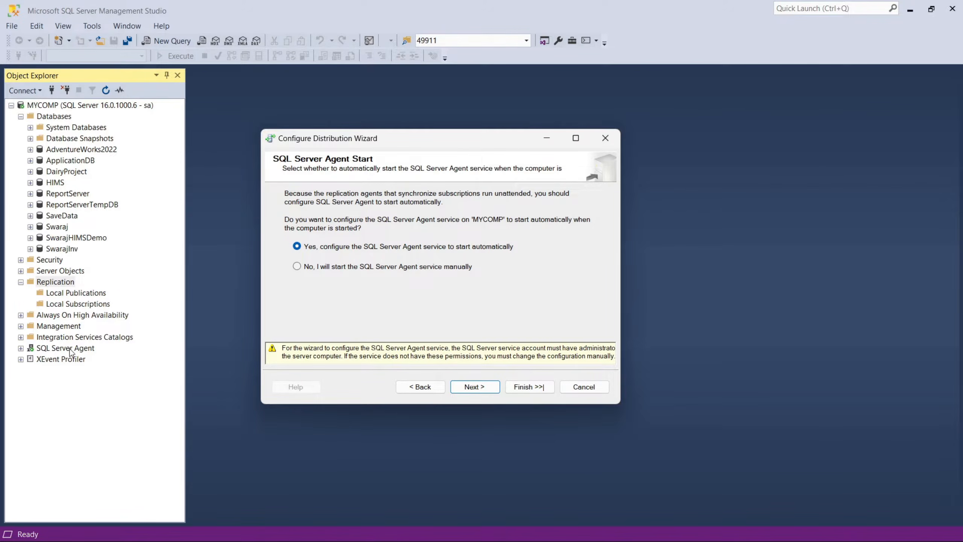
click(492, 388)
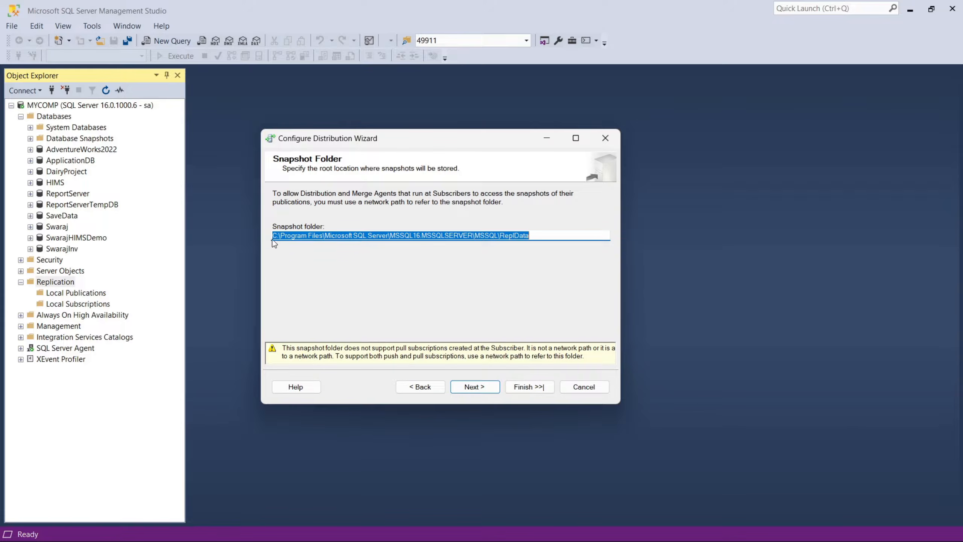
Accept the default ReplData snapshot folder and the distribution database name distribution with its default file folders.
click(536, 236)
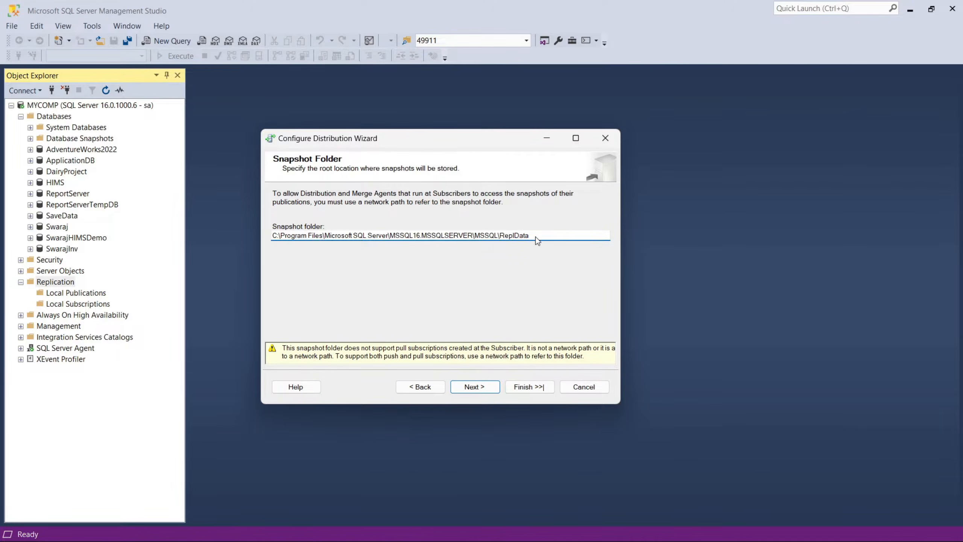
drag(532, 237, 260, 235)
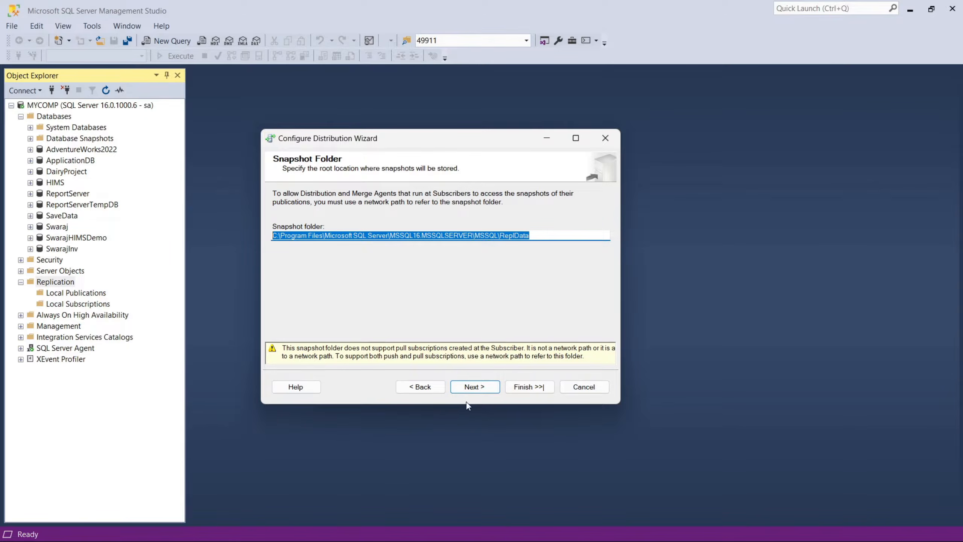
click(470, 391)
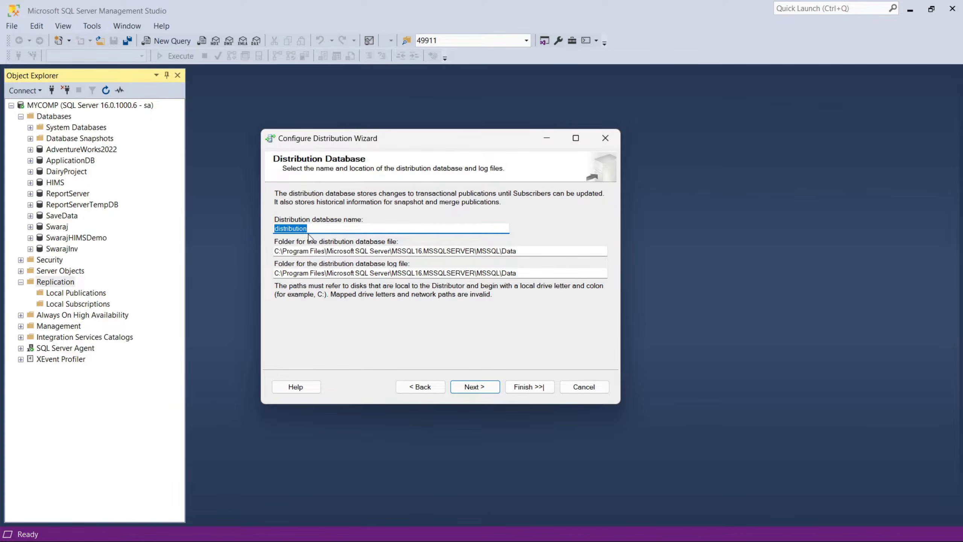
click(463, 389)
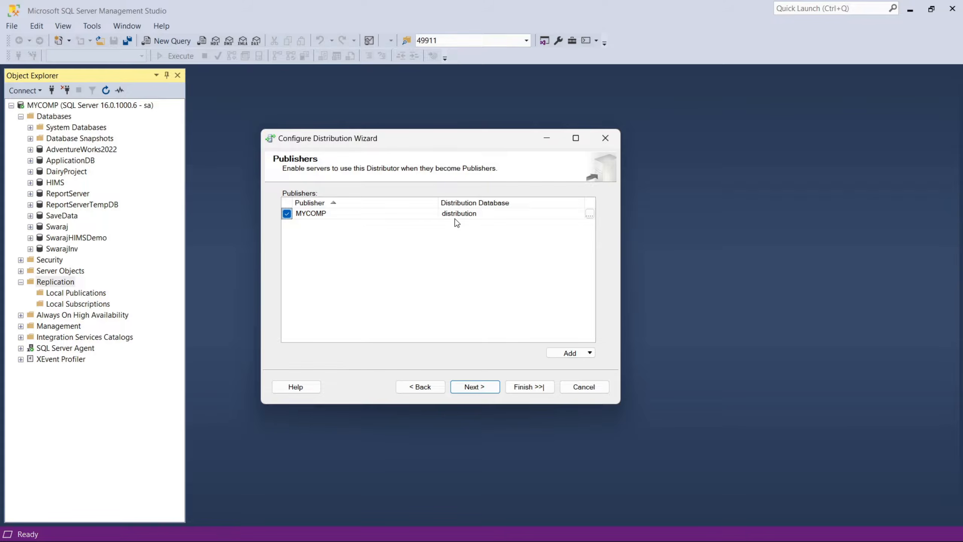
Keep MYCOMP enabled as Publisher and finish the wizard with only Configure distribution chosen.
click(484, 387)
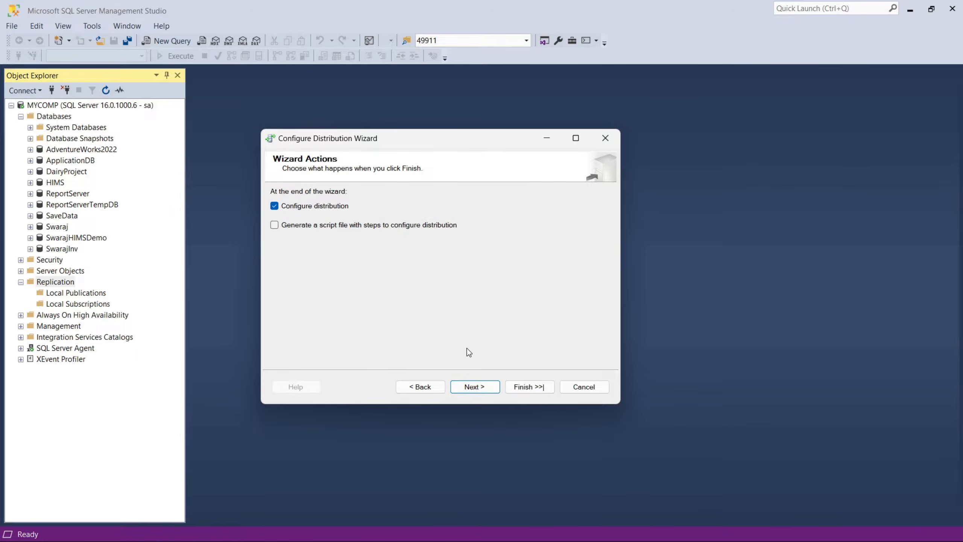
click(470, 388)
click(543, 391)
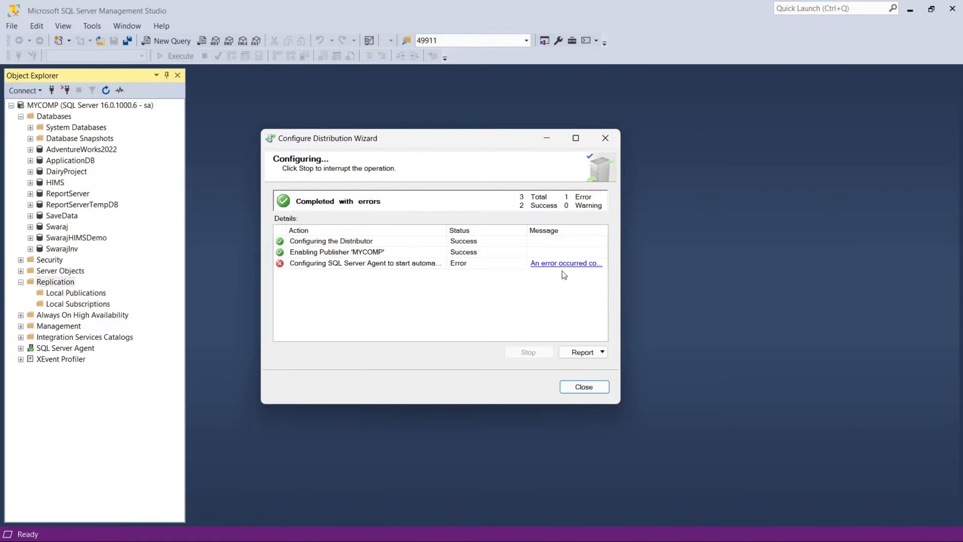
Read the error details for configuring SQL Server Agent to start automatically, then dismiss the message.
click(564, 263)
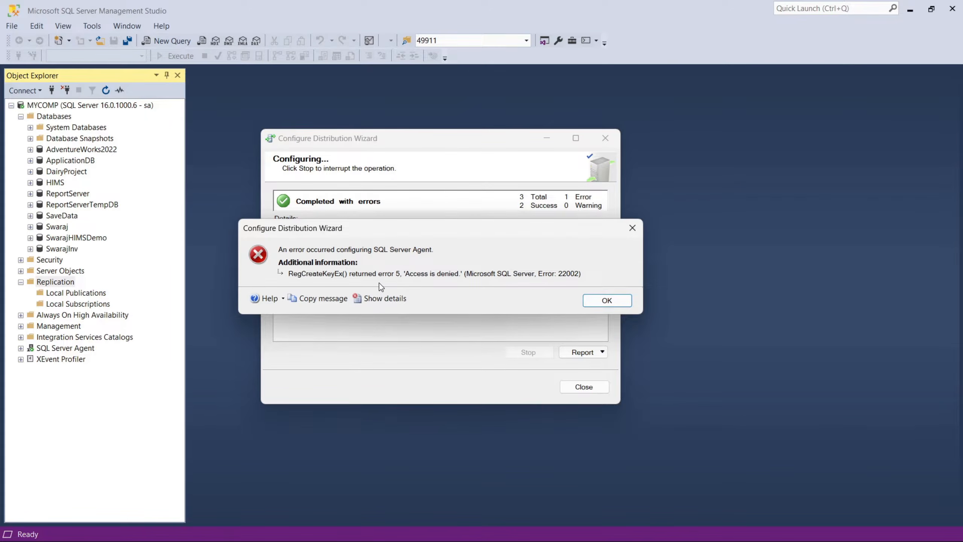
click(595, 305)
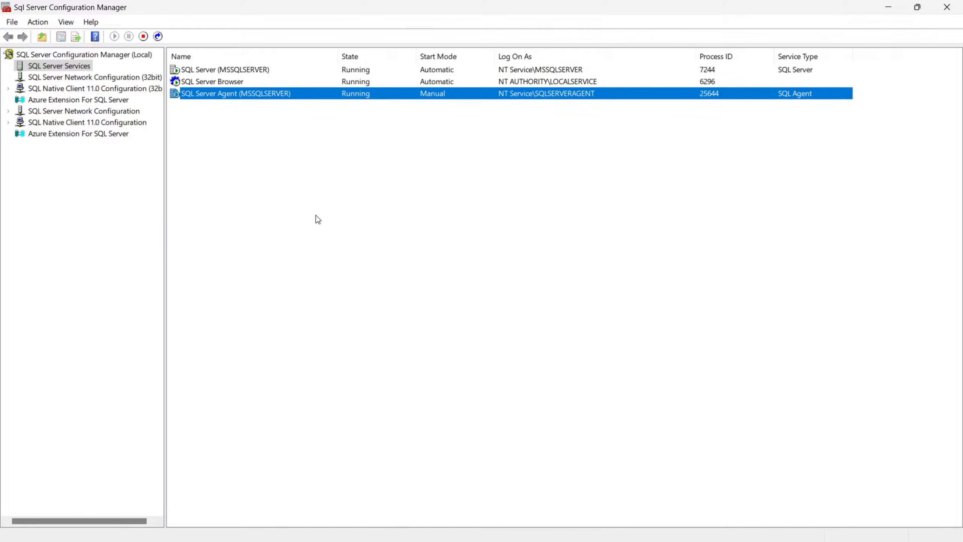
Switch to SQL Server Configuration Manager and check which account the SQL Server Agent (MSSQLSERVER) service logs on as.
click(262, 157)
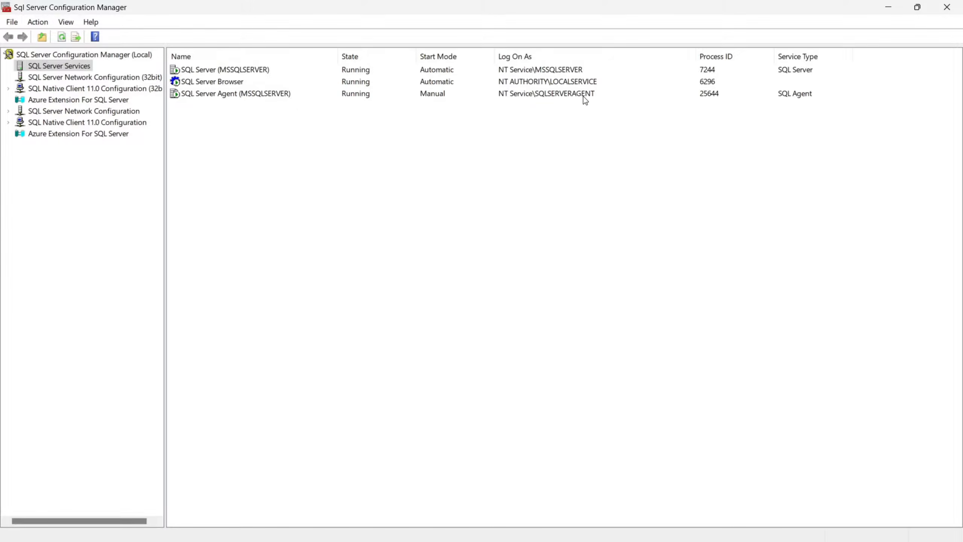
click(574, 96)
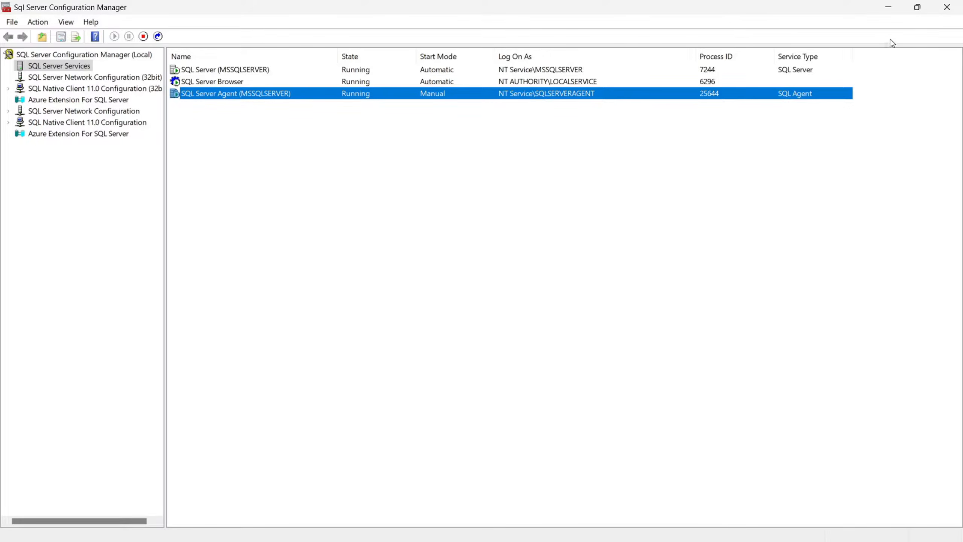
click(890, 13)
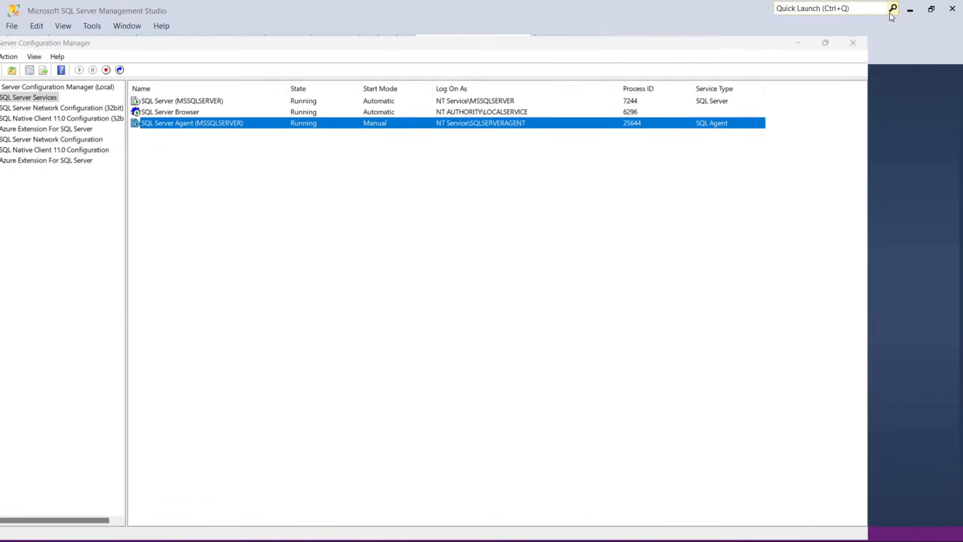
Review the server roles, securables and distribution database mapping of the NT SERVICE\SQLSERVERAGENT login in SQL Server Management Studio.
click(54, 198)
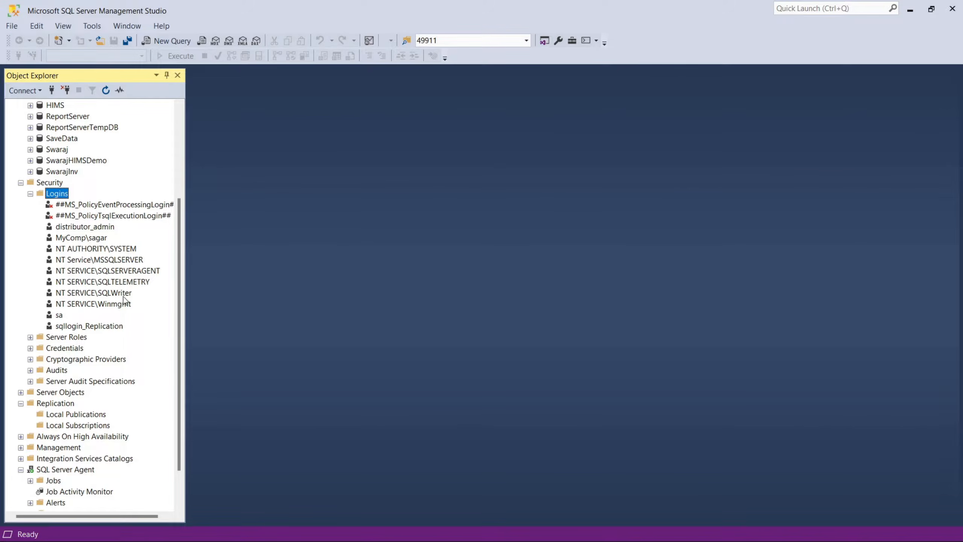
click(122, 274)
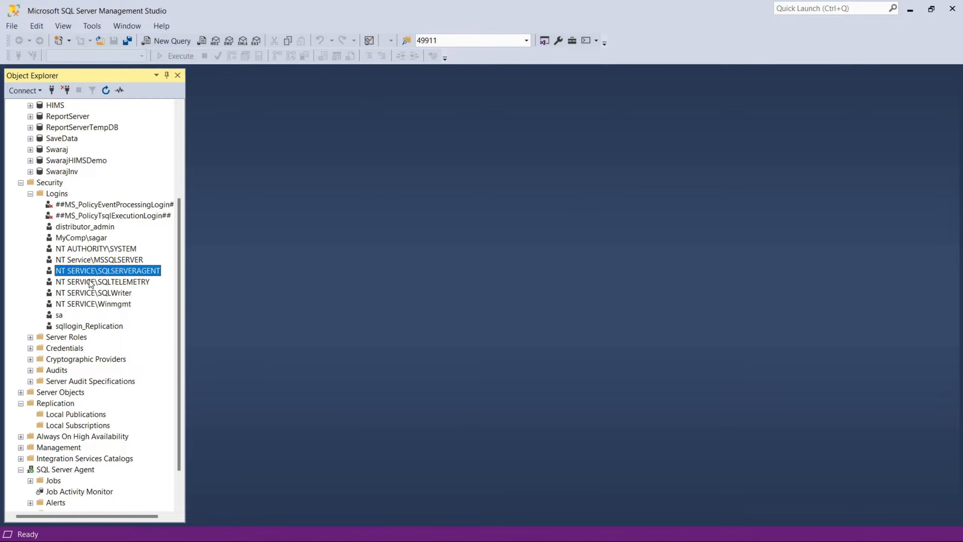
right_click(154, 269)
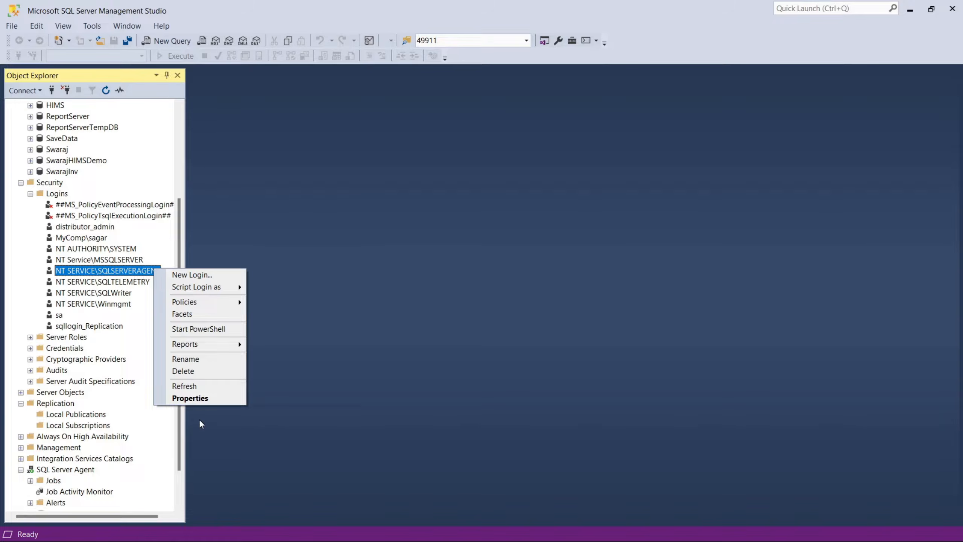
click(197, 401)
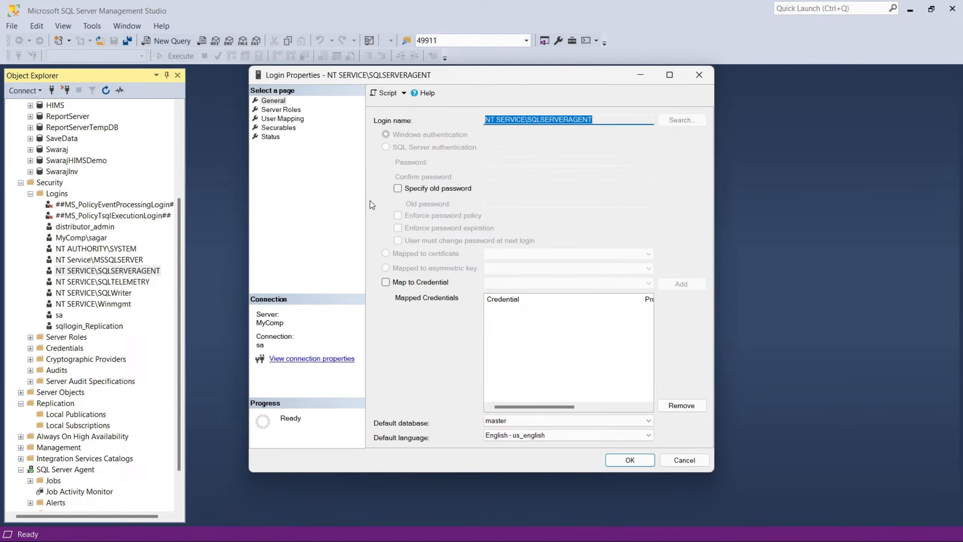
click(279, 110)
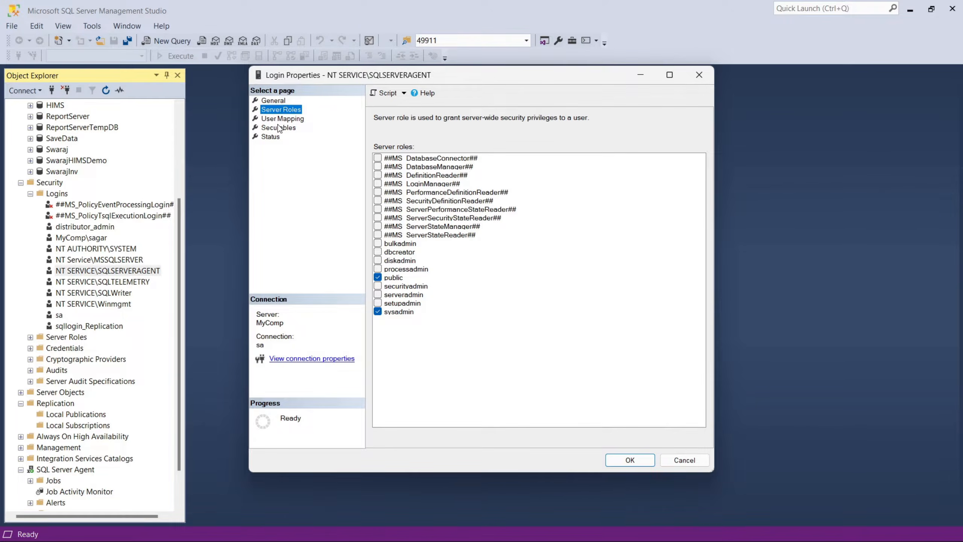
click(279, 128)
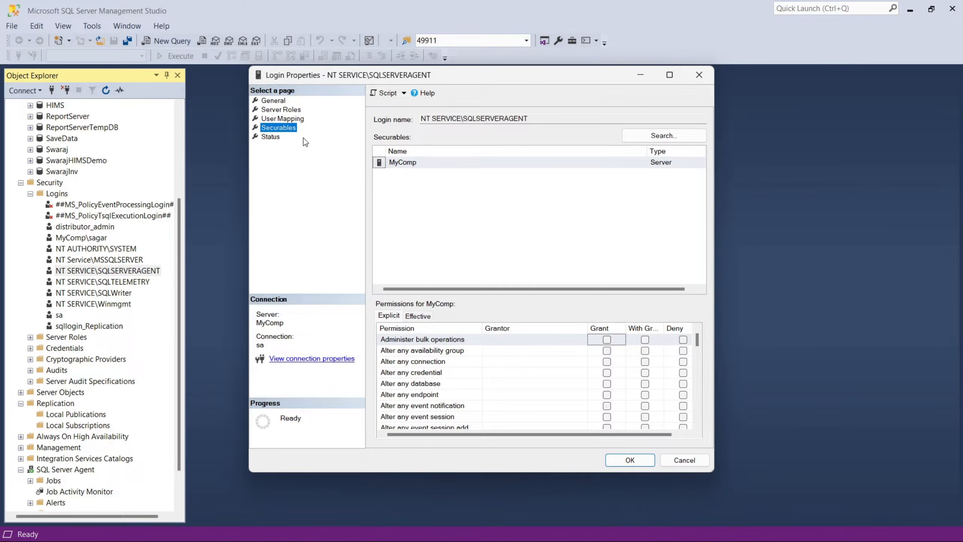
click(277, 119)
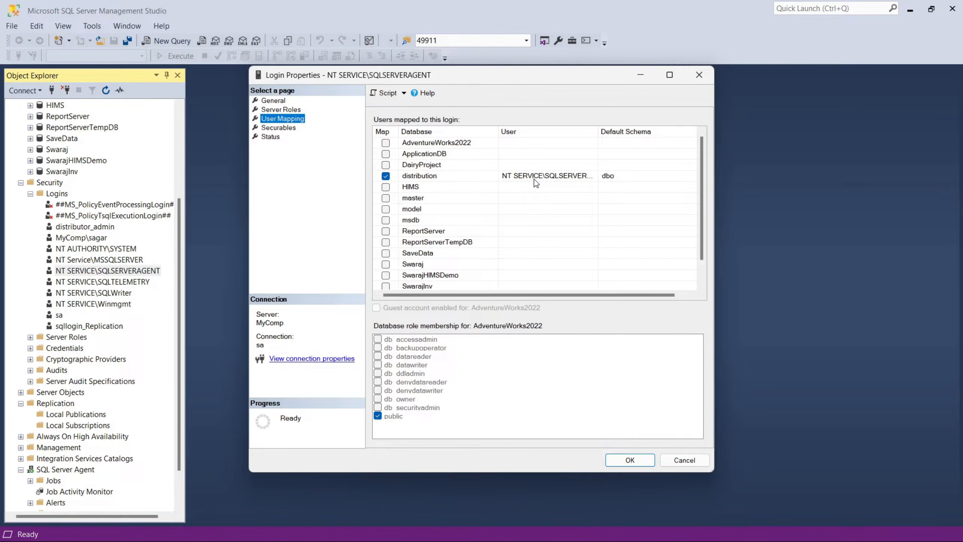
click(449, 177)
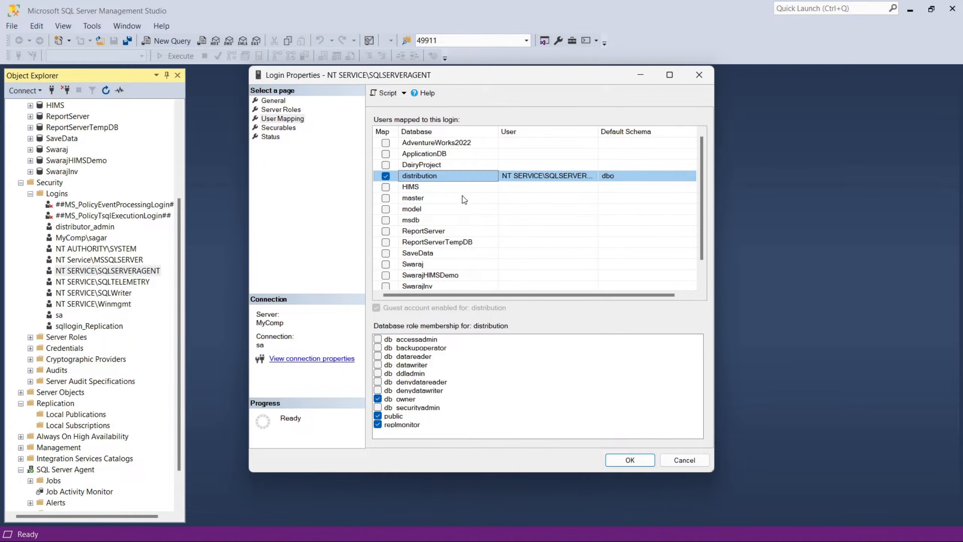
click(629, 461)
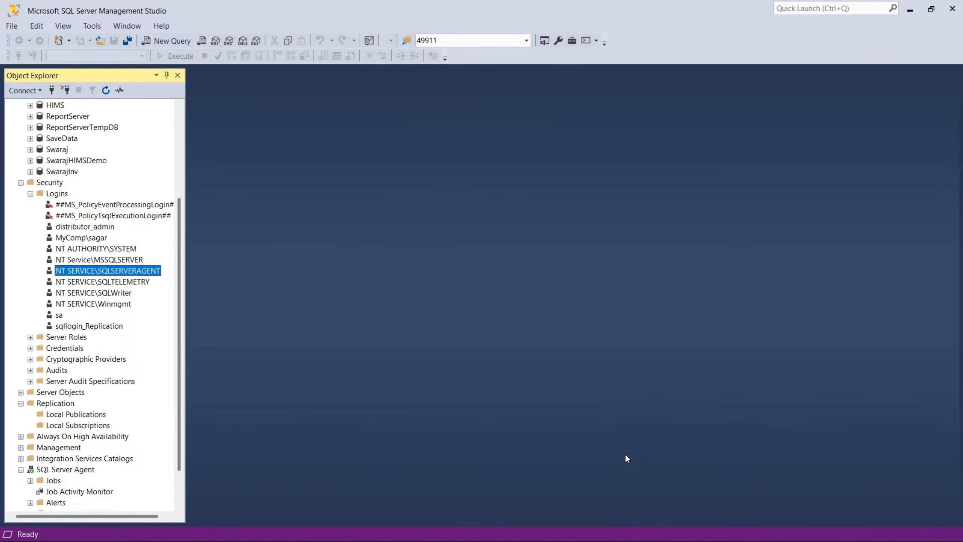
Check the security users of the distribution system database for the SQL Server Agent service account.
click(30, 193)
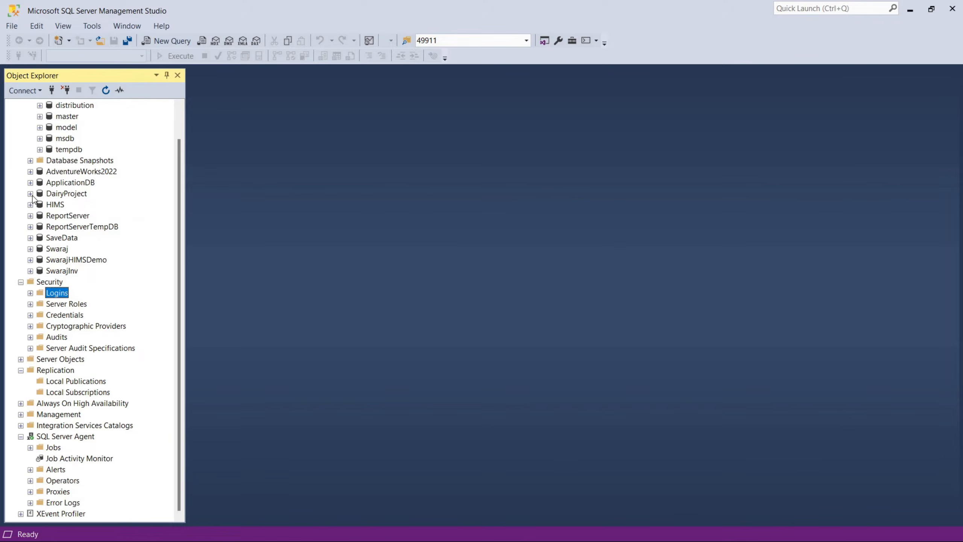
scroll(35, 376, up, 1)
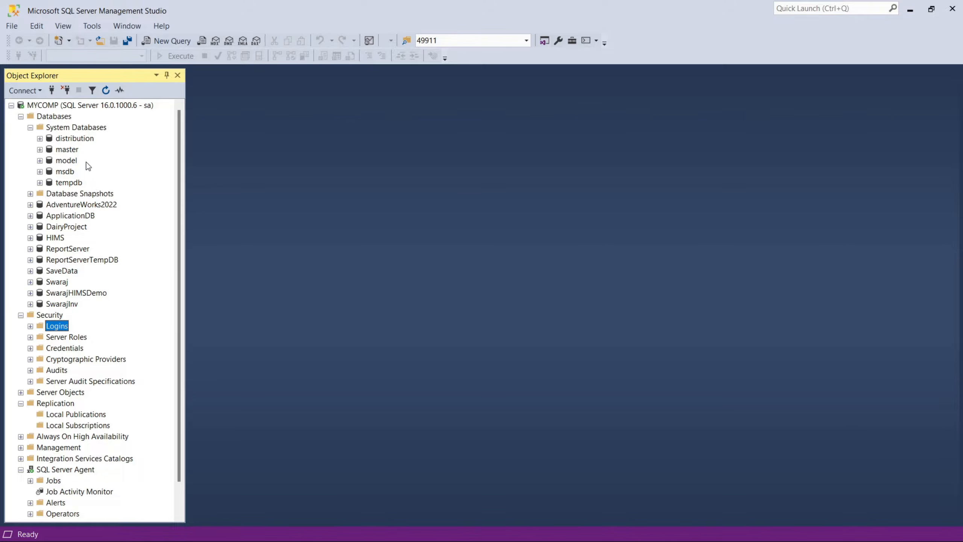
right_click(78, 141)
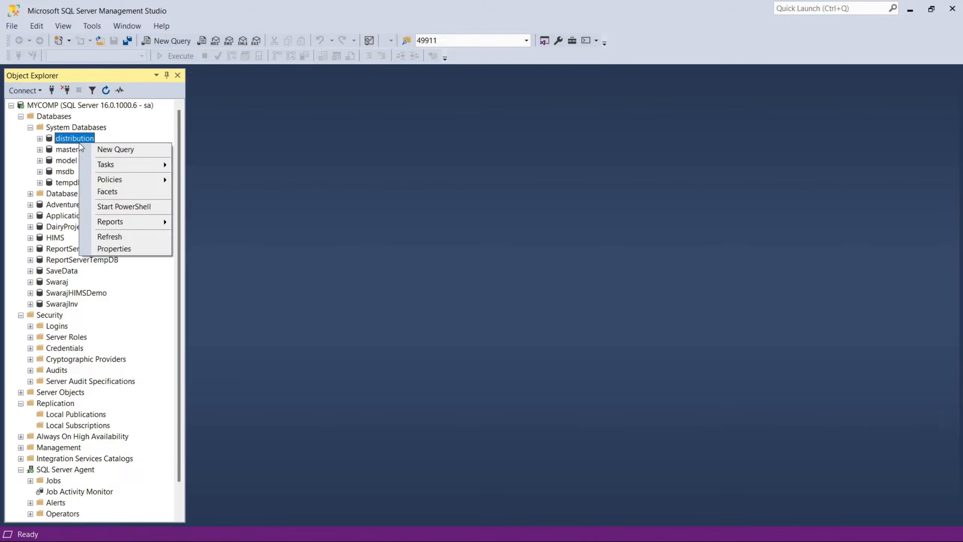
click(43, 140)
click(50, 216)
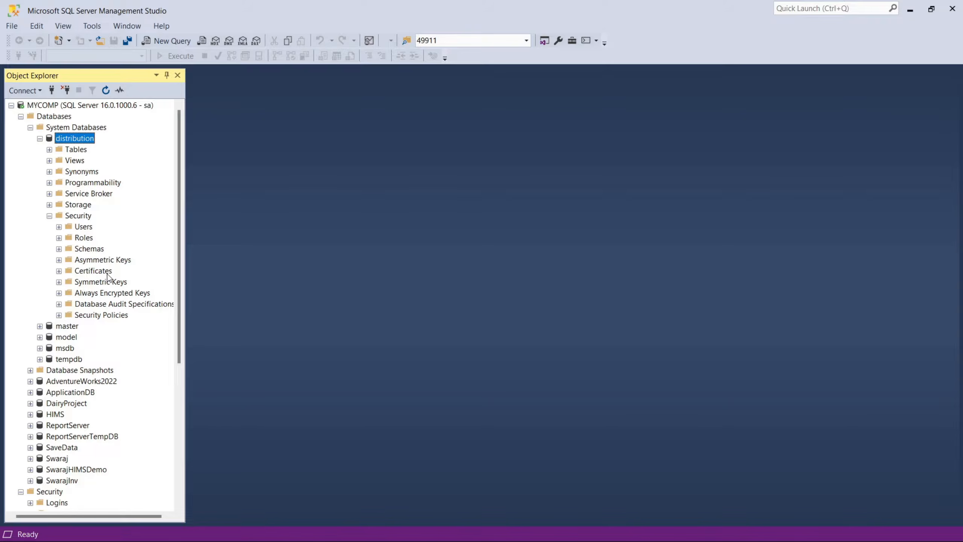
click(59, 227)
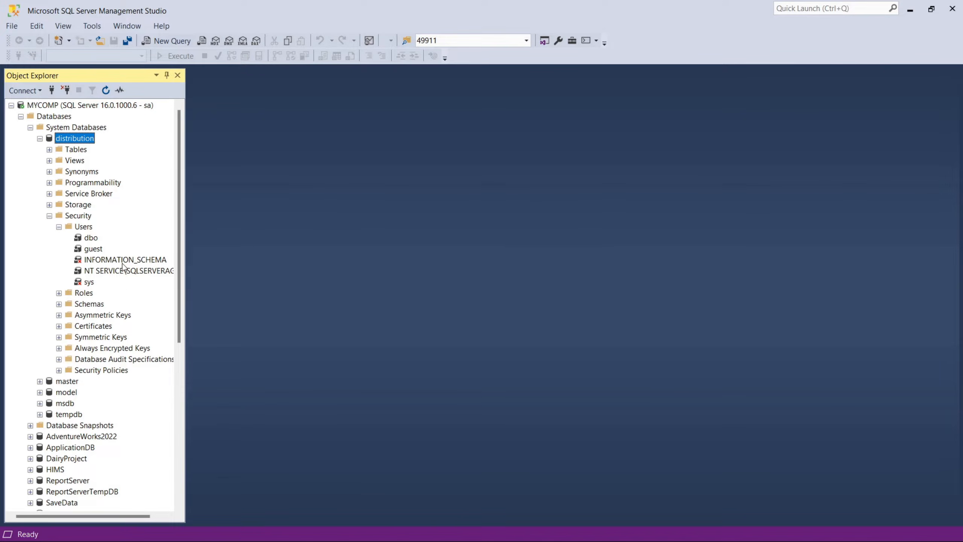
click(123, 274)
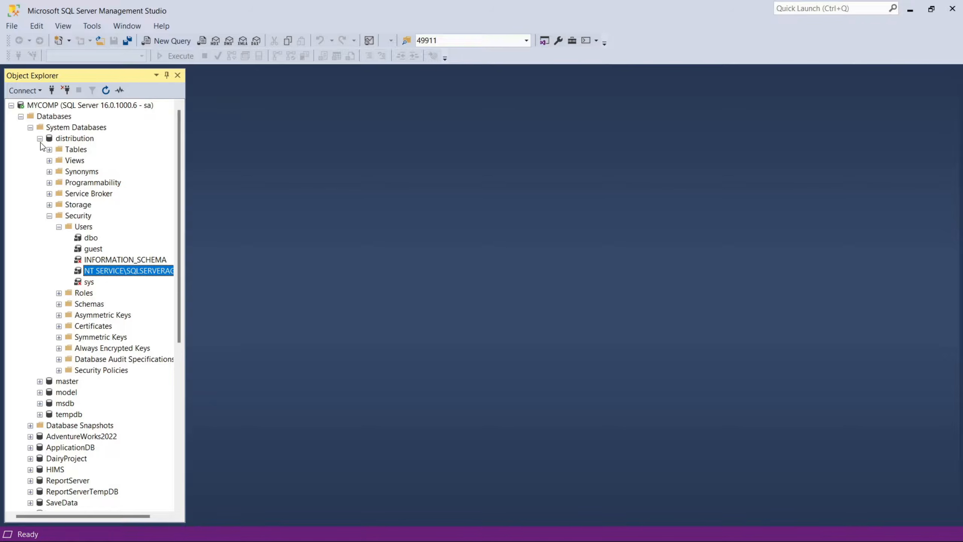
click(40, 139)
Open the Distributor Properties for Replication and review the retention and batch size settings of the distribution database.
scroll(74, 419, down, 1)
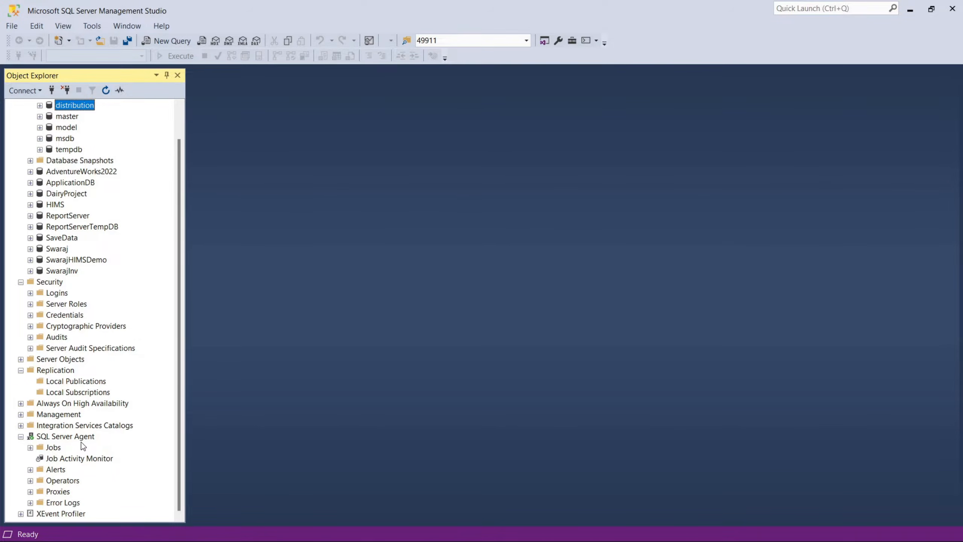
right_click(63, 373)
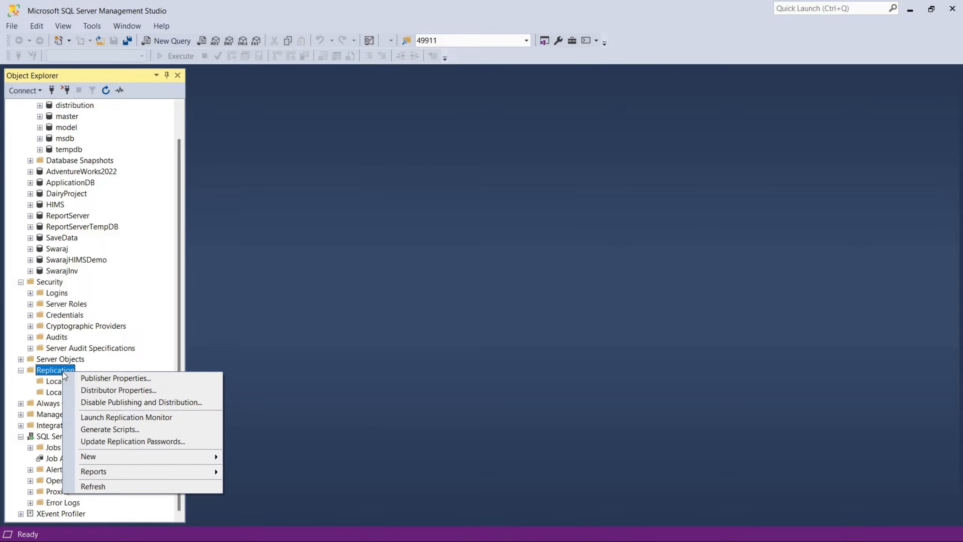
click(78, 390)
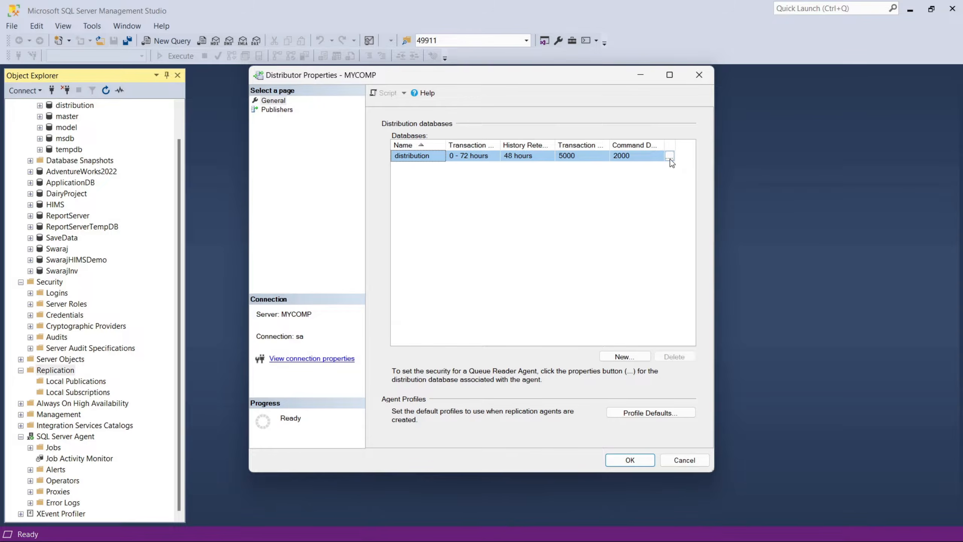
click(671, 159)
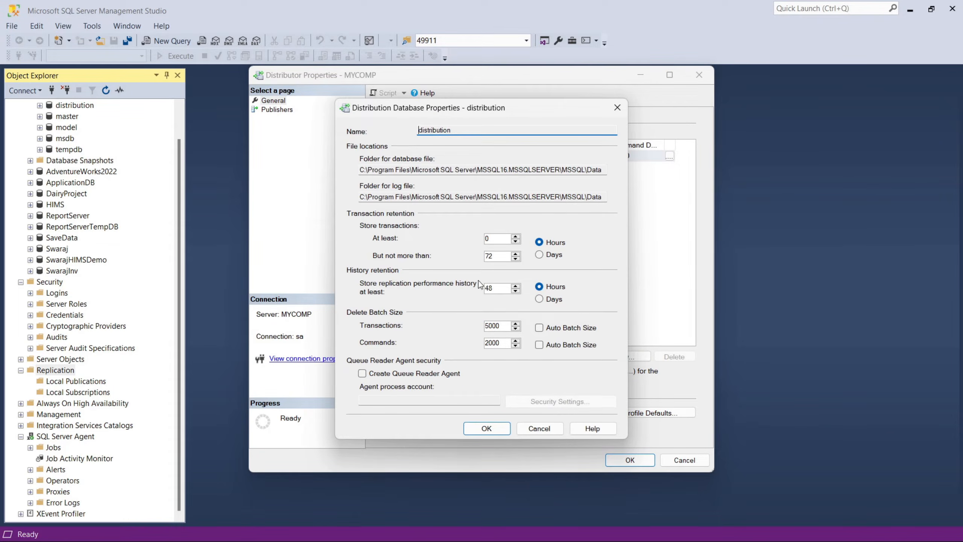
click(519, 429)
Set the Agent Connection Mode of publisher MYCOMP to Impersonate the agent process account.
click(277, 109)
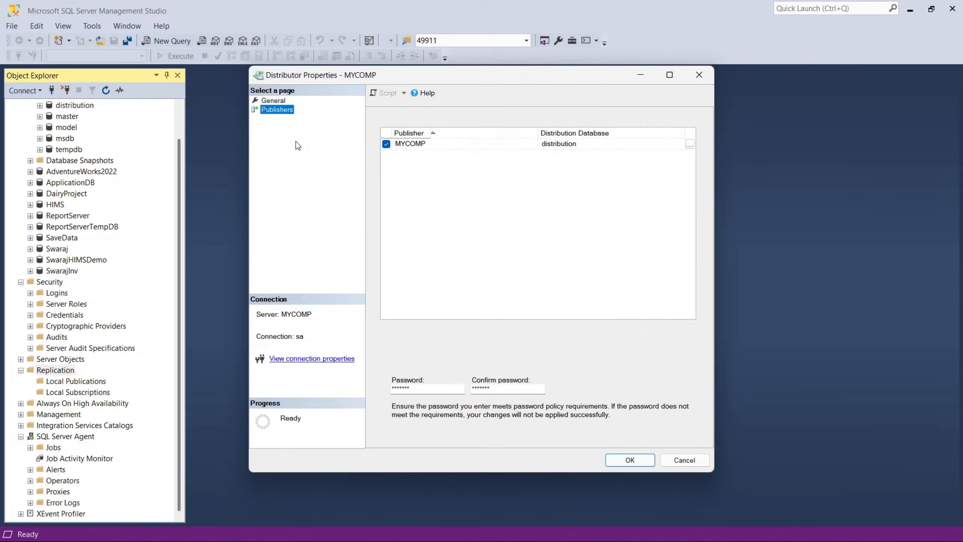
click(624, 146)
click(690, 144)
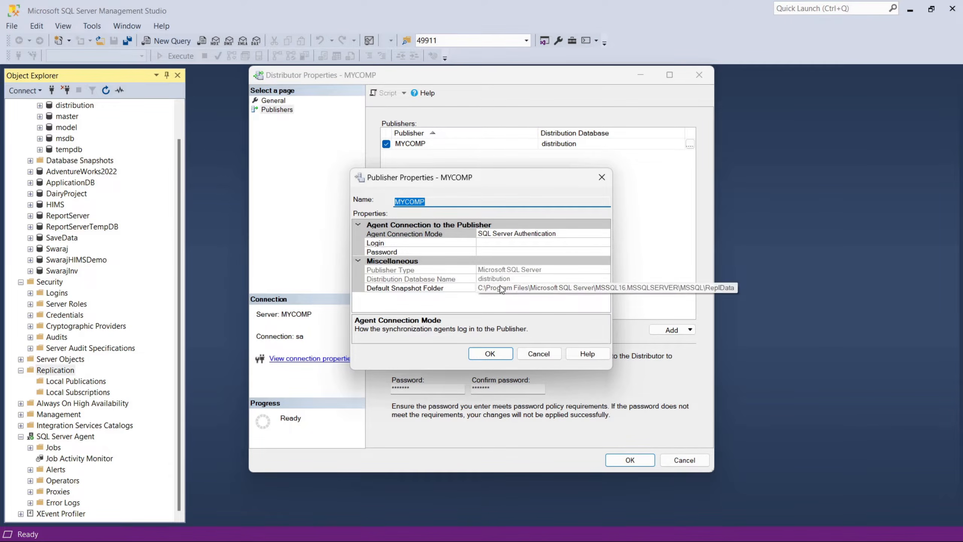
click(568, 234)
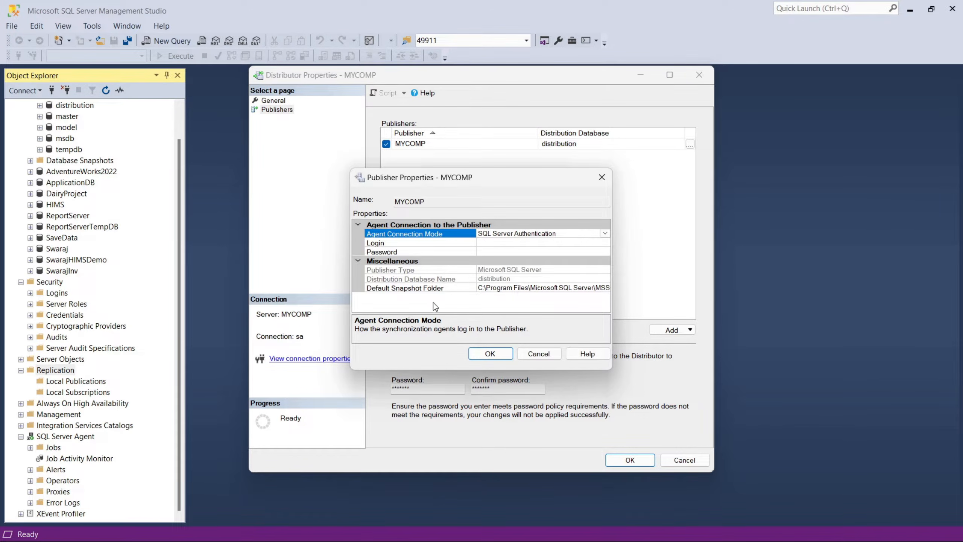
click(605, 234)
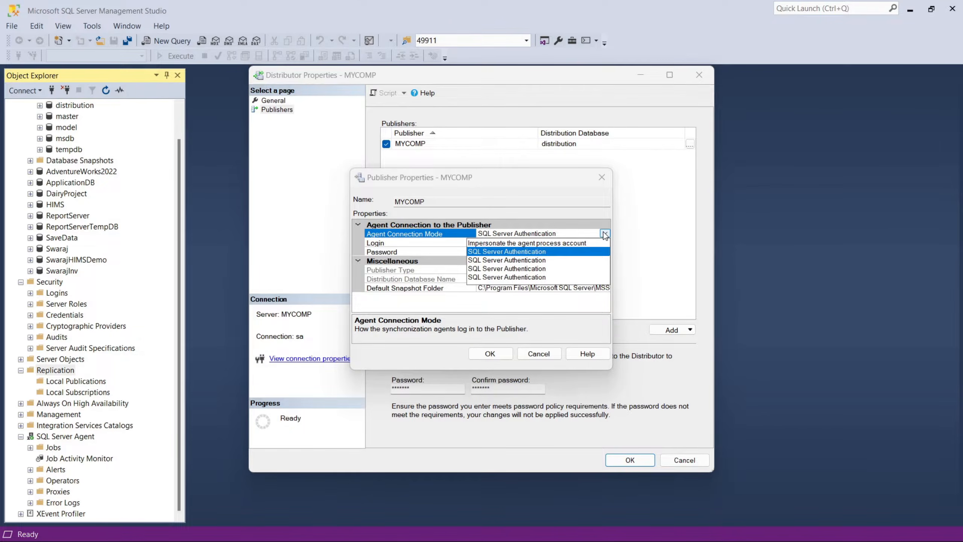
click(577, 243)
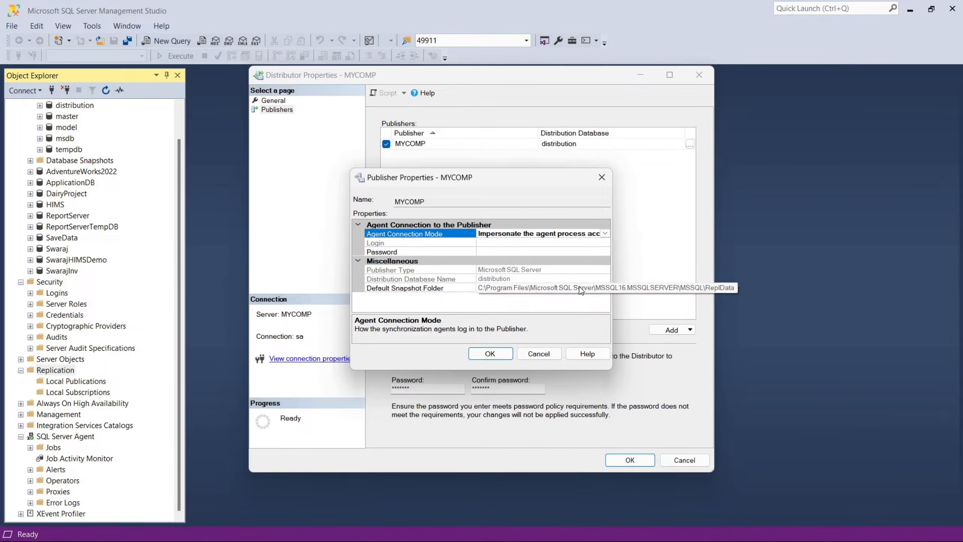
Copy the share path \\MYCOMP\repldata from the prerequisites note in Notepad for use as the snapshot folder.
click(554, 288)
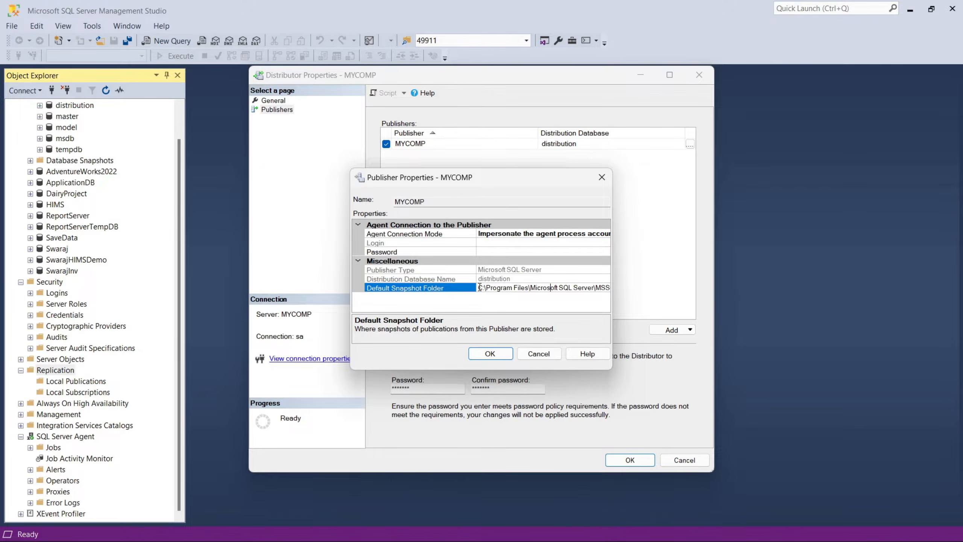
drag(479, 288, 647, 286)
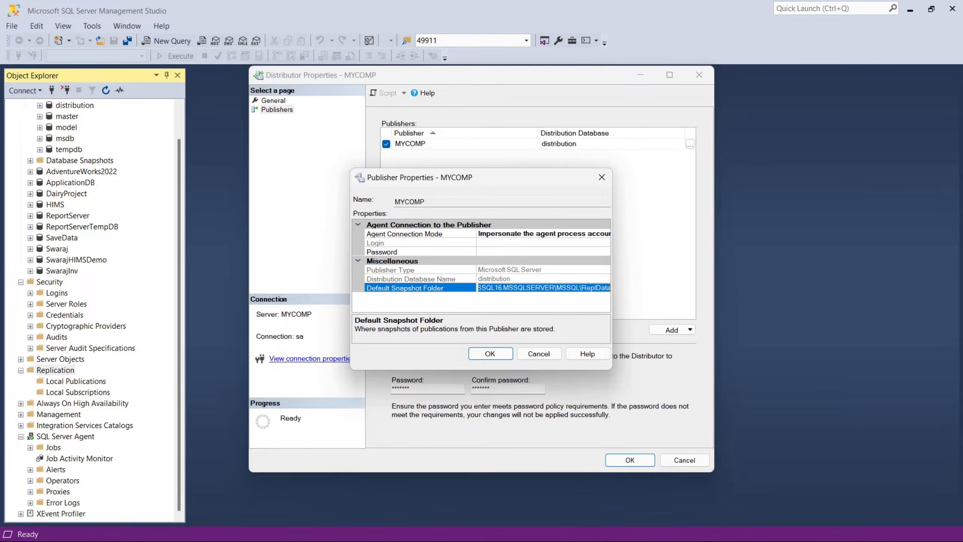
key(alt+Tab)
drag(356, 187, 219, 189)
key(ctrl+c)
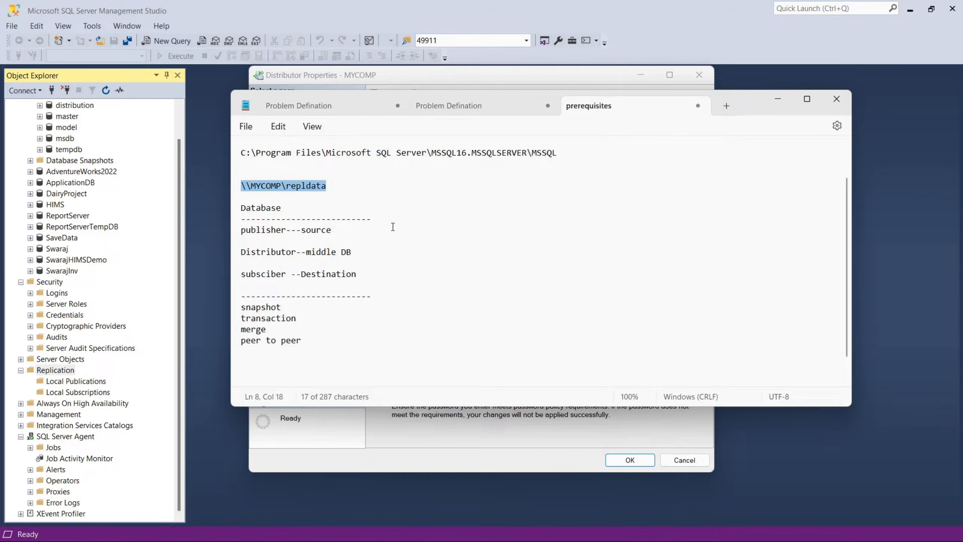
click(778, 99)
Replace the Default Snapshot Folder of publisher MYCOMP with \\MYCOMP\repldata.
click(558, 280)
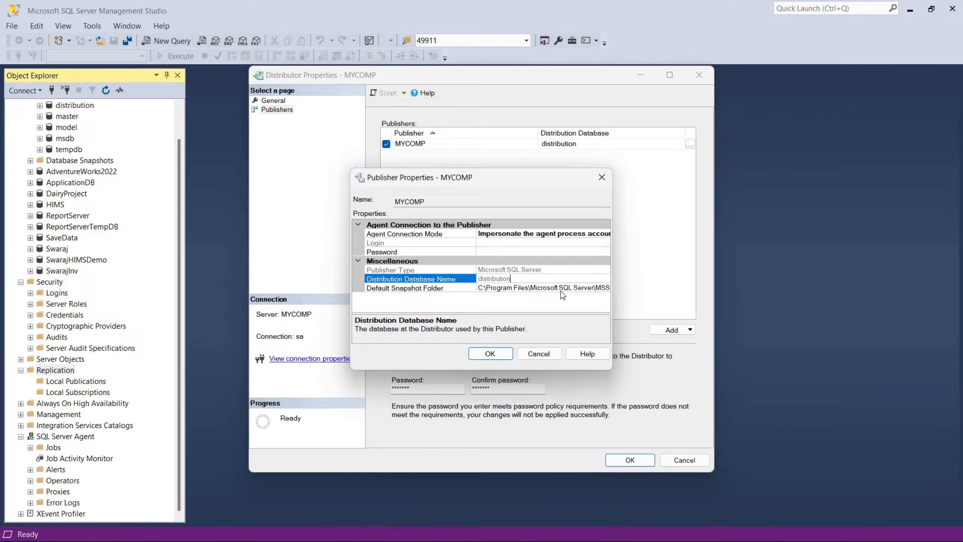
click(560, 290)
key(ctrl+a)
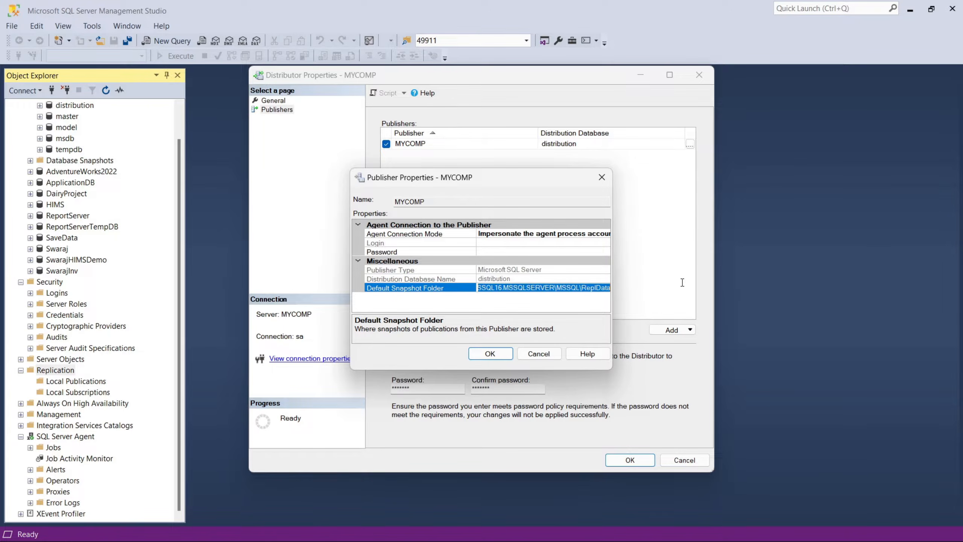
click(609, 288)
drag(610, 288, 459, 279)
key(ctrl+v)
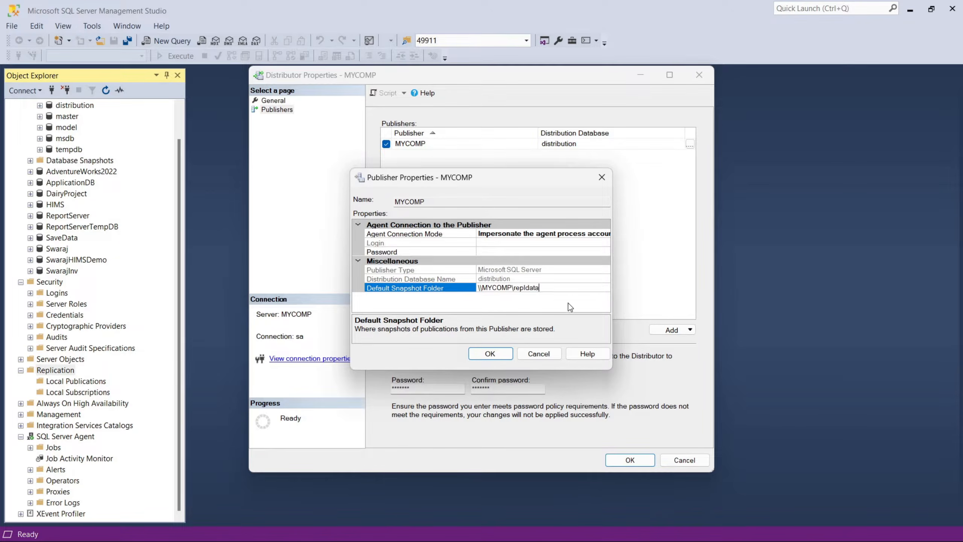
Save the publisher and Distributor property changes, and collapse the Security and Replication folders in Object Explorer.
click(497, 357)
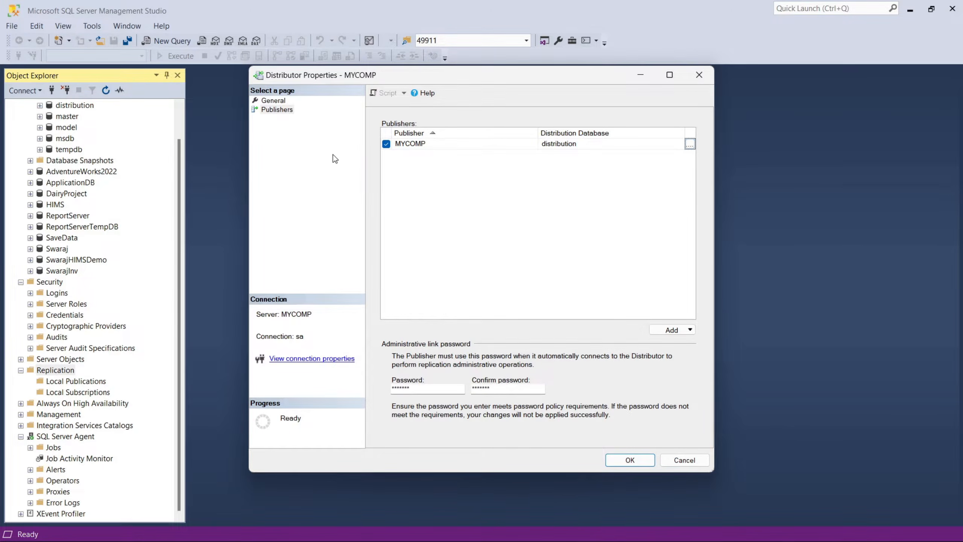
click(616, 459)
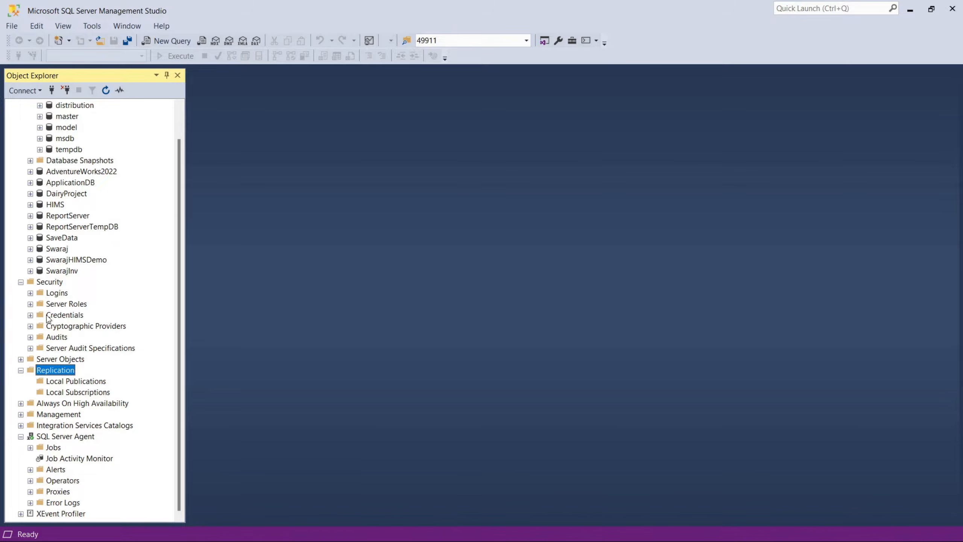
click(20, 281)
click(21, 337)
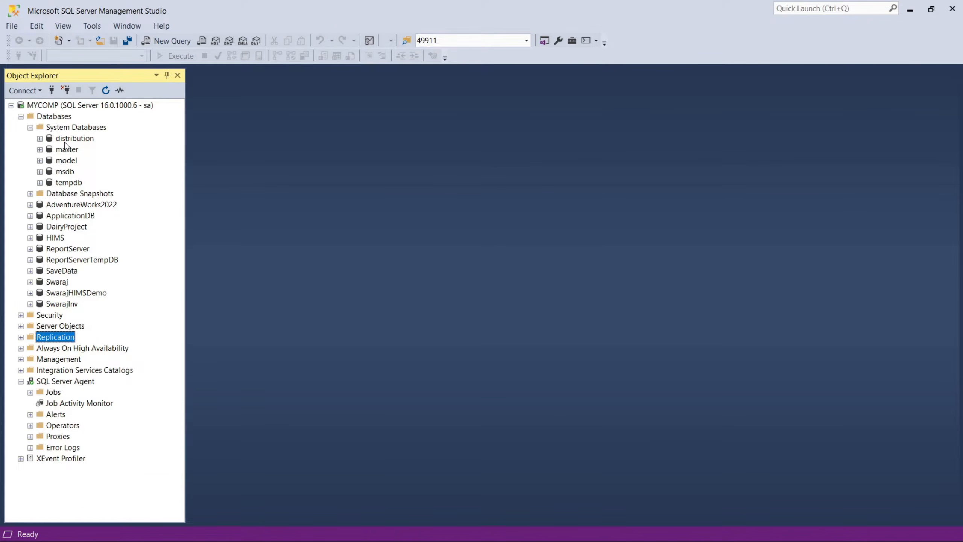
Start a new publication under Local Publications and choose ApplicationDB as the publication database.
right_click(62, 341)
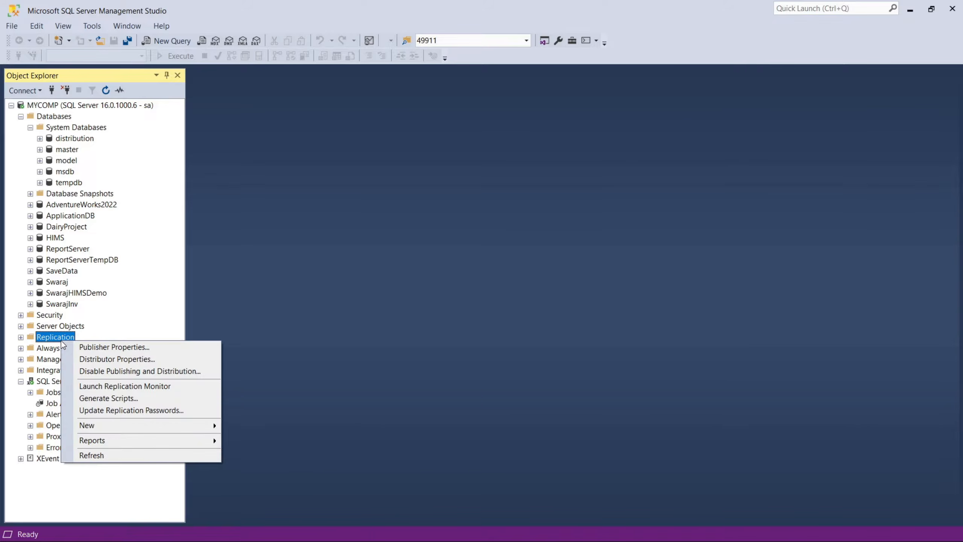
click(21, 338)
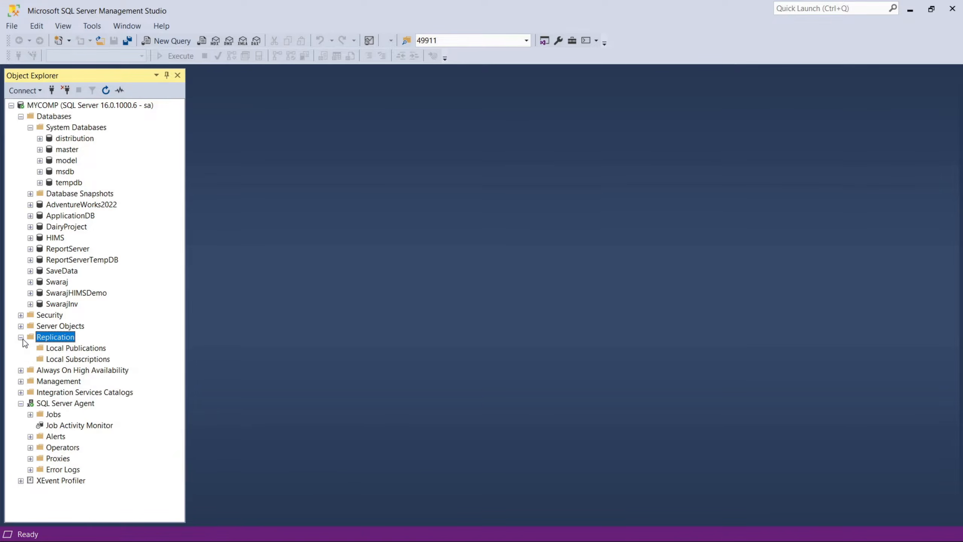
right_click(67, 354)
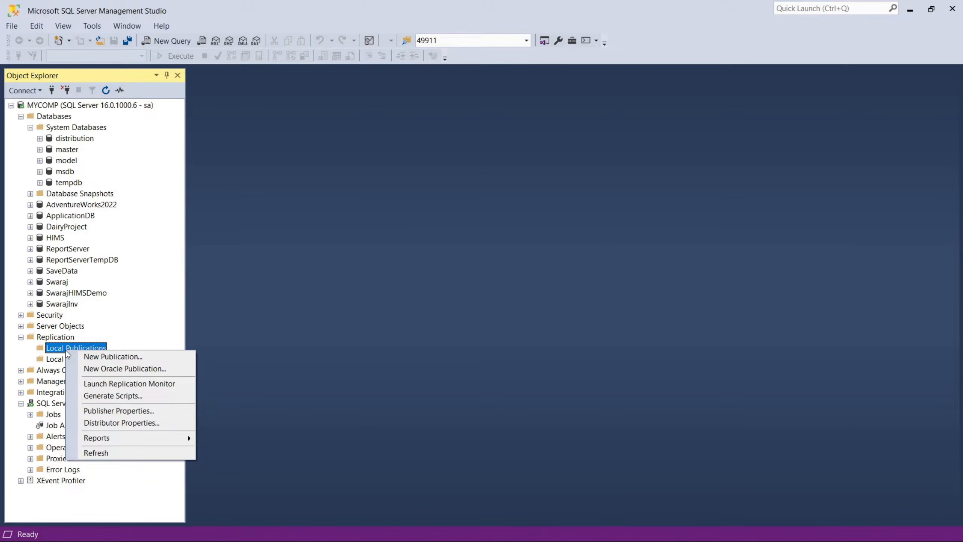
click(98, 357)
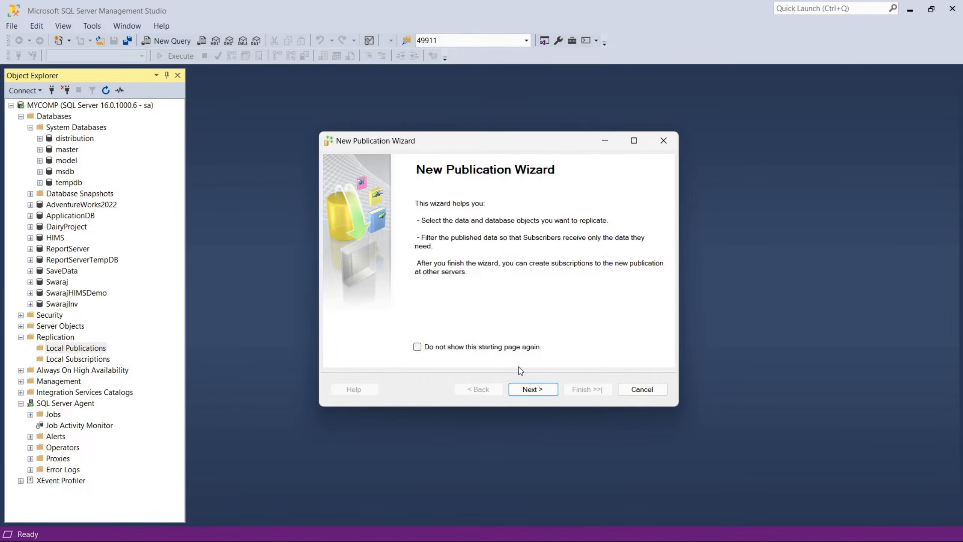
click(524, 391)
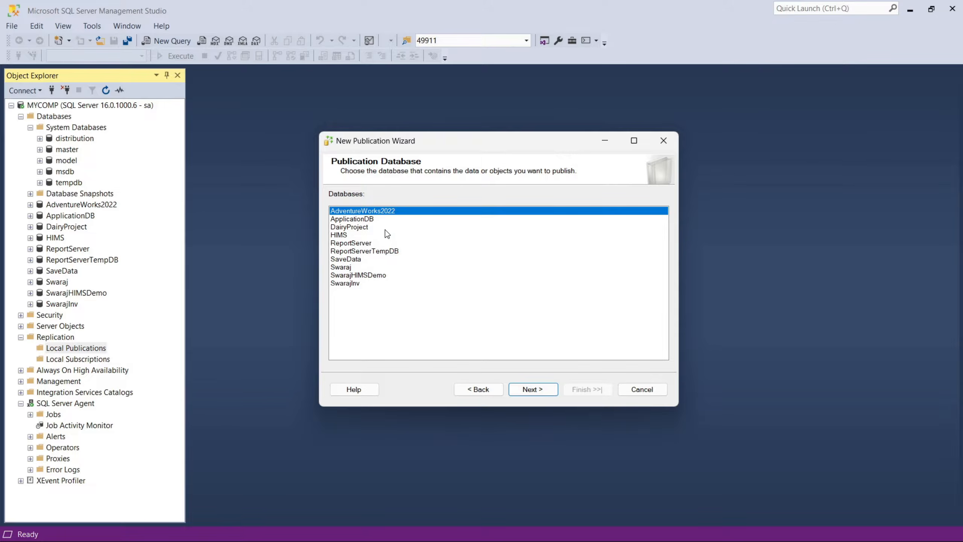
click(361, 219)
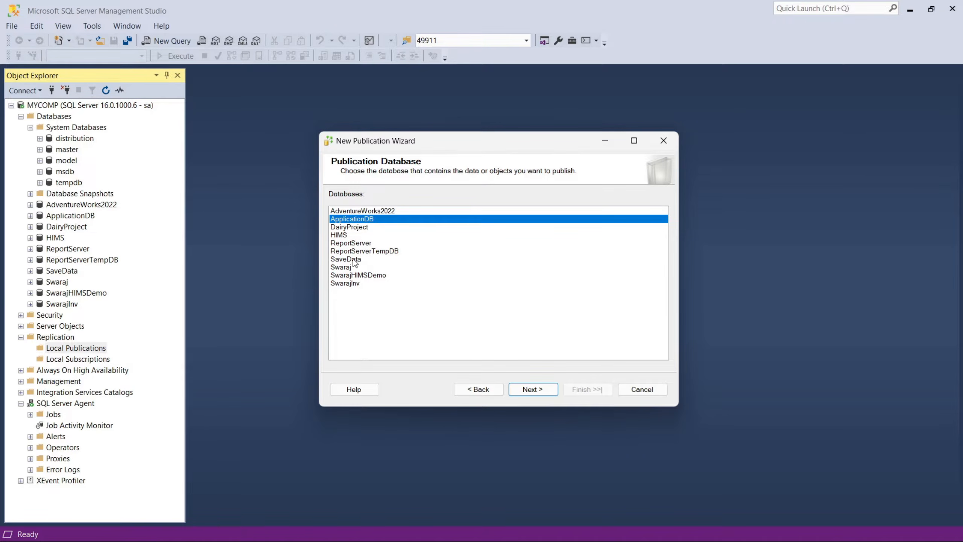
click(536, 389)
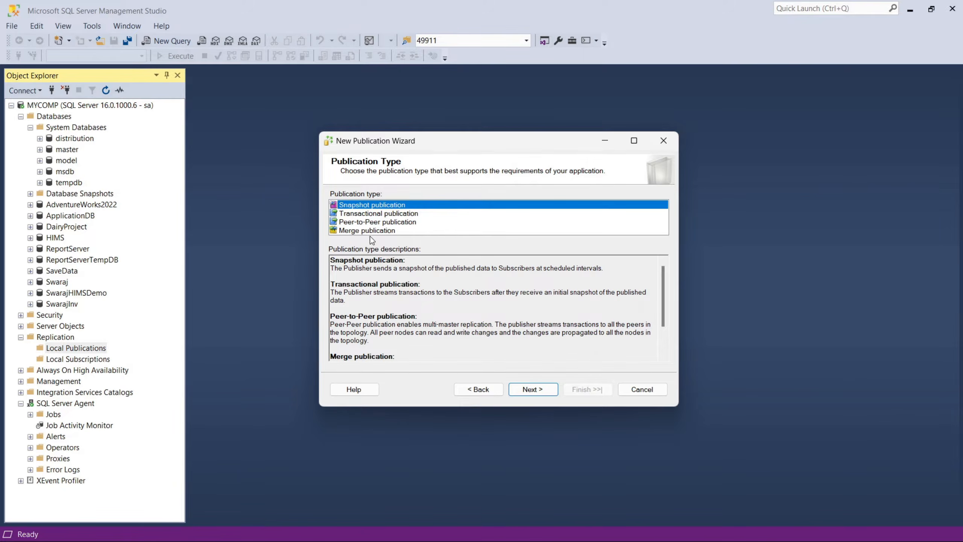
Choose Transactional publication as the publication type and list the tables that can be published as articles.
click(368, 214)
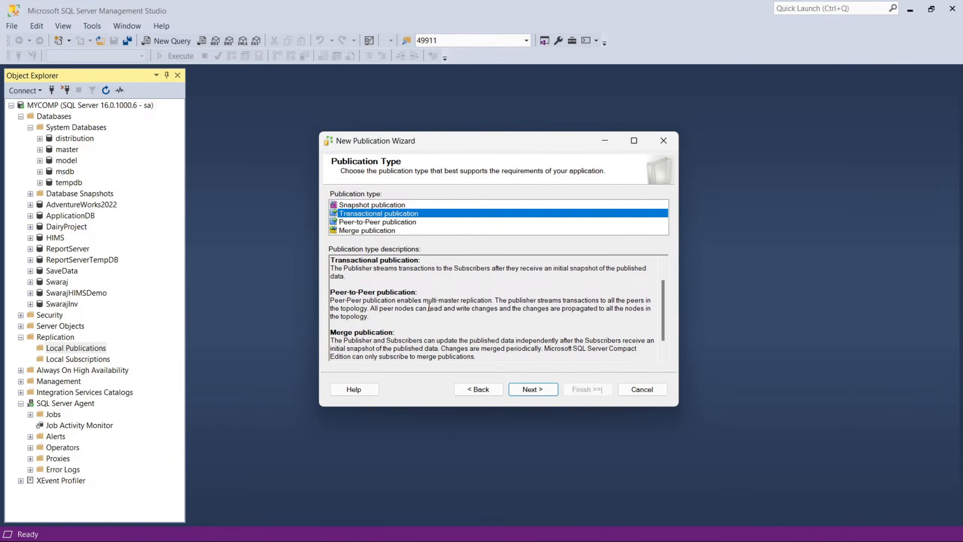
scroll(429, 307, up, 1)
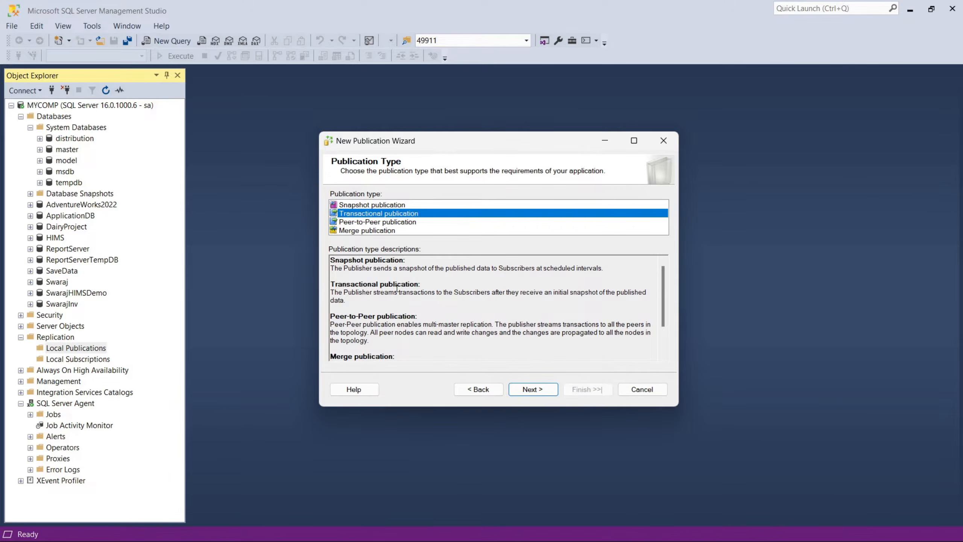
scroll(415, 313, down, 2)
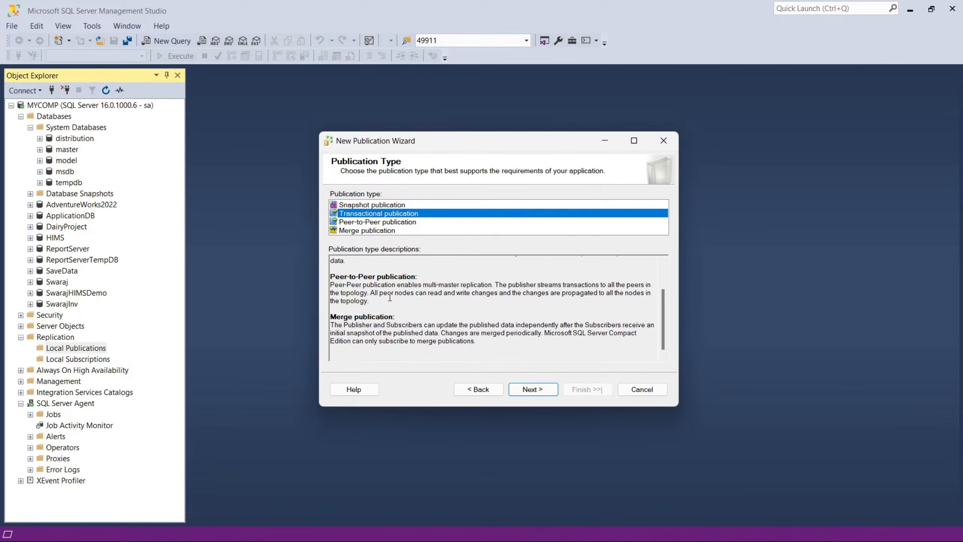
click(532, 392)
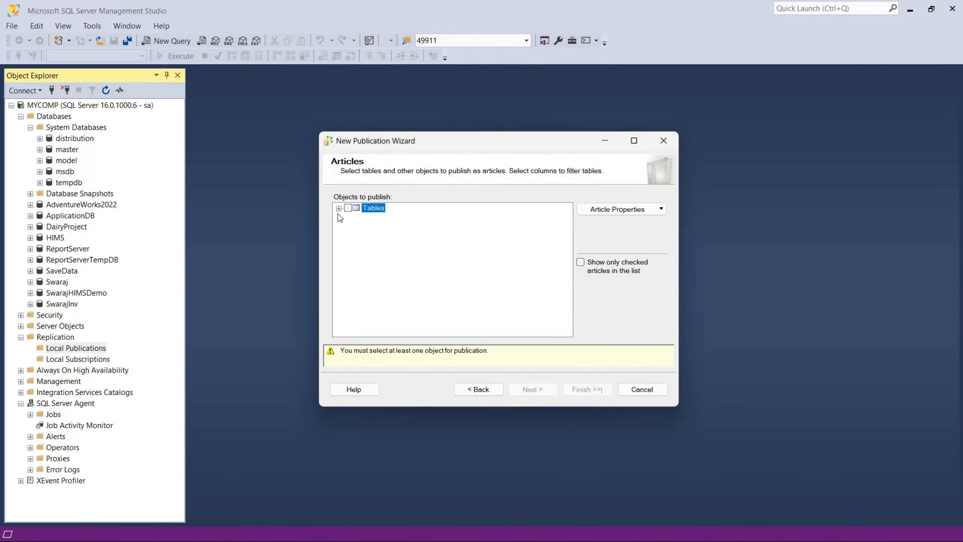
click(339, 208)
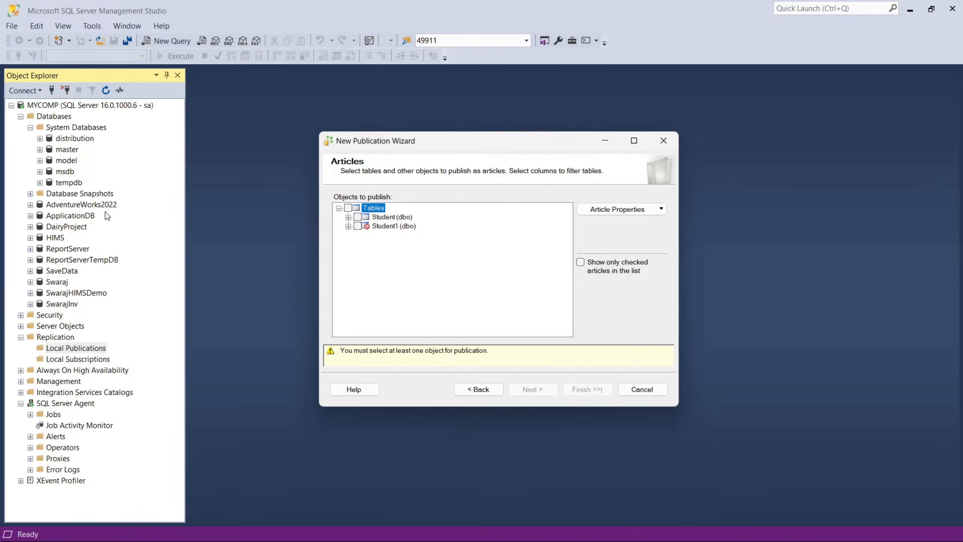
Expand the ApplicationDB database in Object Explorer down to the contents of its dbo.Student table.
click(31, 127)
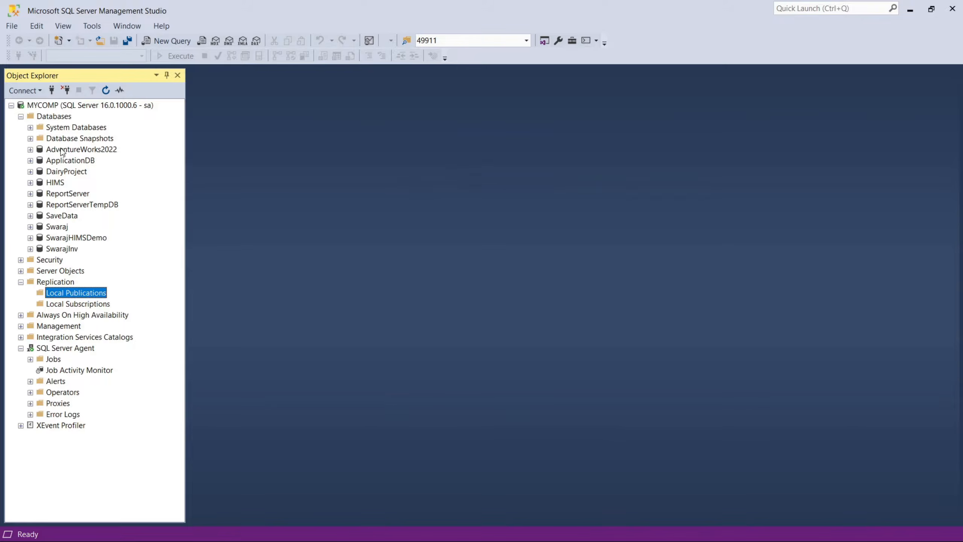
click(45, 159)
click(30, 161)
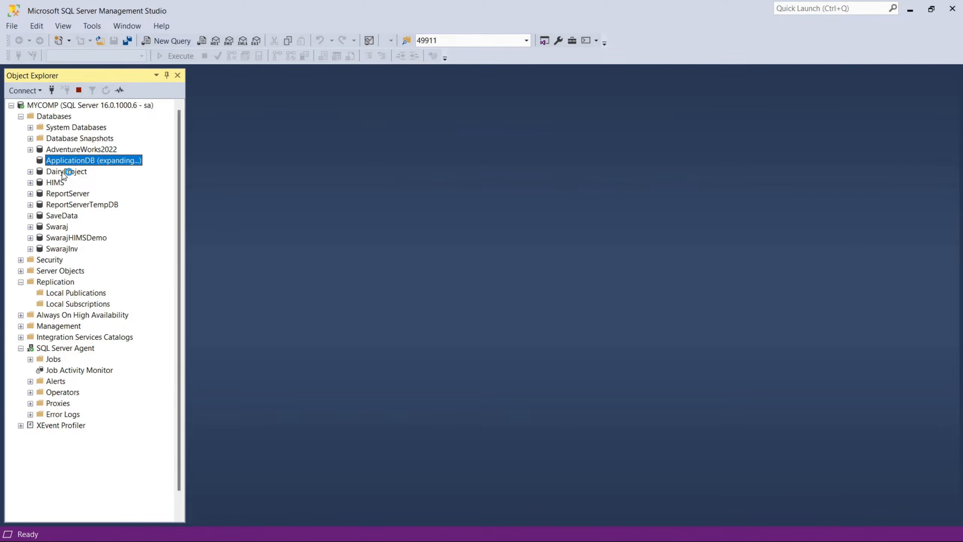
double_click(73, 183)
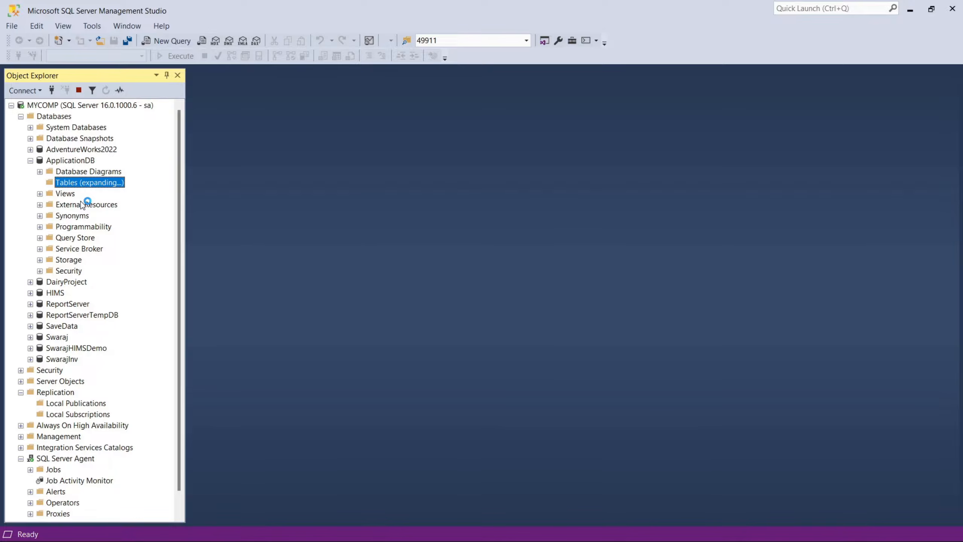
click(84, 242)
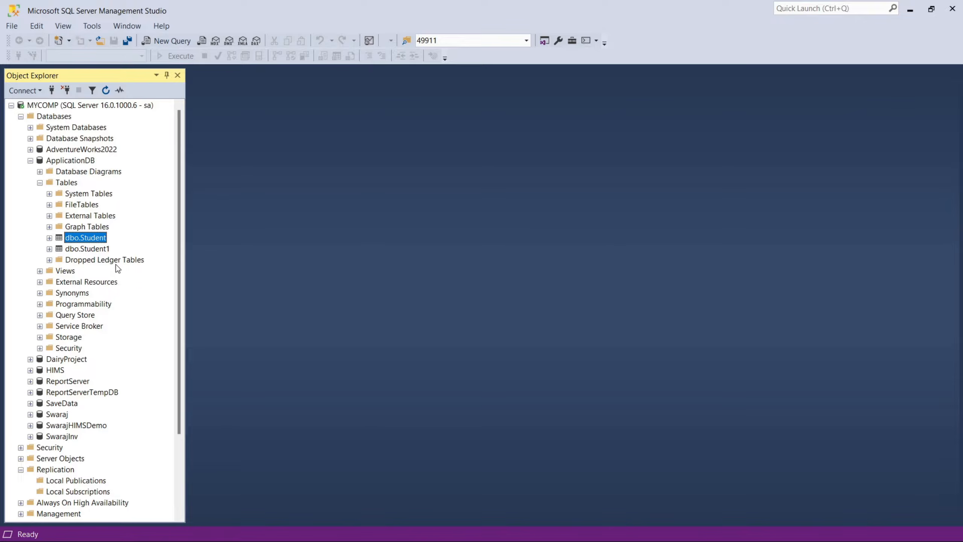
click(50, 237)
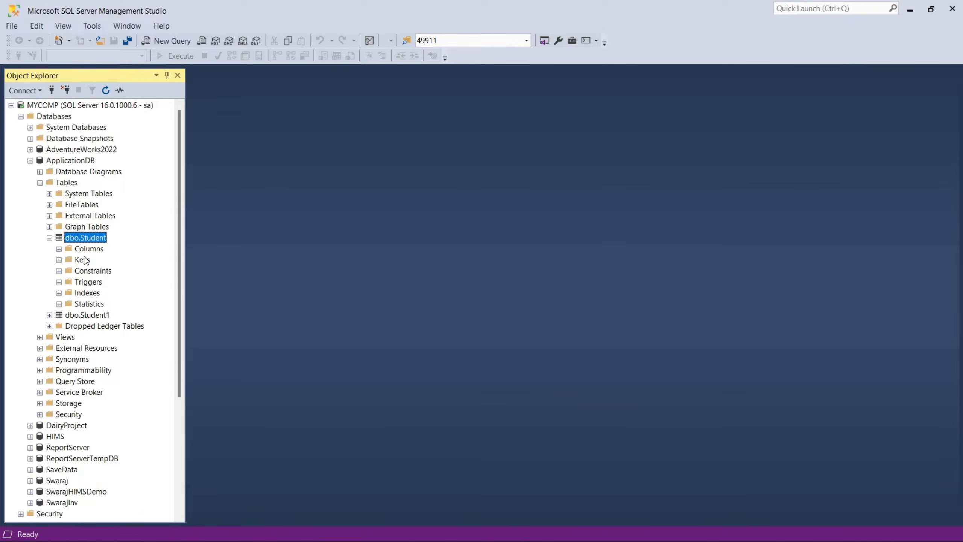
Run "Select * from Student" in a new query on ApplicationDB and look through the returned rows.
click(194, 42)
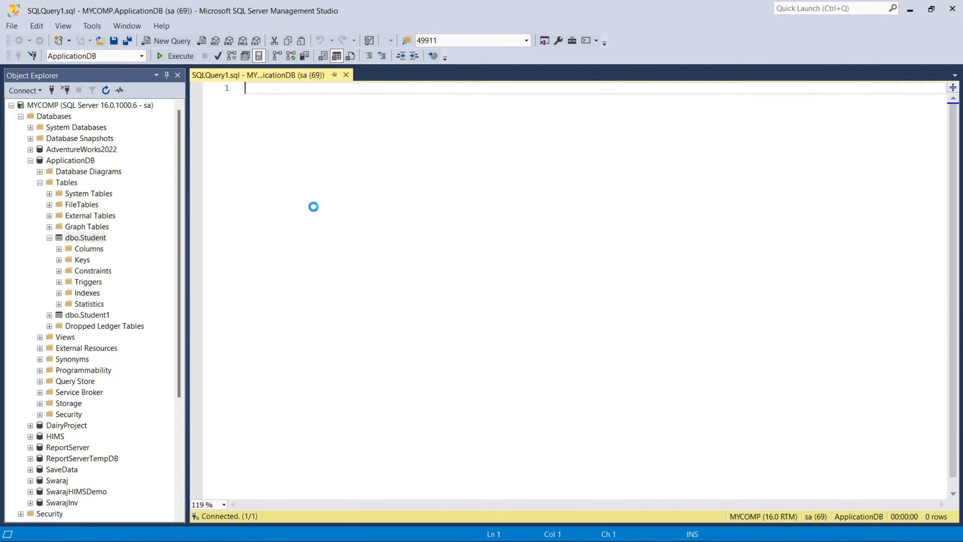
text(Select )
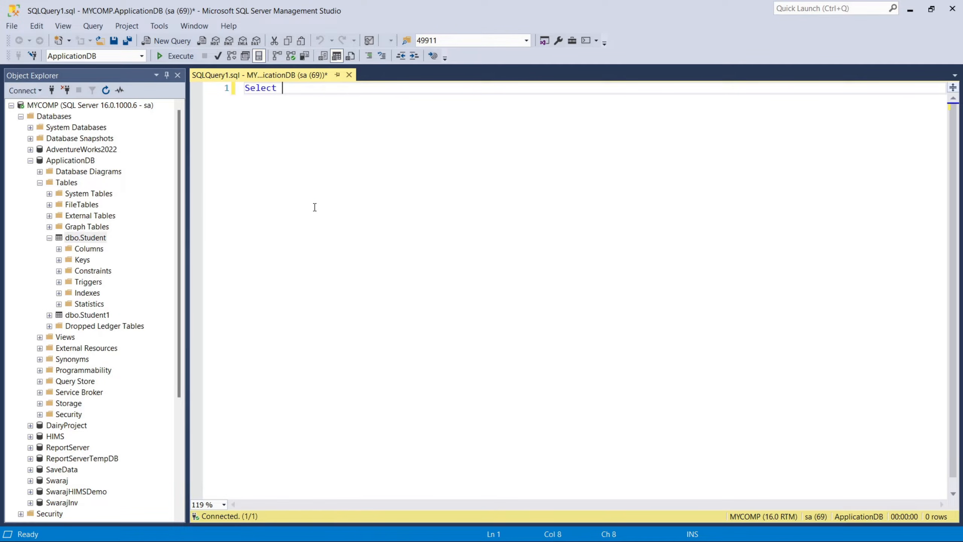
text(* from Studnet)
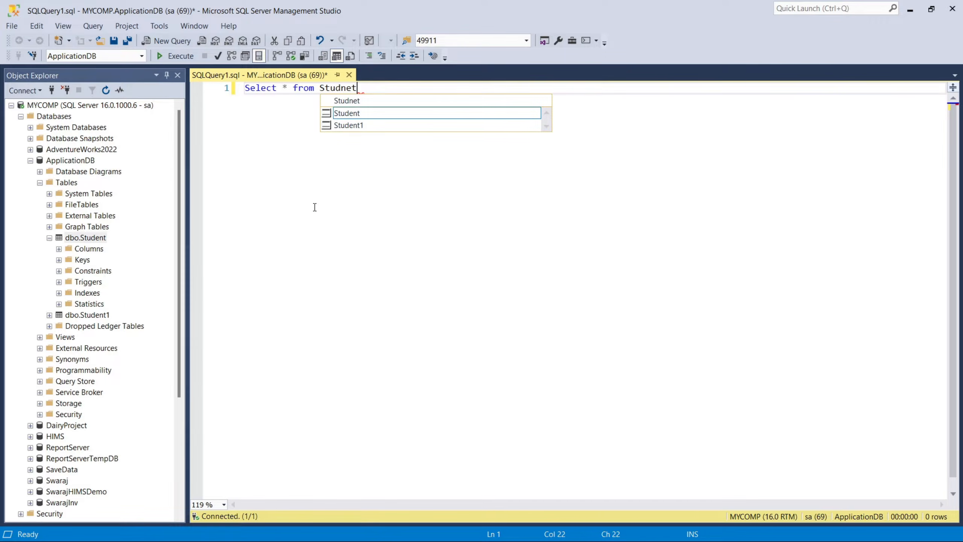
double_click(345, 113)
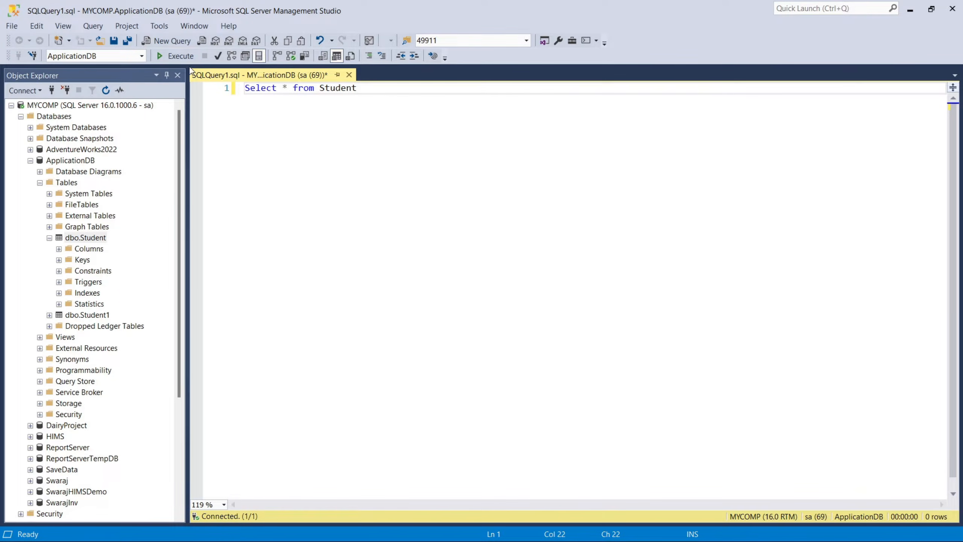
click(175, 55)
click(286, 378)
scroll(284, 377, down, 17)
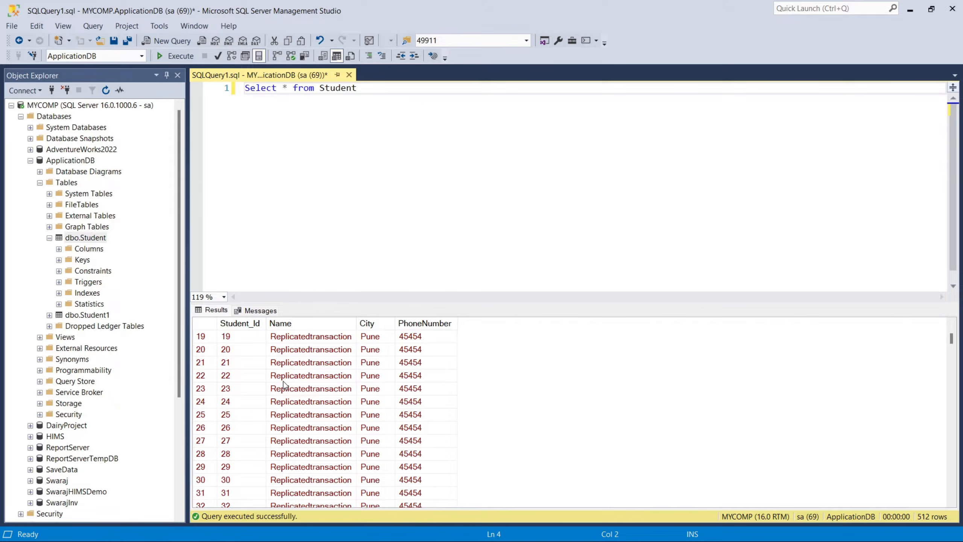
scroll(285, 377, up, 17)
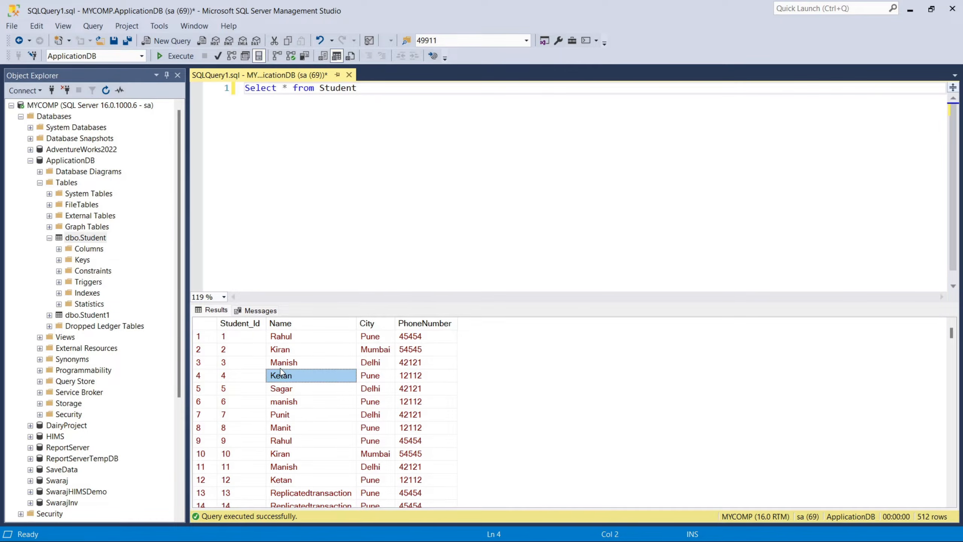
Begin a second statement below the select query reading "Delete From Student where".
click(376, 90)
key(Return)
key(Return)
text(Deleet)
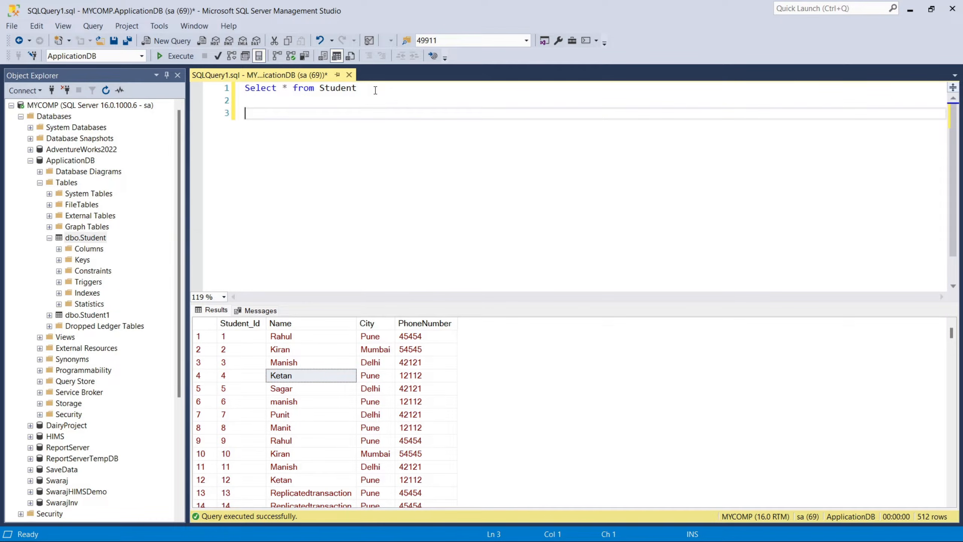
key(BackSpace)
key(BackSpace)
text(te From)
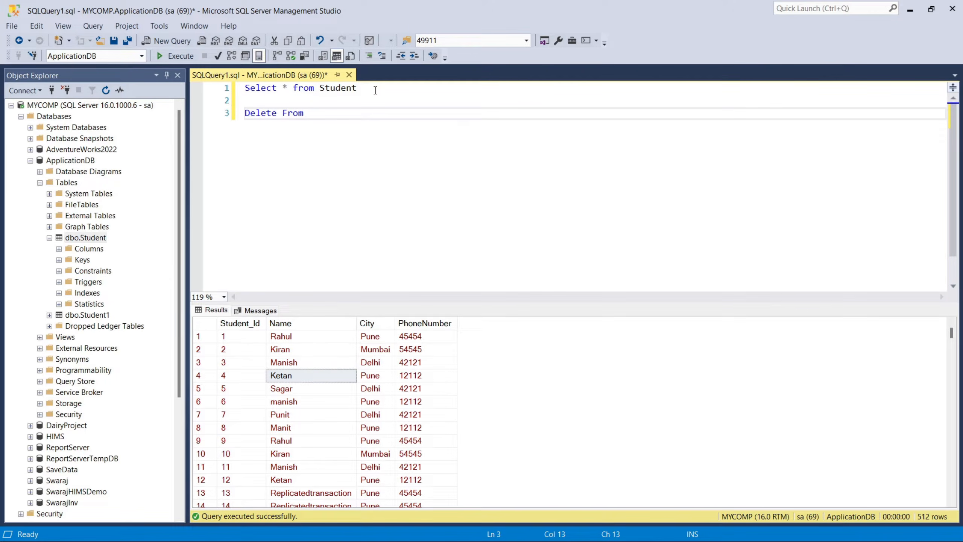
double_click(337, 88)
key(ctrl+c)
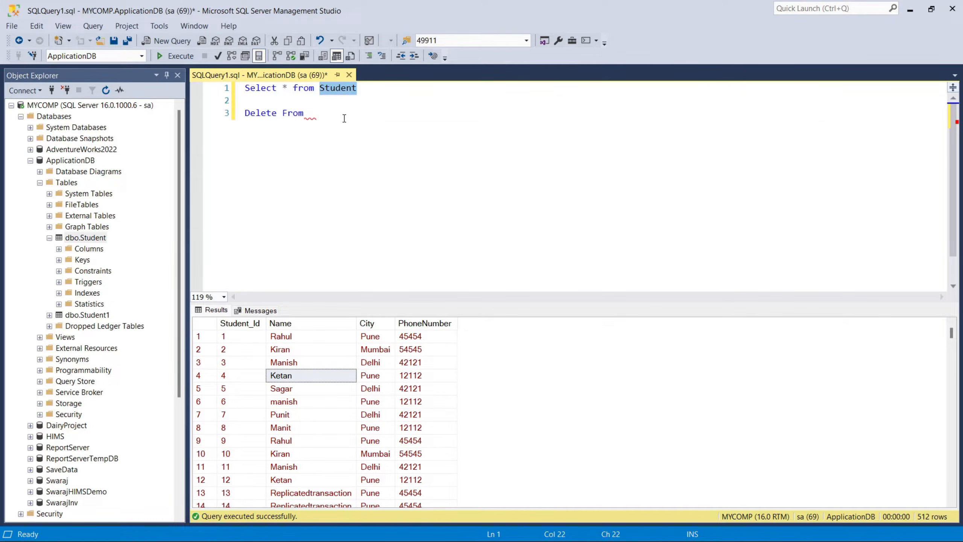
click(311, 113)
key(ctrl+v)
text(where)
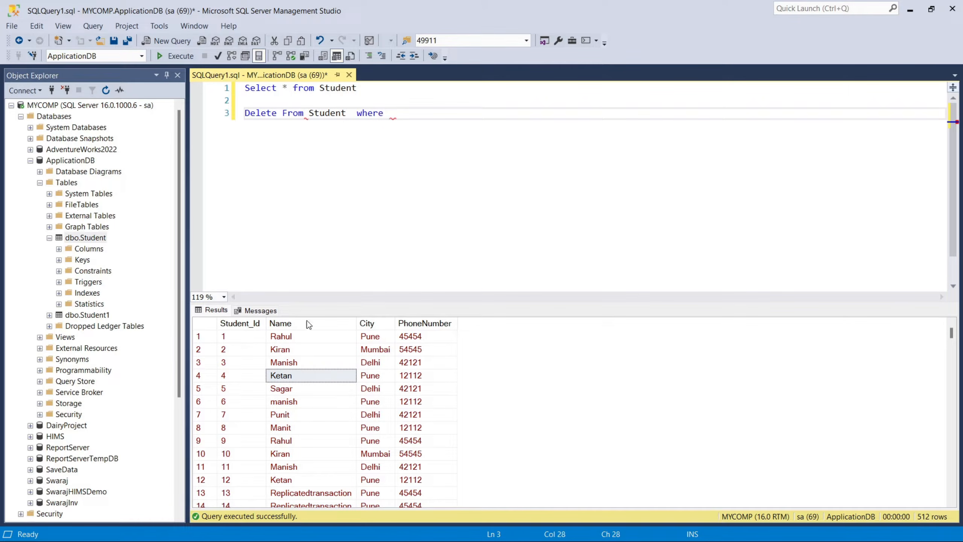
click(204, 376)
right_click(226, 374)
click(227, 399)
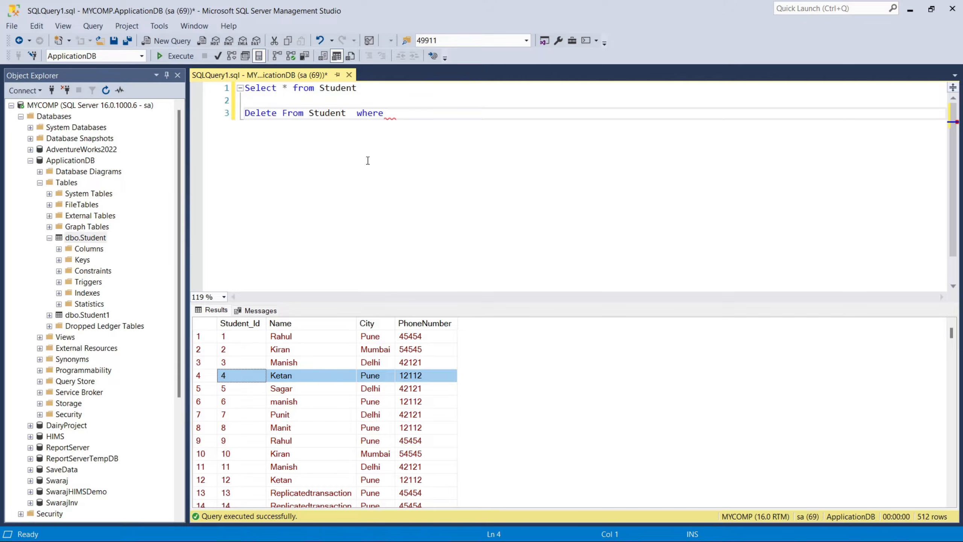
click(400, 114)
key(ctrl+v)
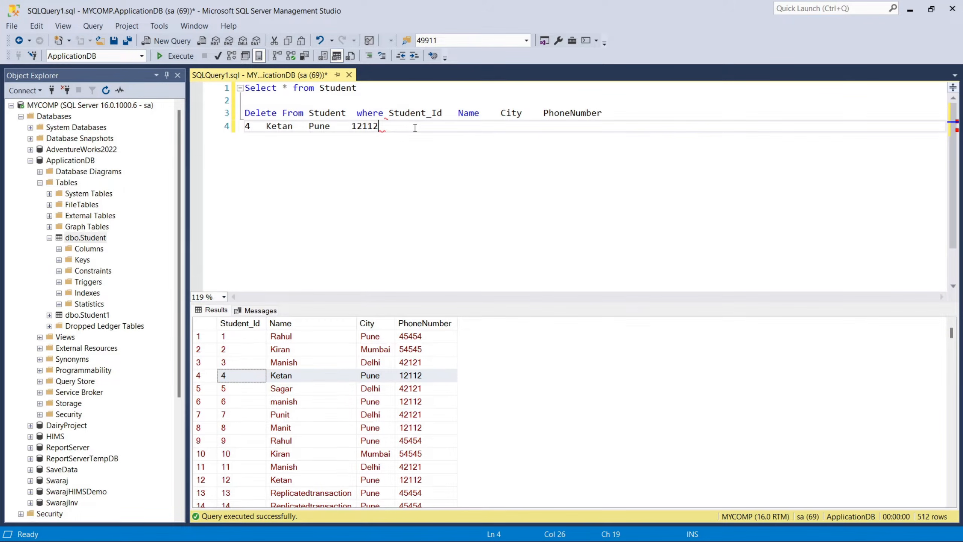
key(ctrl+z)
Complete the delete statement's condition with Student_Id>4.
text(St)
key(Down)
key(Tab)
text(>4)
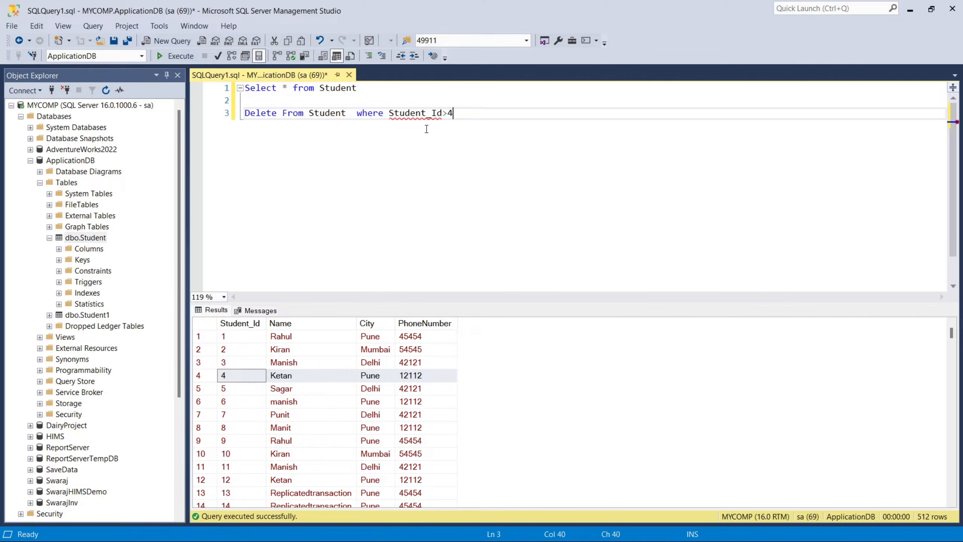
Execute only the delete statement on the Student table and remove its text from the query.
drag(469, 116, 156, 116)
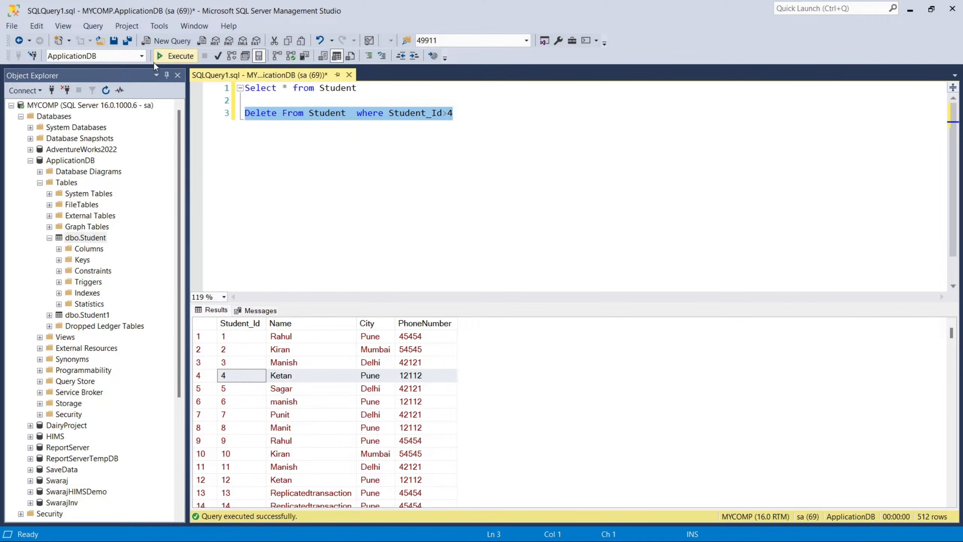
click(159, 56)
key(Delete)
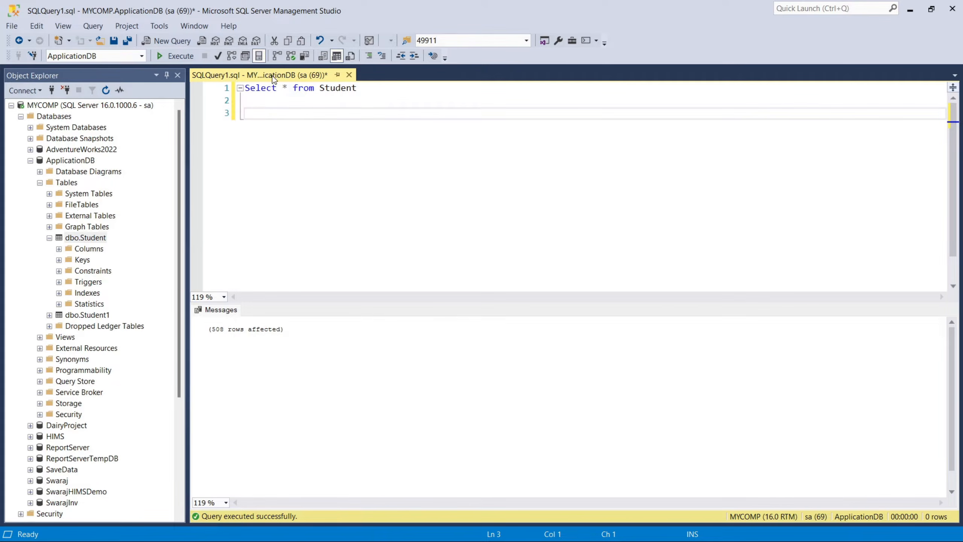
Rerun the select query on Student to check its rows, and inspect the columns of the dbo.Student1 table.
click(178, 55)
drag(224, 376, 361, 339)
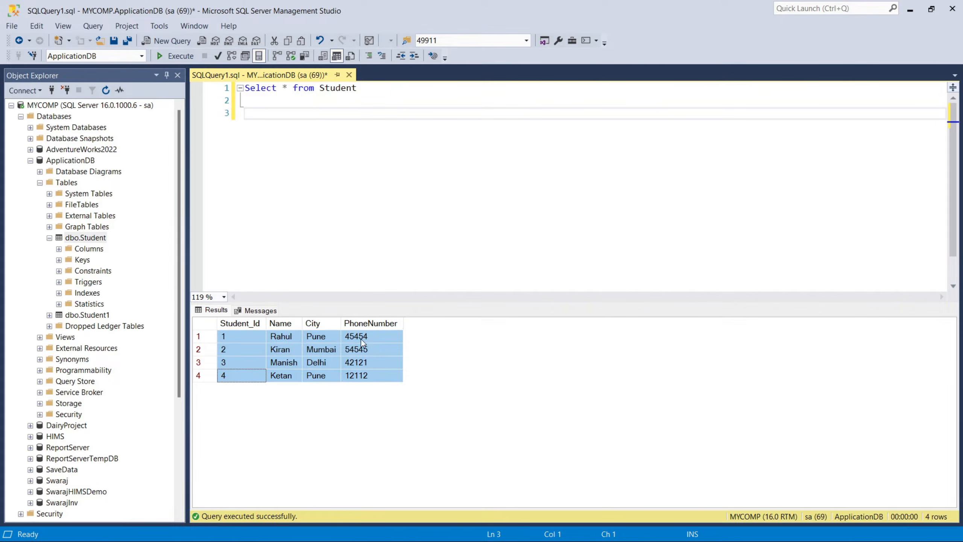
click(80, 320)
click(49, 315)
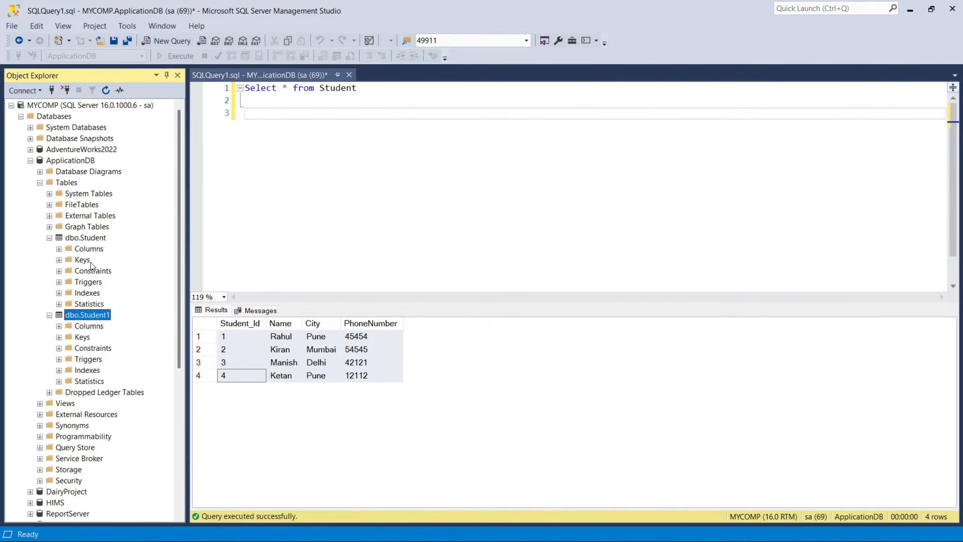
click(59, 326)
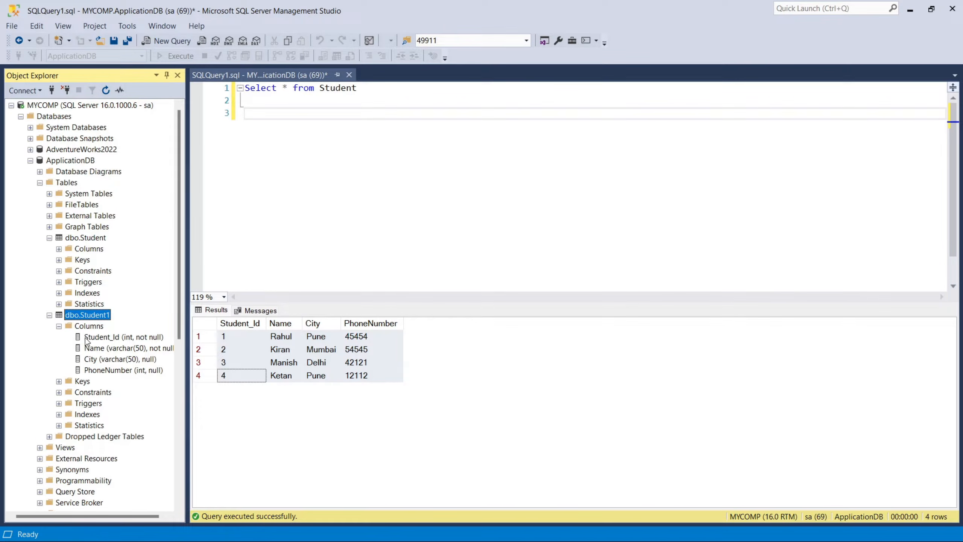
click(49, 315)
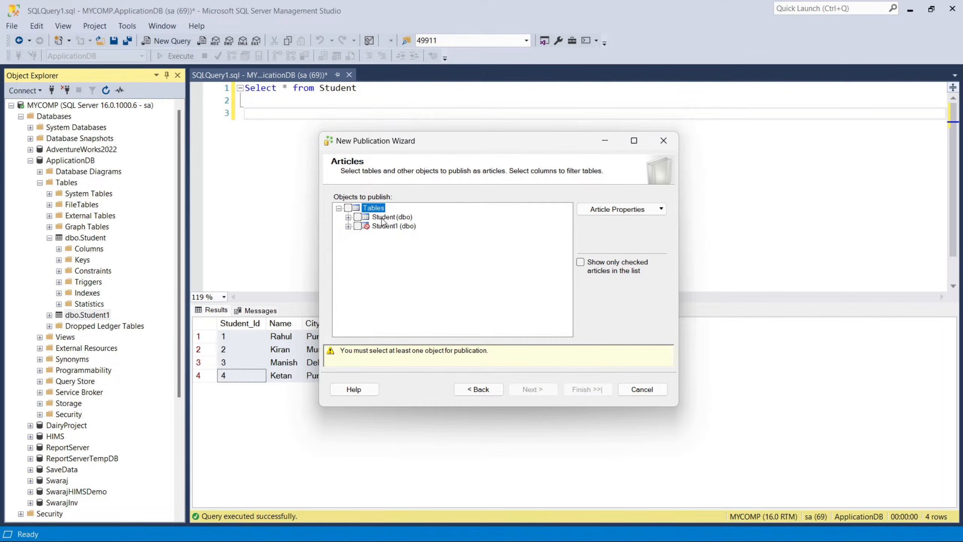
Choose the Student table with all its columns as the article to publish, and continue without adding a row filter.
click(348, 217)
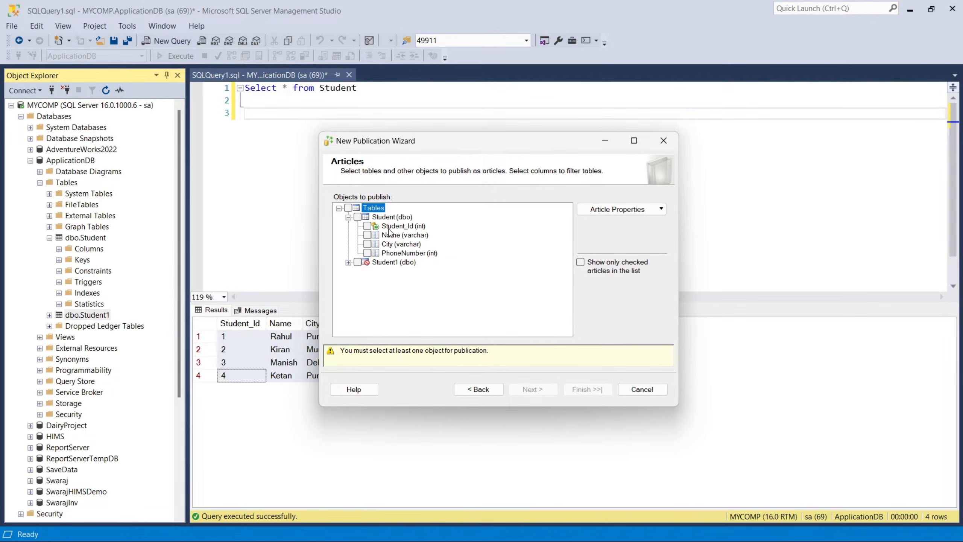
click(358, 217)
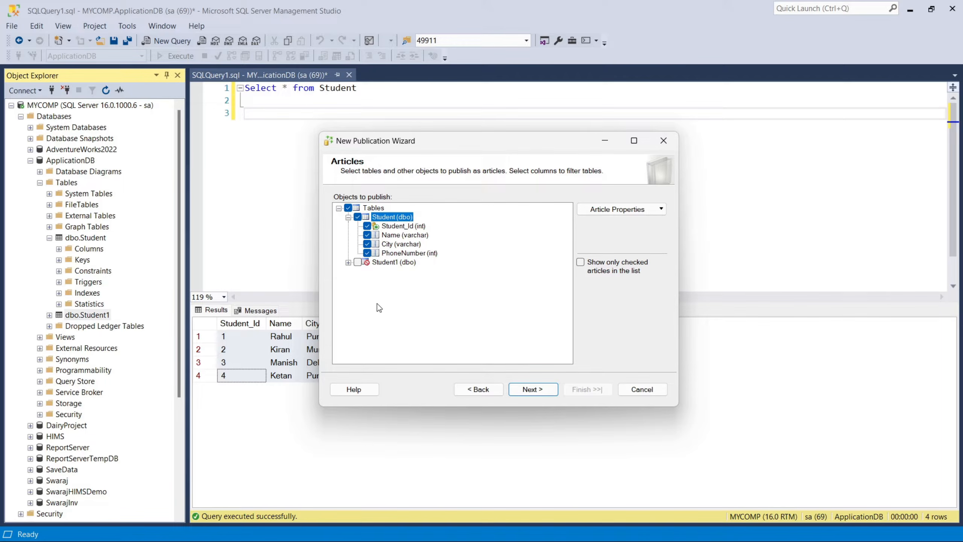
click(521, 390)
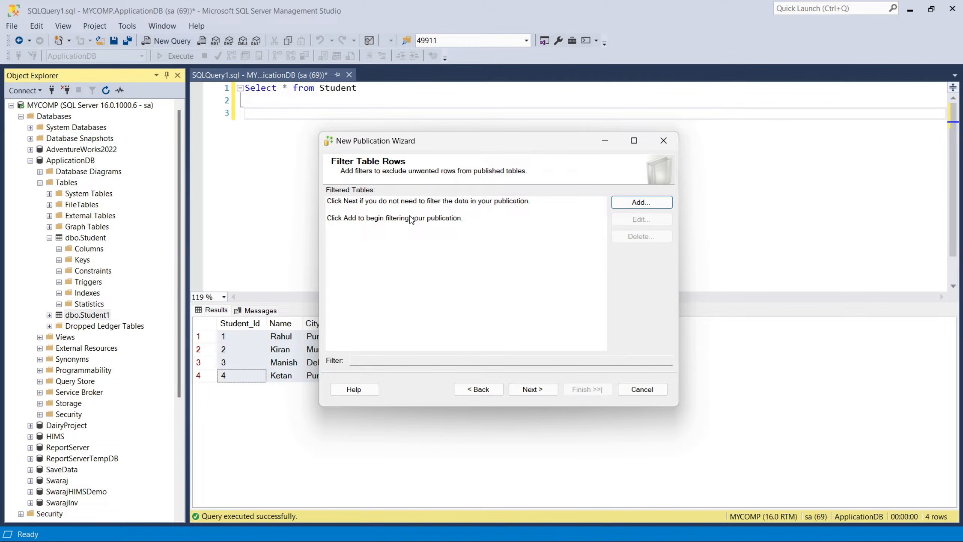
click(645, 202)
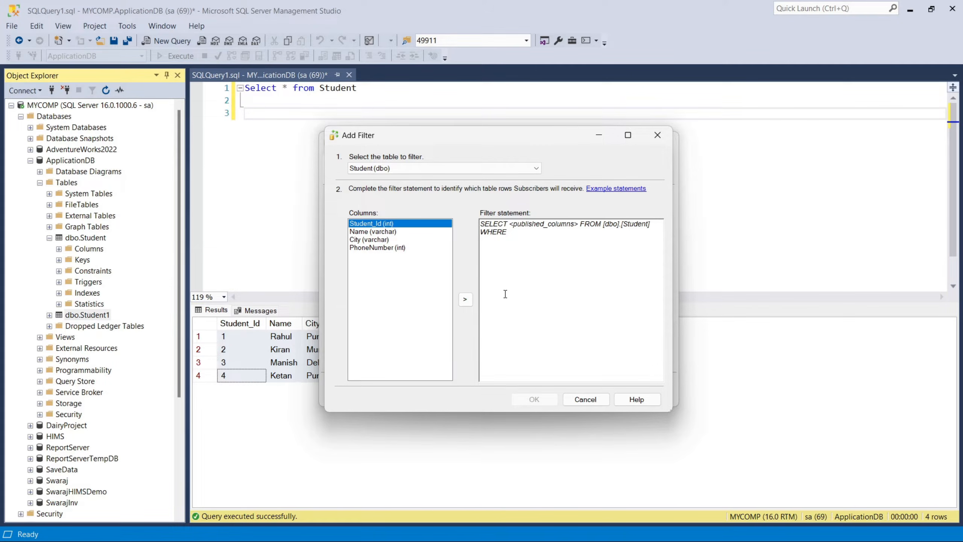
click(573, 399)
click(529, 391)
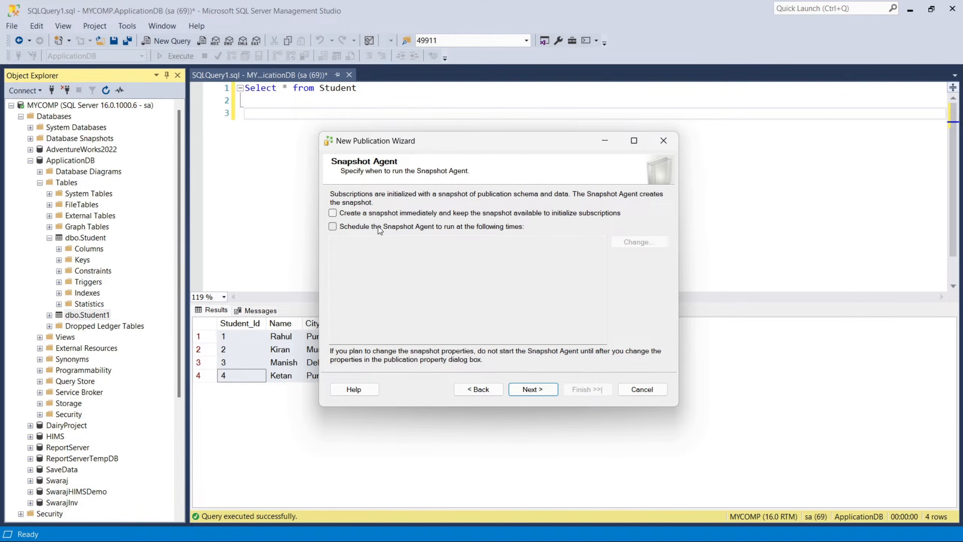
Set the Snapshot Agent to create a snapshot immediately and keep it available, reviewing the schedule options but leaving scheduling off.
click(356, 215)
click(334, 226)
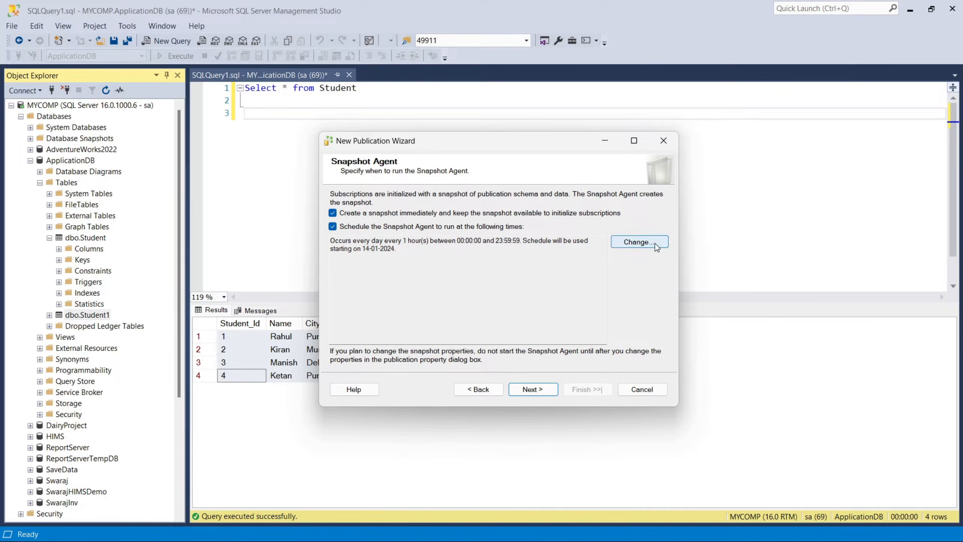
click(640, 241)
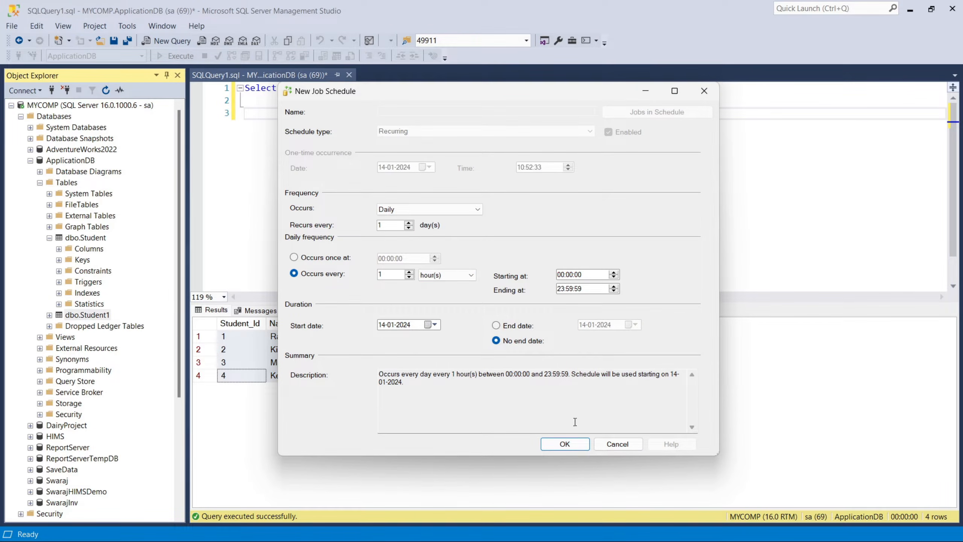
click(612, 447)
click(333, 226)
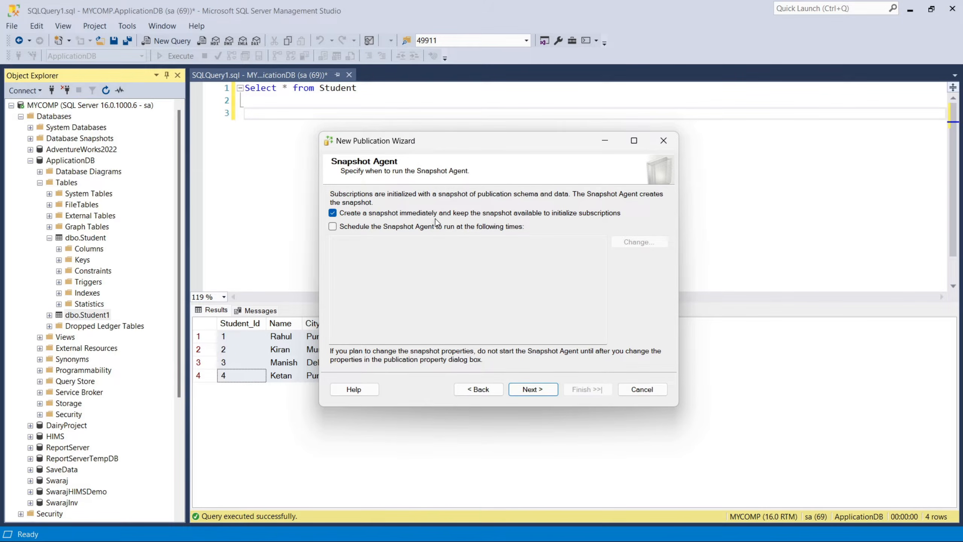
click(533, 389)
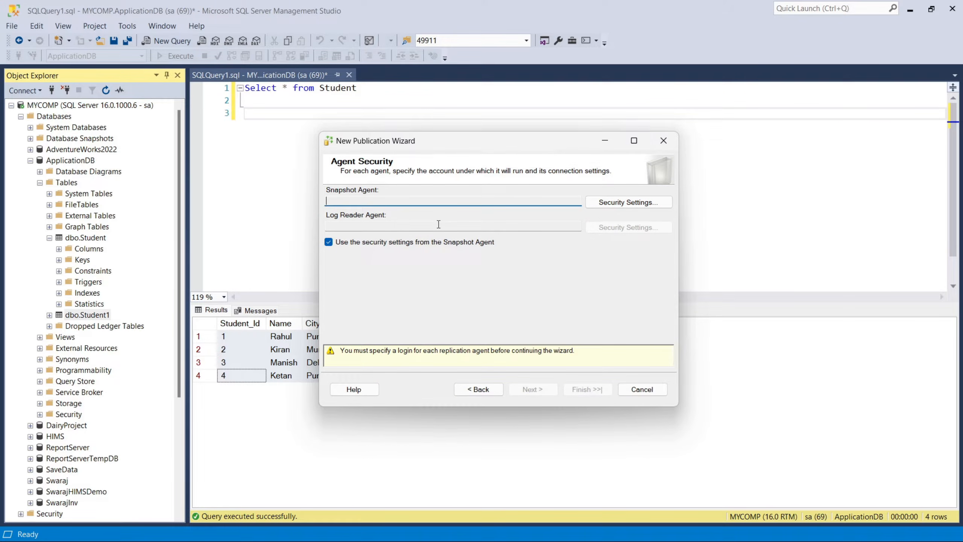
Set the Snapshot Agent security to run under the SQL Server Agent service account, impersonating the process account.
click(610, 205)
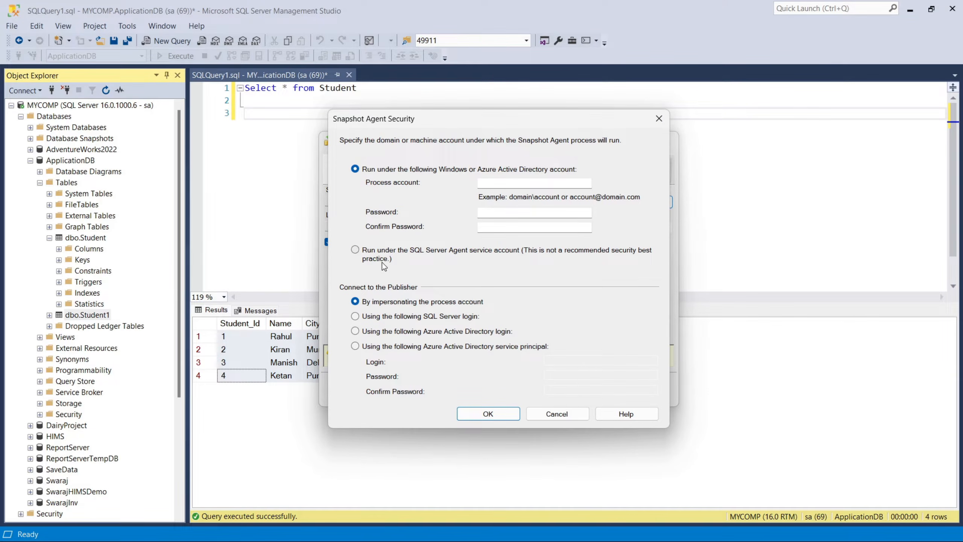
click(358, 250)
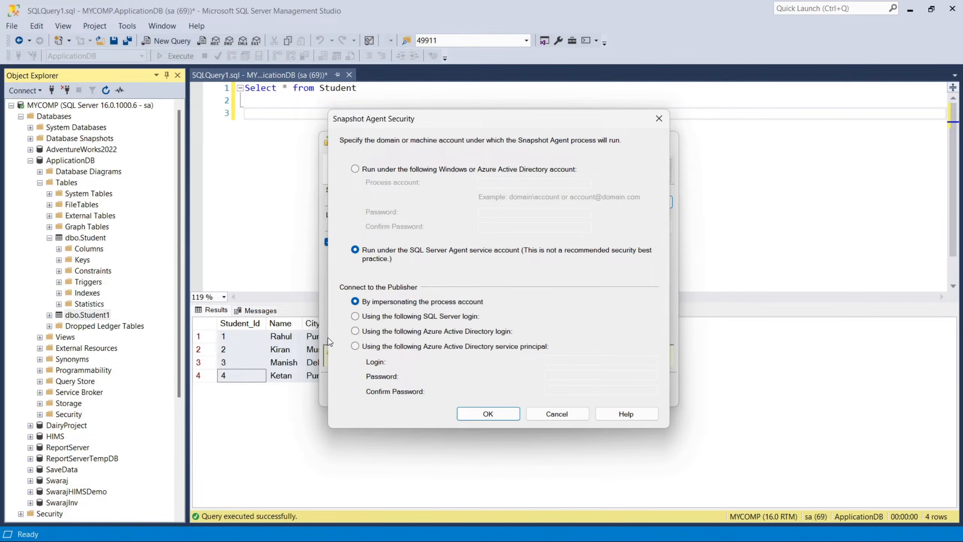
click(489, 415)
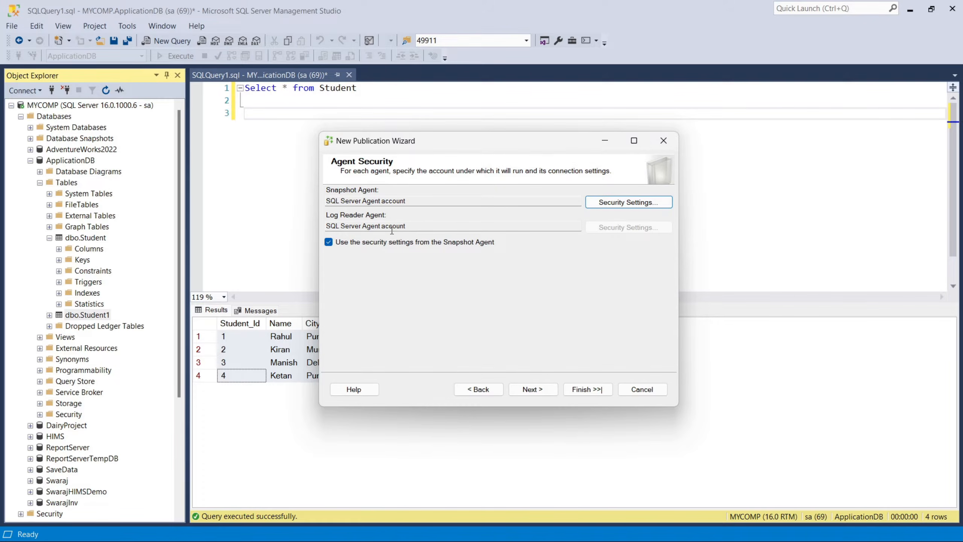
click(533, 392)
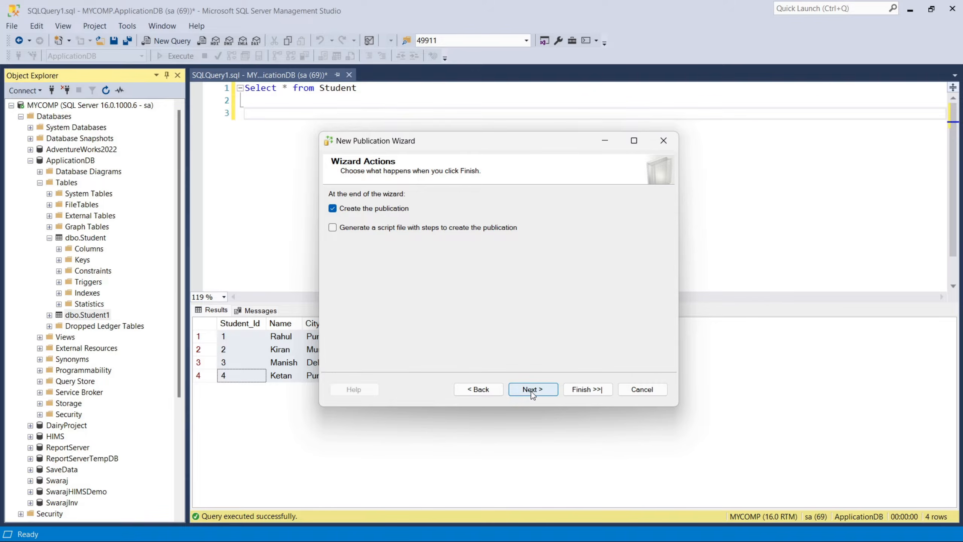
Name the publication ApplicationDB_publisher, create it, and close the wizard.
click(533, 391)
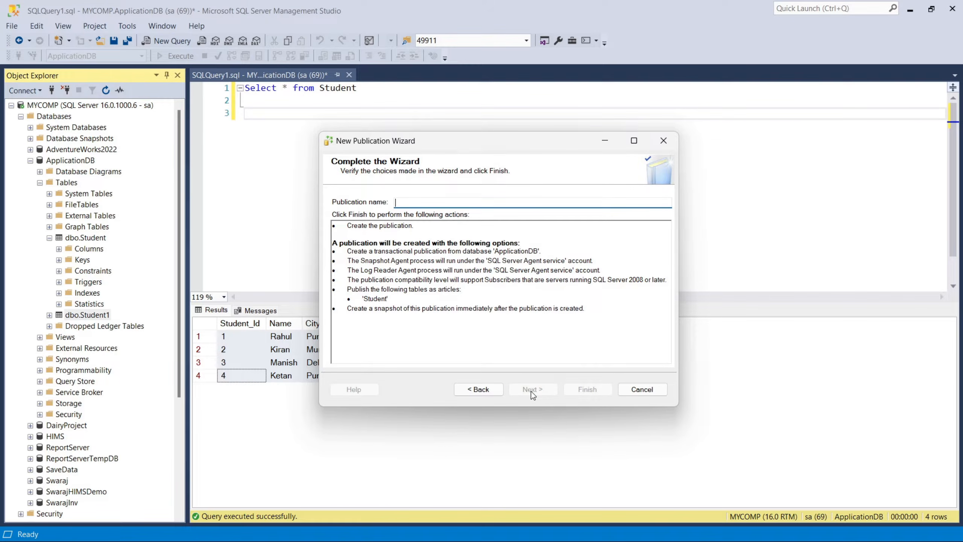
text(ApplicationDB_publisher)
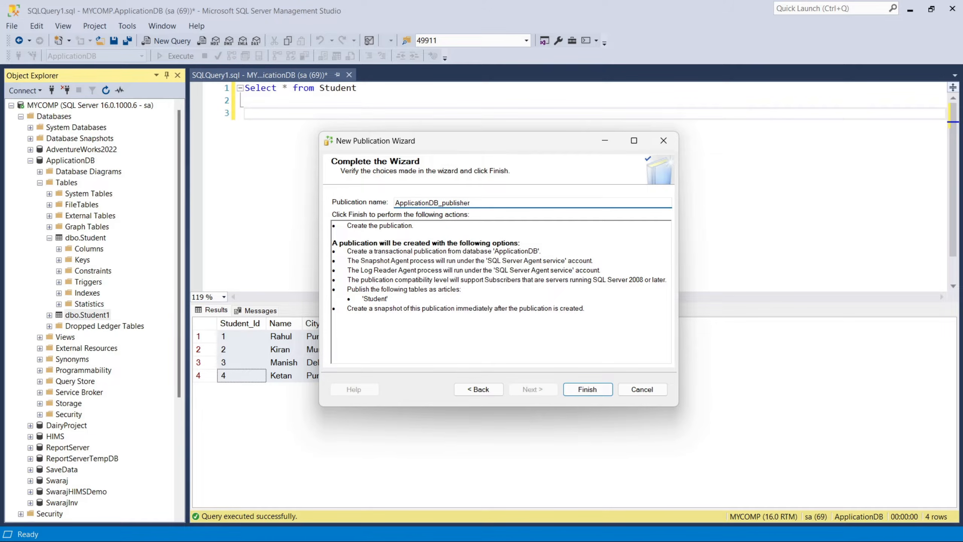
click(594, 392)
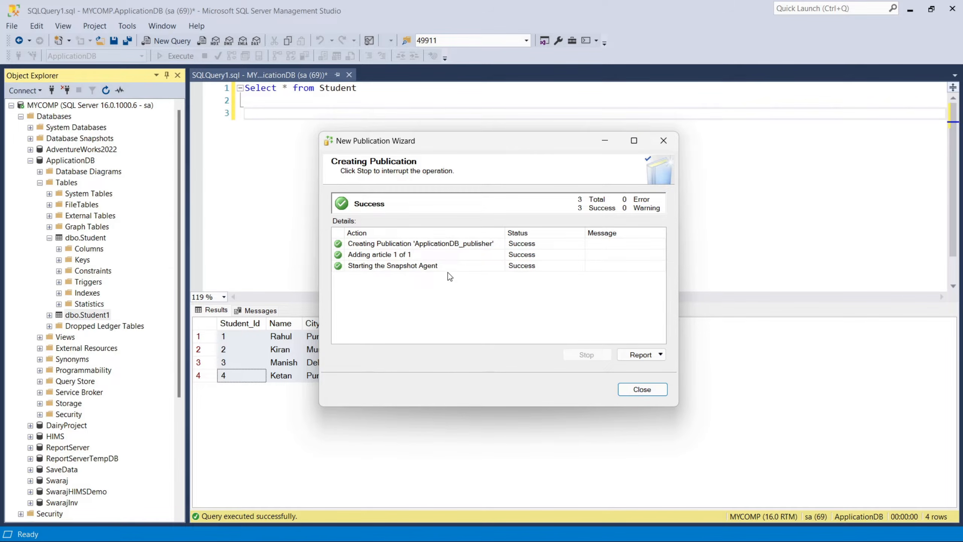
click(648, 391)
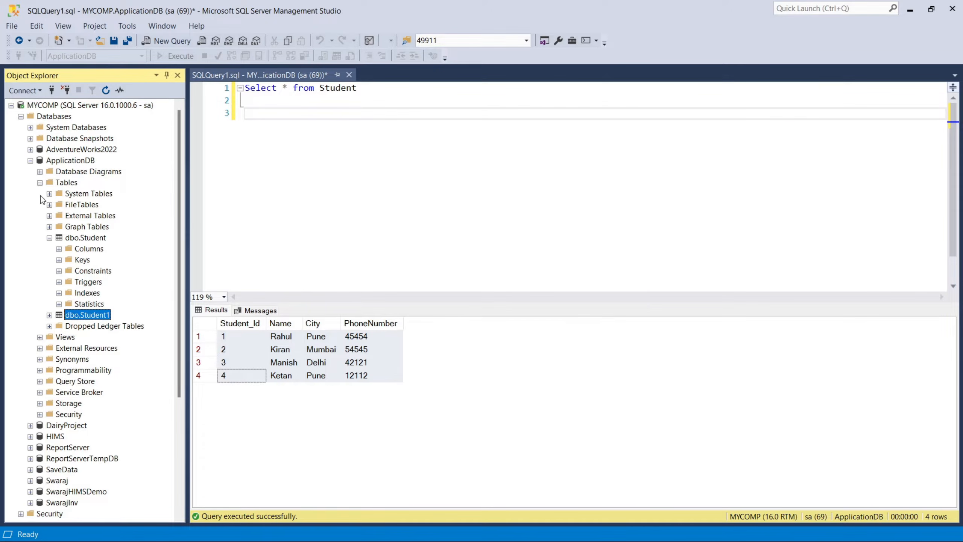
Refresh SQL Server Agent and examine the replication jobs created for ApplicationDB, widening Object Explorer to read their full names.
click(31, 161)
right_click(43, 348)
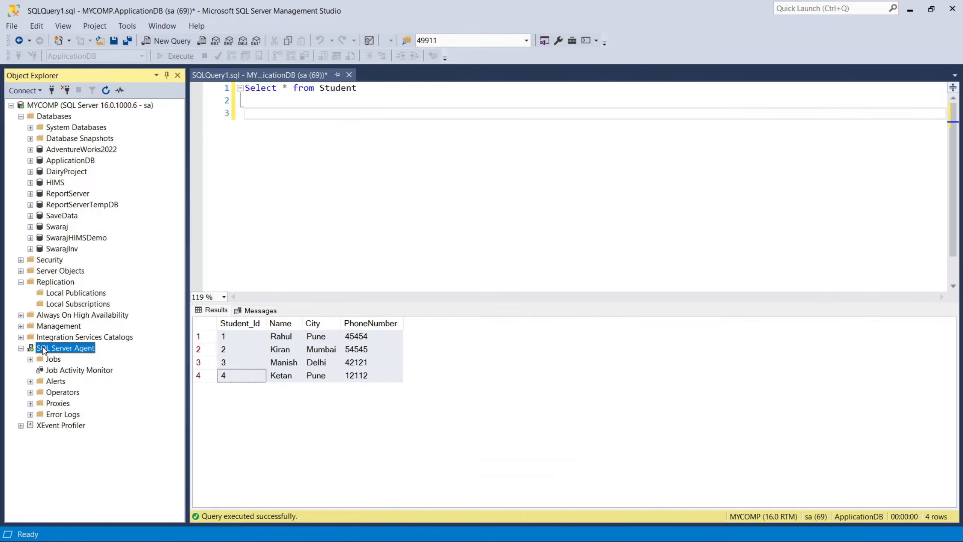
click(69, 453)
click(30, 359)
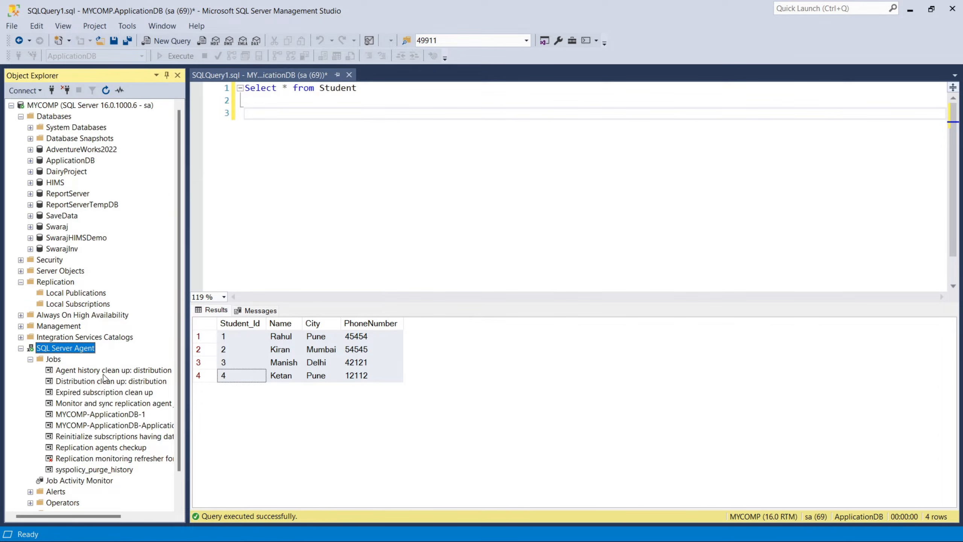
click(105, 416)
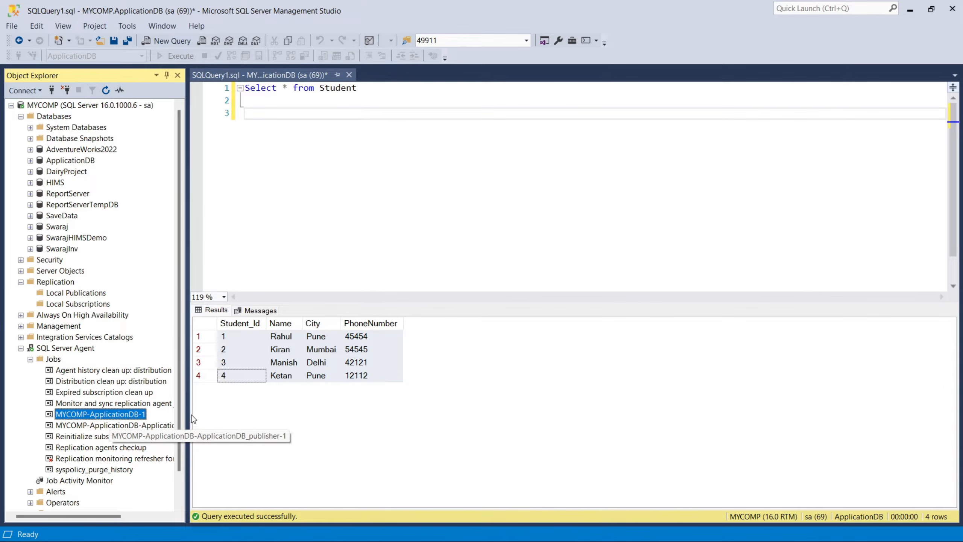
drag(189, 412, 271, 417)
click(220, 425)
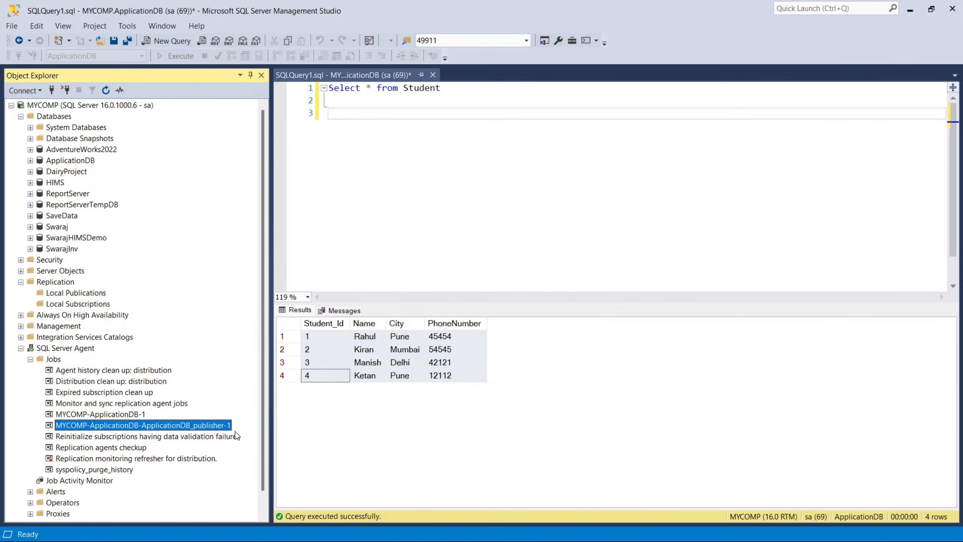
click(20, 349)
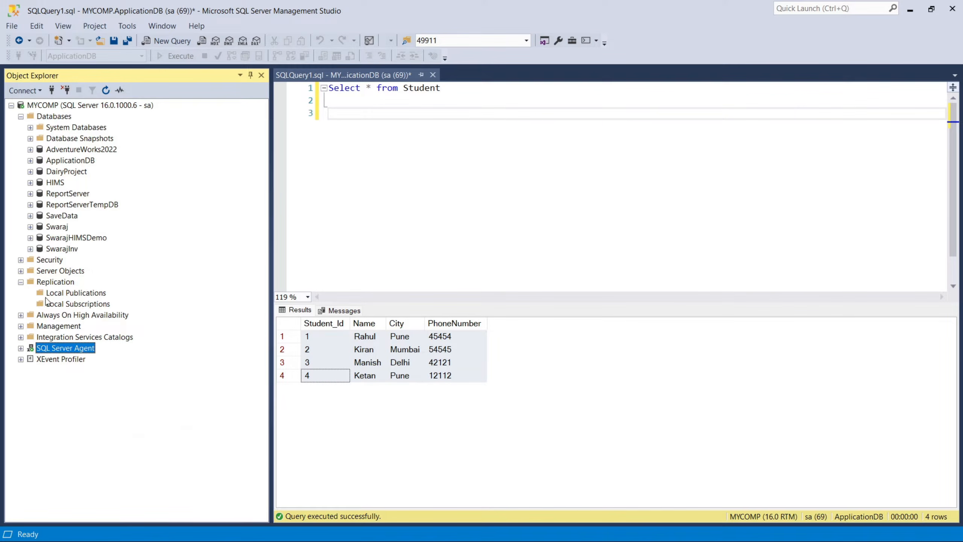
Refresh the Replication folder and check the contents of Local Publications and Local Subscriptions.
right_click(48, 282)
click(89, 403)
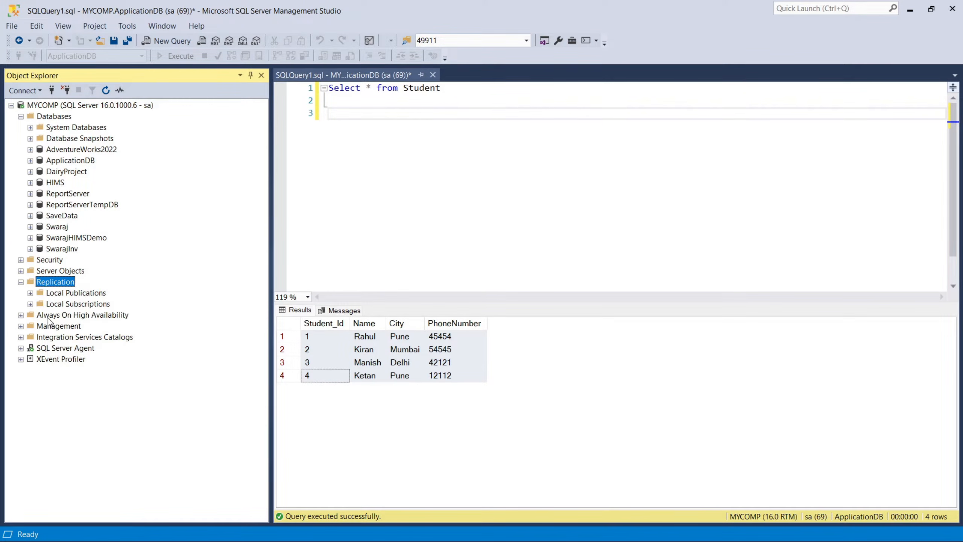
click(30, 293)
click(39, 304)
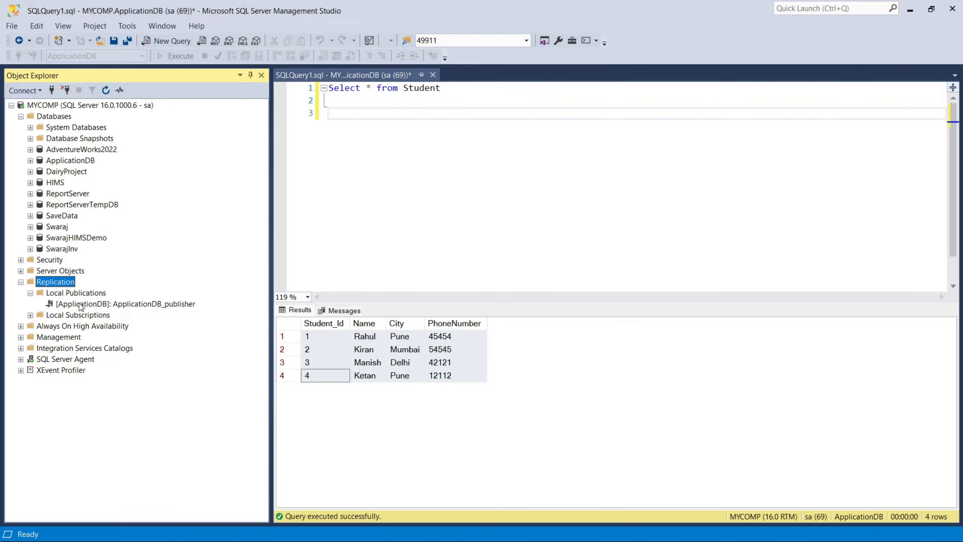
click(30, 315)
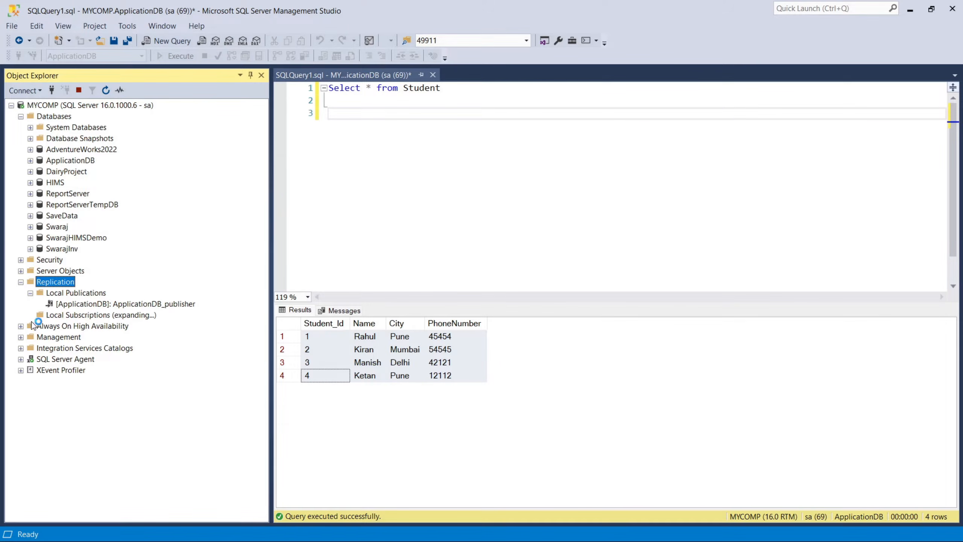
Start a new local subscription and choose ApplicationDB_publisher on publisher MYCOMP as its publication.
right_click(86, 319)
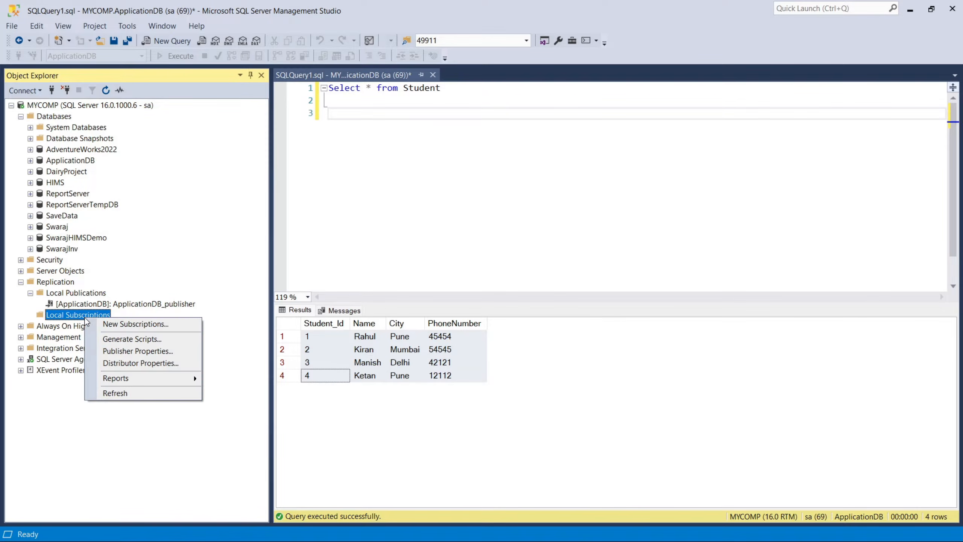
click(116, 325)
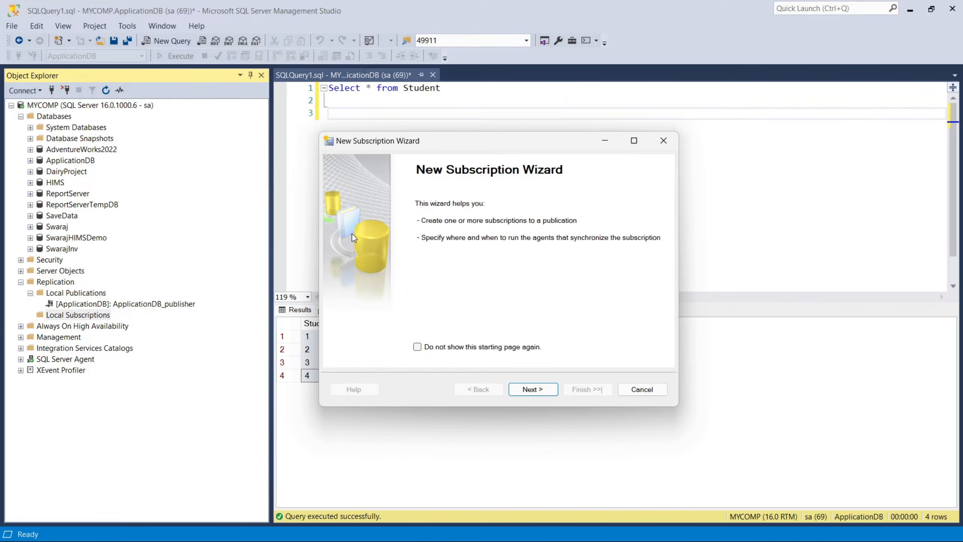
click(532, 390)
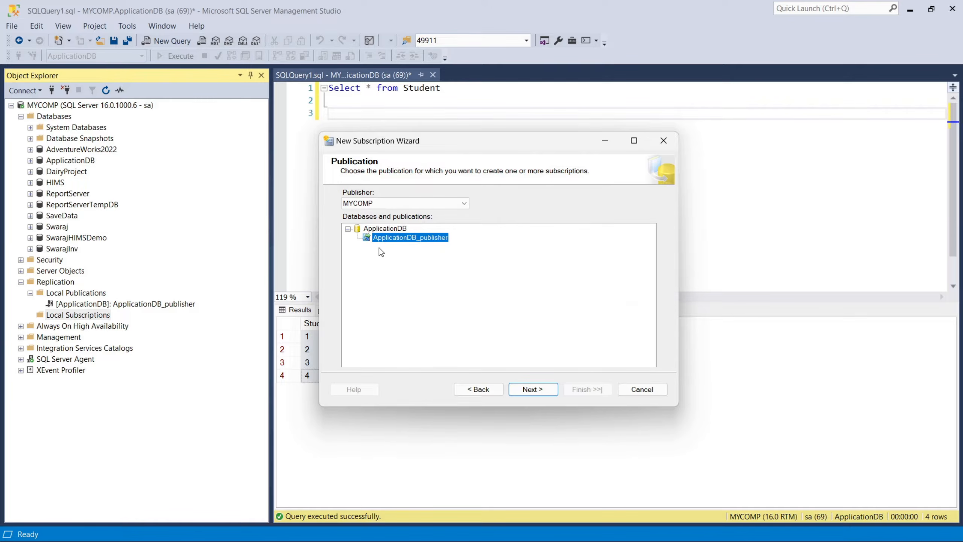
click(466, 202)
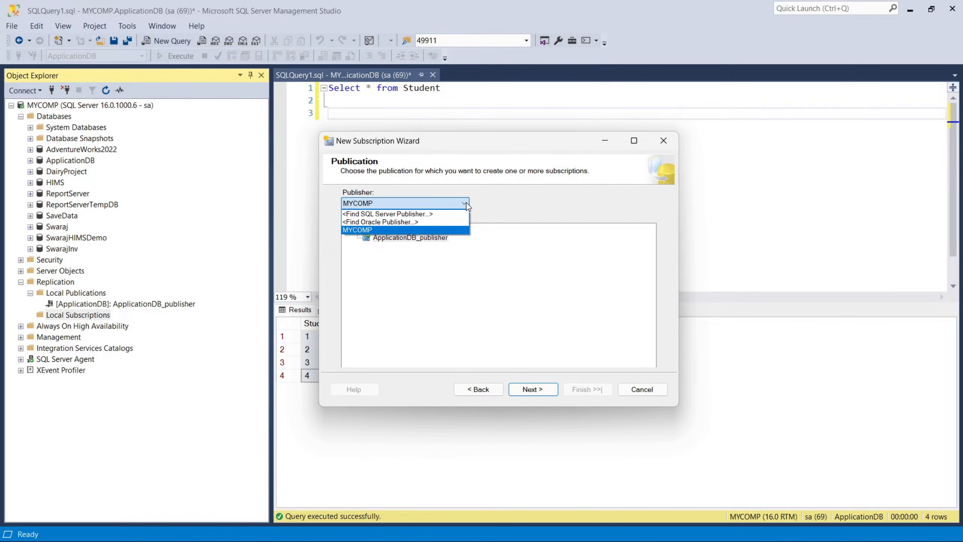
click(466, 202)
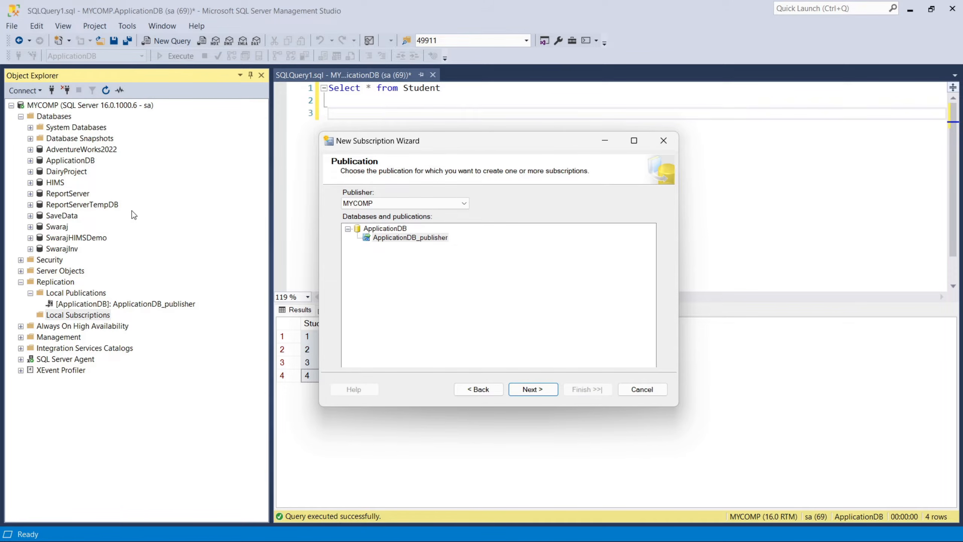
click(385, 239)
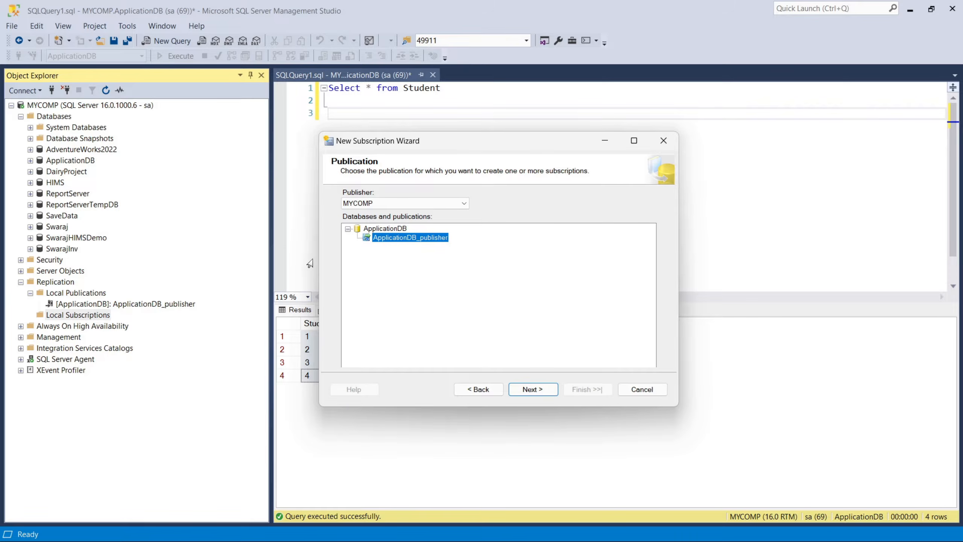
click(528, 392)
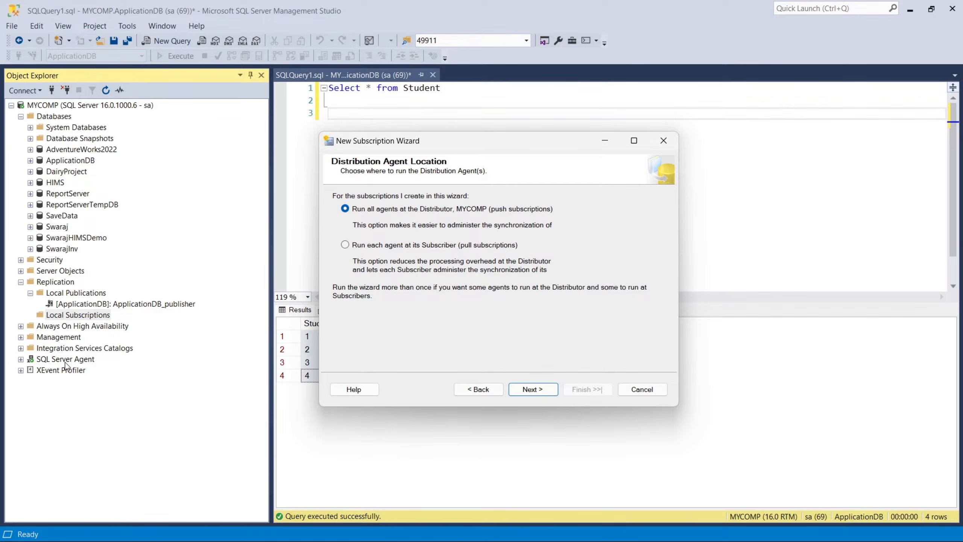
Keep the agents running at the Distributor as push subscriptions and select MYCOMP as the subscriber.
click(523, 391)
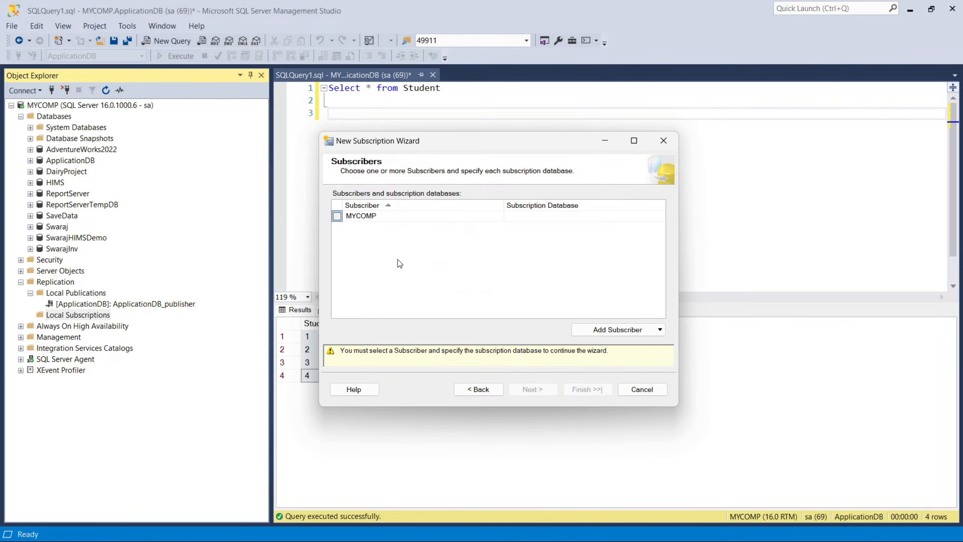
click(338, 217)
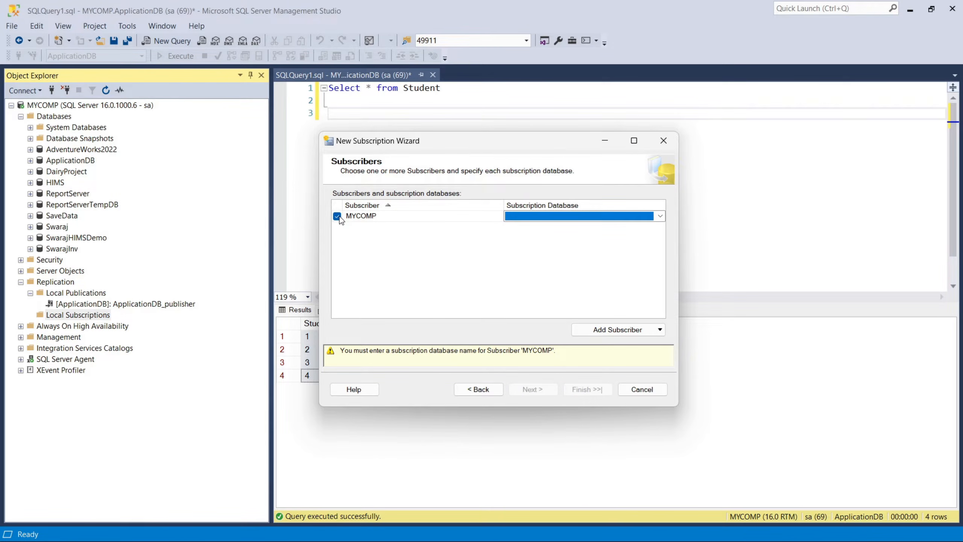
Create a new database named ReplicatedDB as the subscription database for subscriber MYCOMP.
click(662, 216)
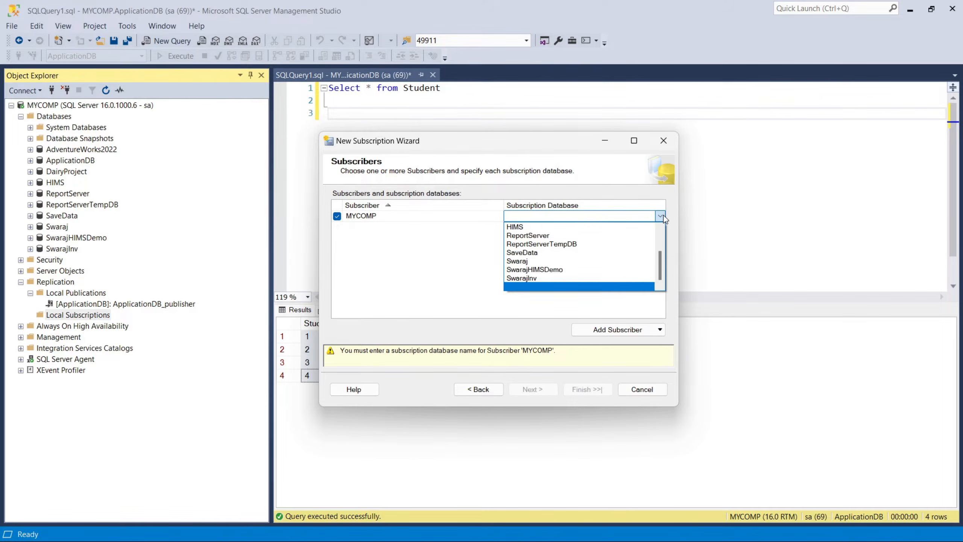
scroll(544, 258, up, 2)
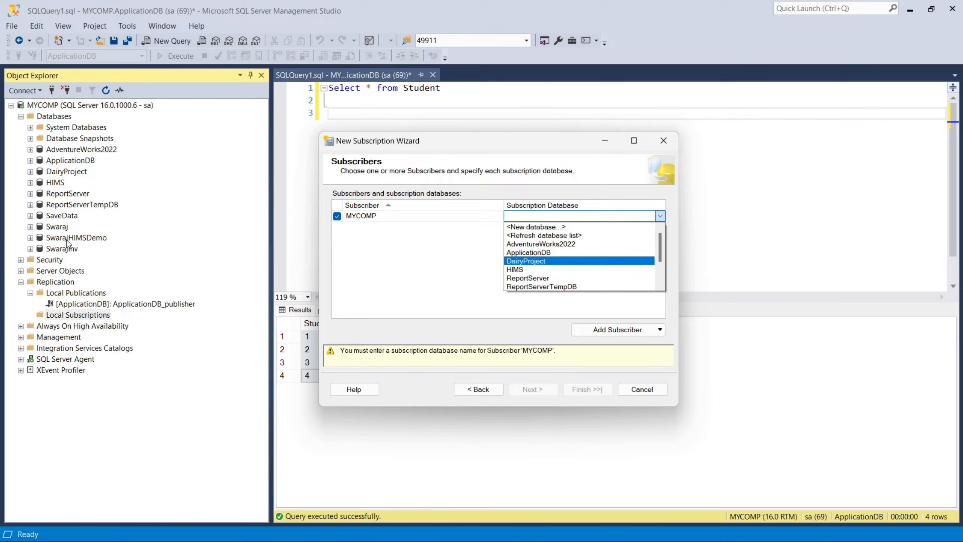
scroll(623, 256, down, 2)
scroll(623, 257, up, 2)
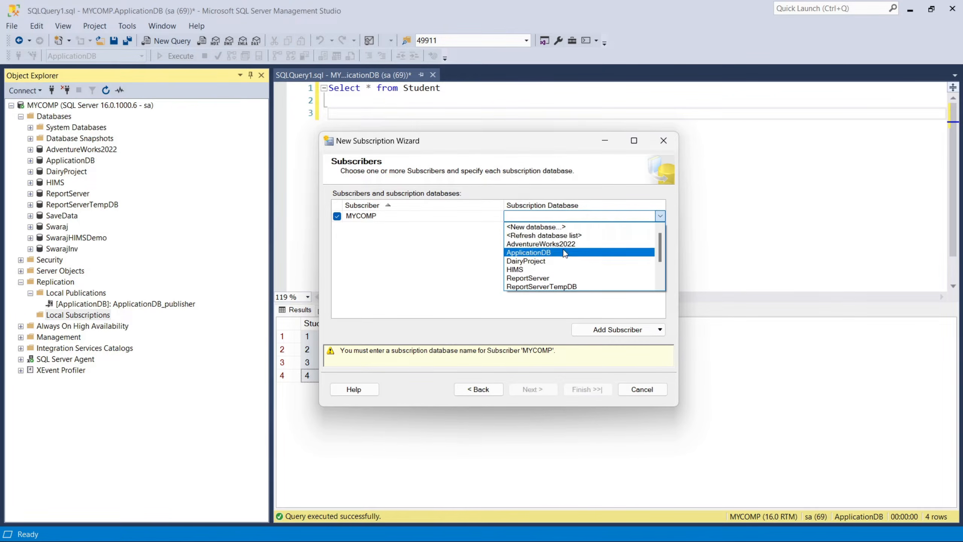
click(523, 227)
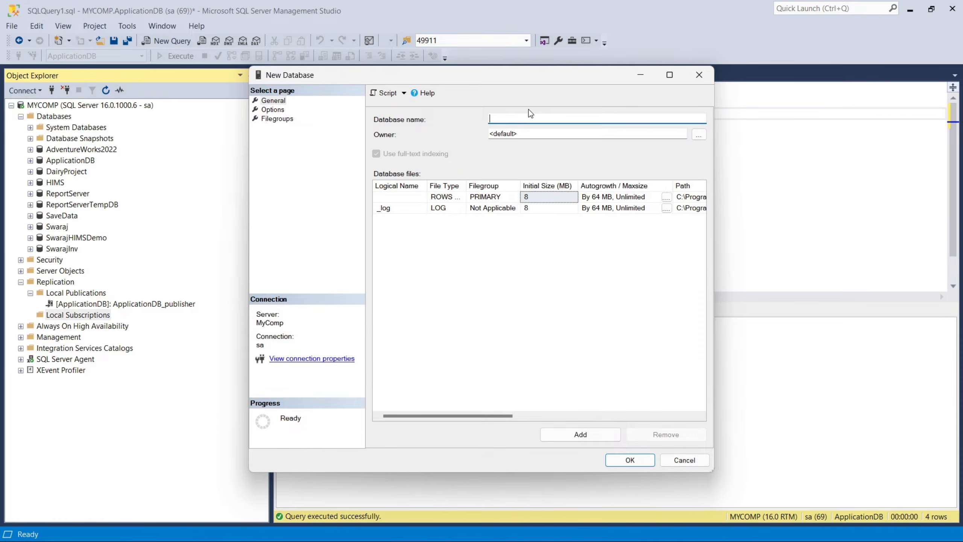
text(ReplicatedDB)
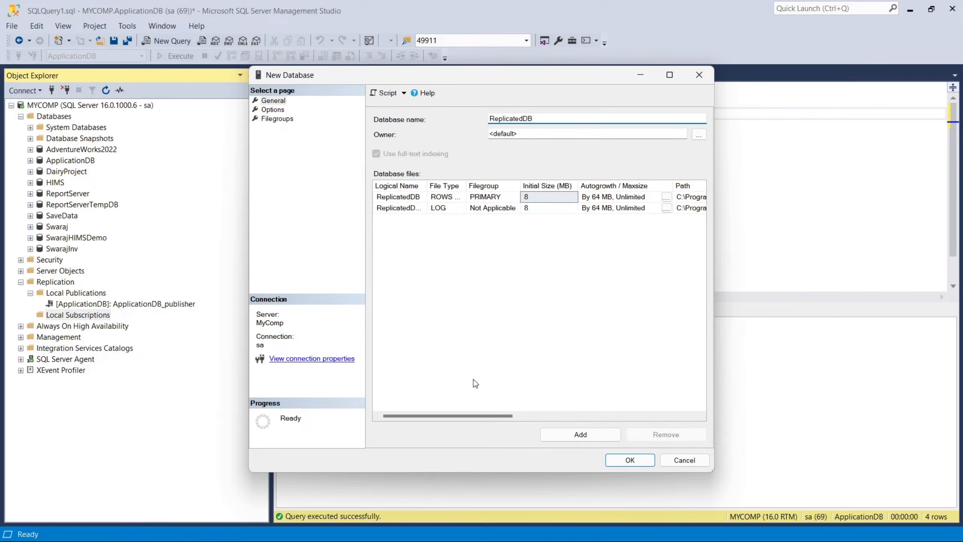
click(631, 460)
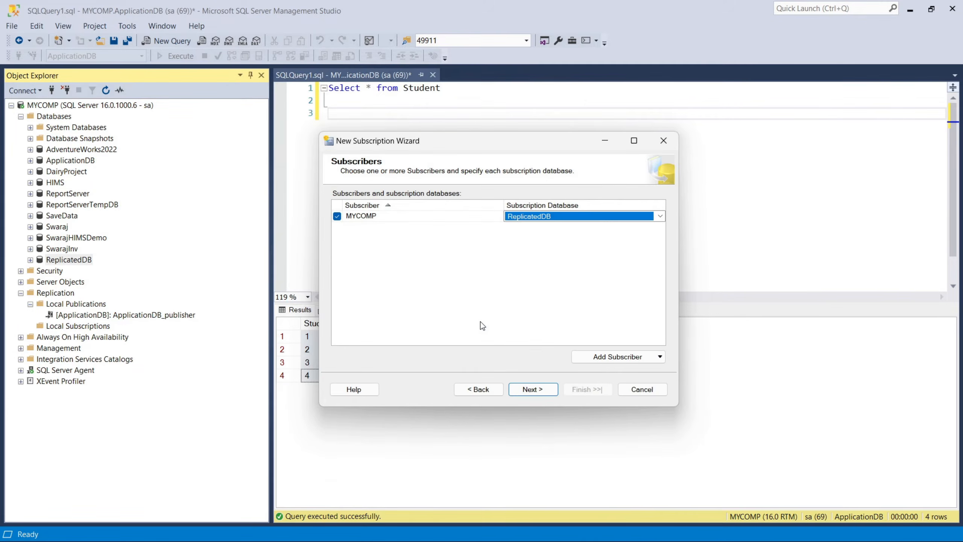
click(608, 363)
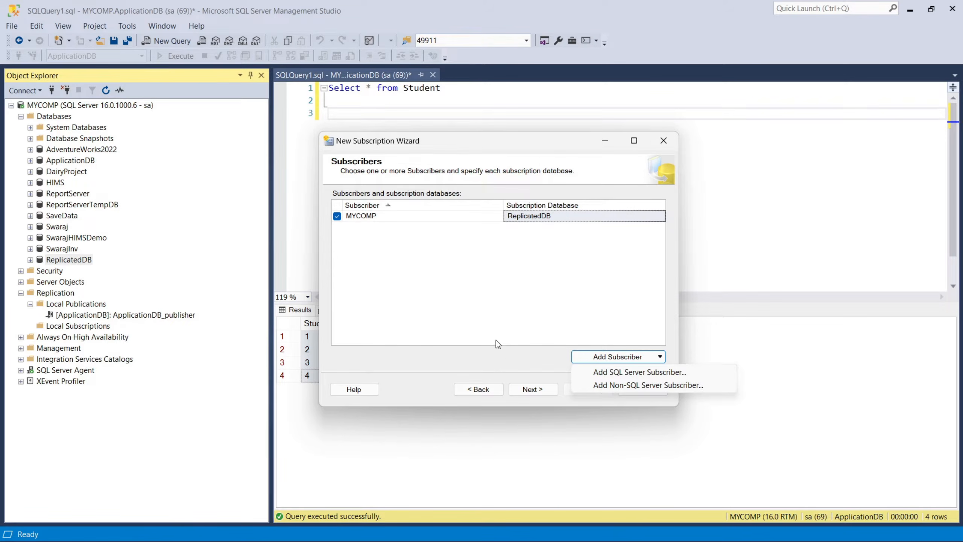
click(490, 329)
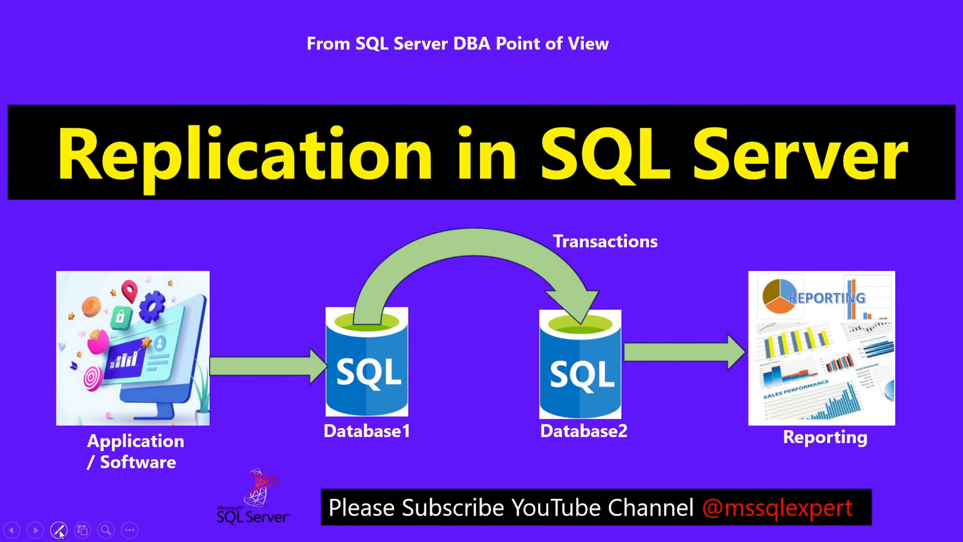
click(58, 530)
click(33, 429)
mouse_move(637, 337)
mouse_down()
mouse_move(516, 330)
mouse_move(626, 353)
mouse_move(607, 315)
mouse_up()
mouse_move(412, 380)
mouse_down()
mouse_move(312, 379)
mouse_move(394, 395)
mouse_up()
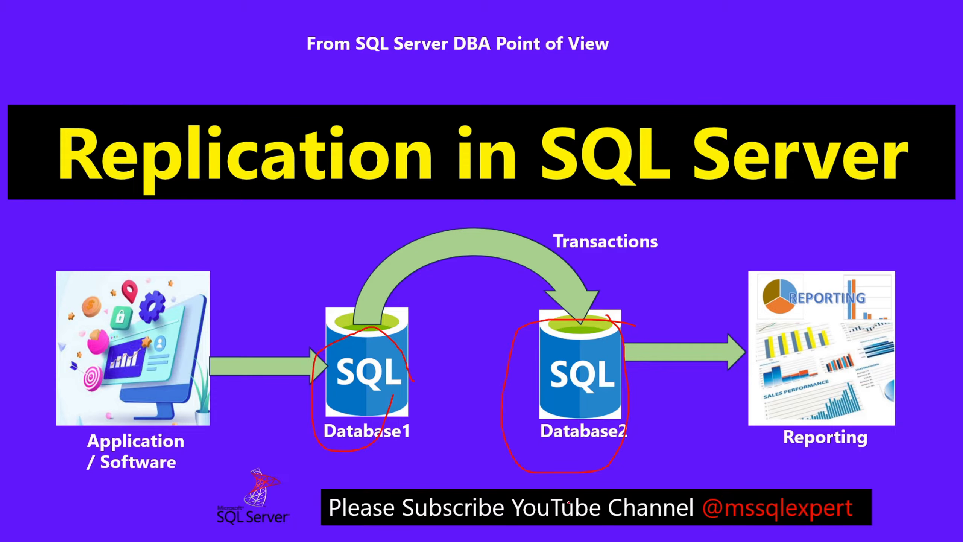
mouse_move(529, 482)
mouse_down()
mouse_move(577, 454)
mouse_move(526, 495)
mouse_up()
drag(653, 468, 655, 480)
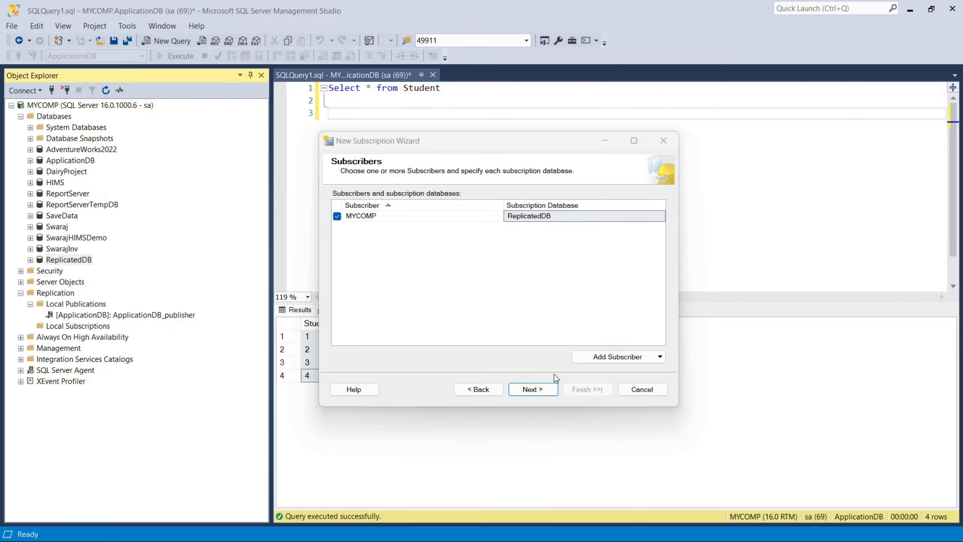
Set the Distribution Agent security to run under the SQL Server Agent service account, impersonating the process account for both connections.
click(535, 390)
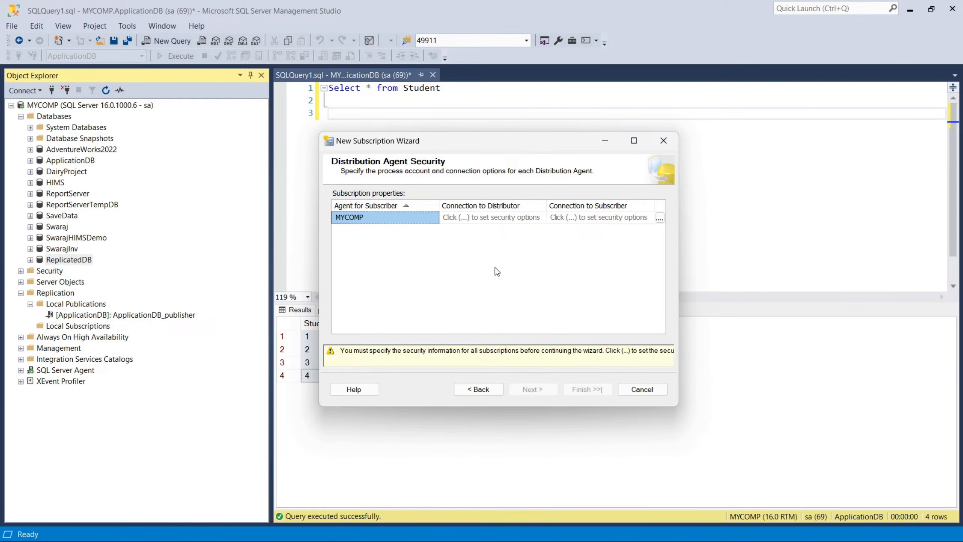
click(660, 218)
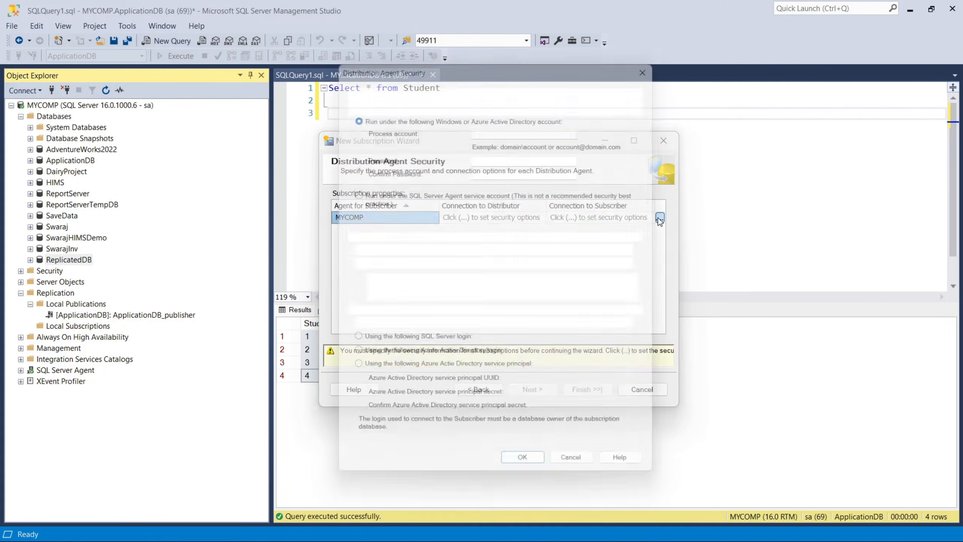
click(355, 194)
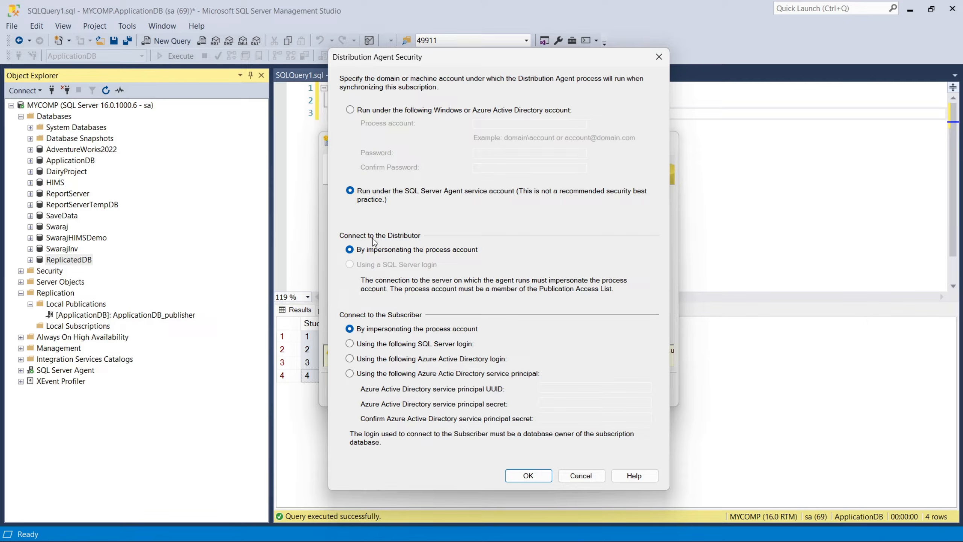
click(533, 477)
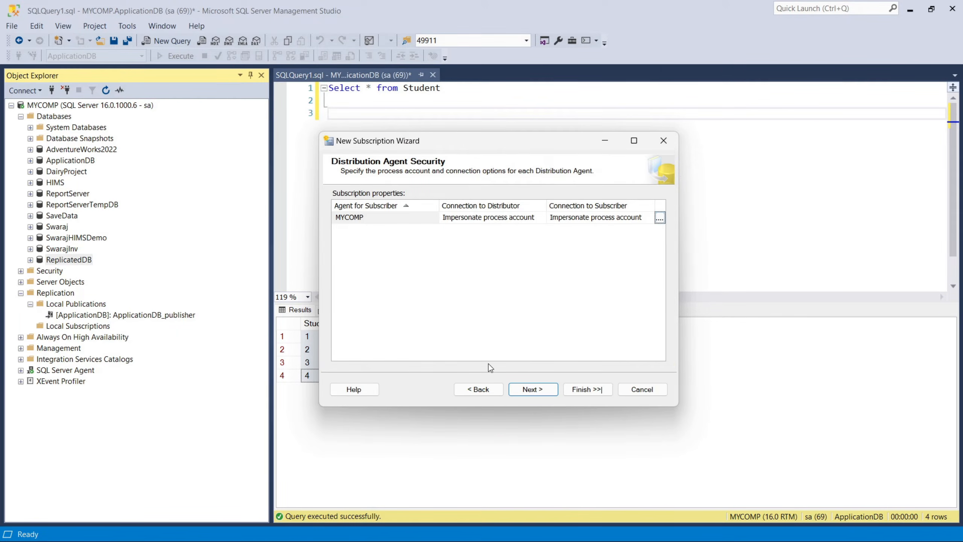
Accept the continuous agent schedule and immediate initialization, create the subscription, and close the wizard.
click(531, 388)
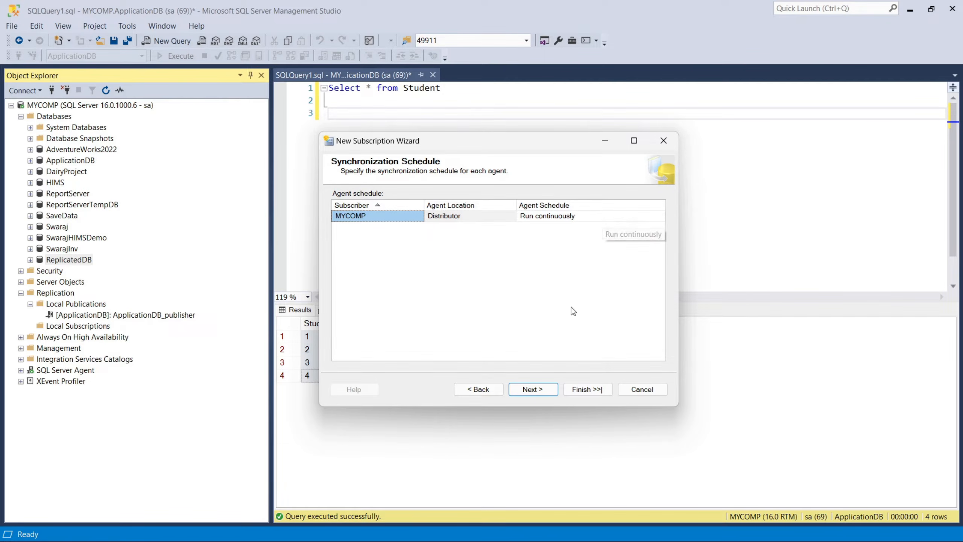
click(540, 389)
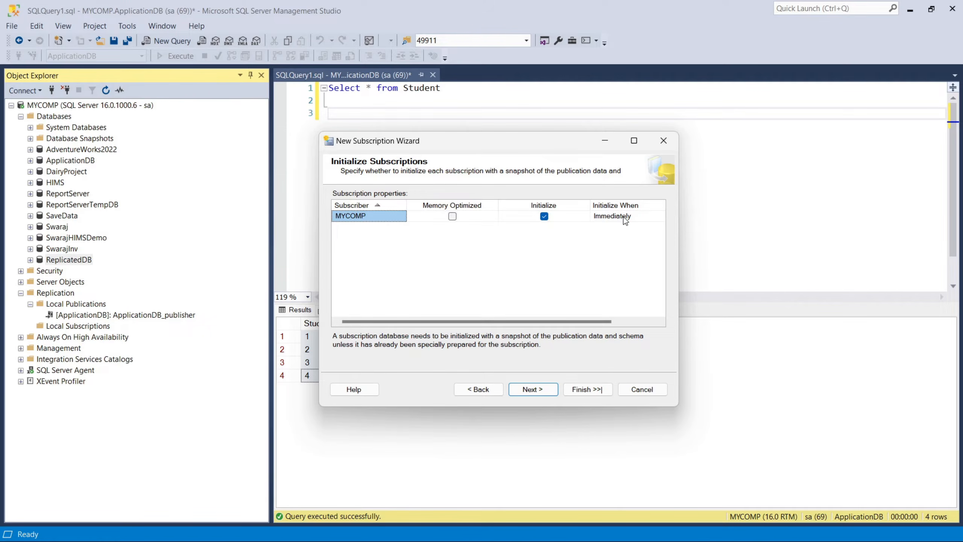
click(538, 389)
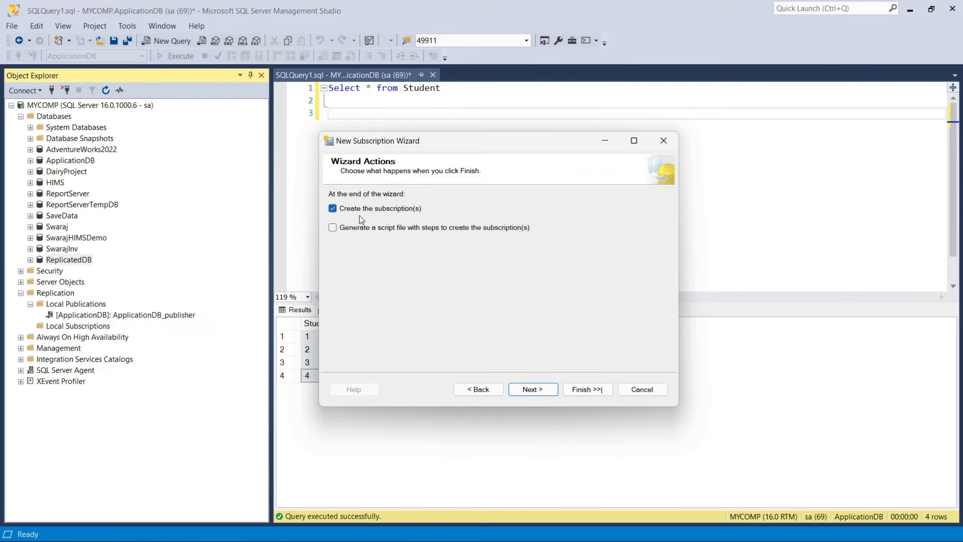
click(529, 391)
click(599, 394)
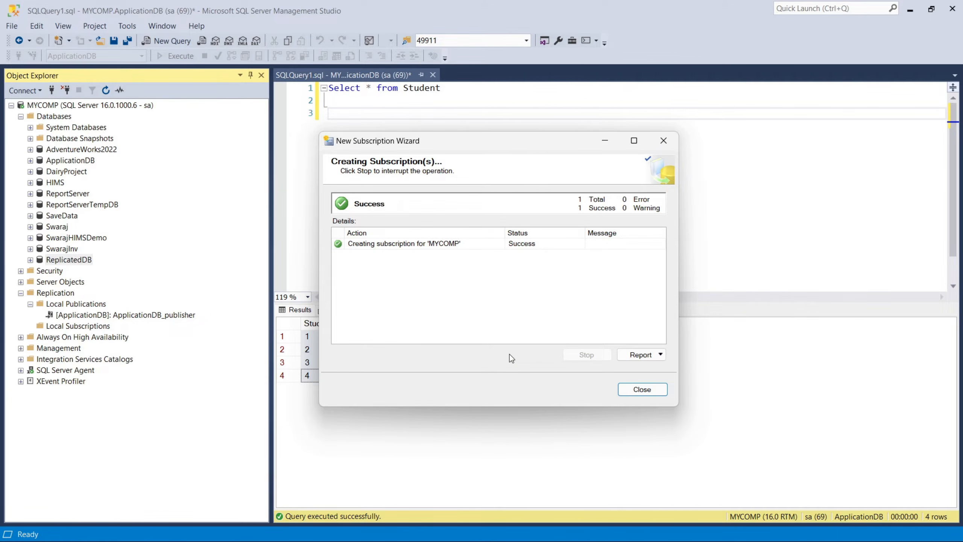
click(641, 389)
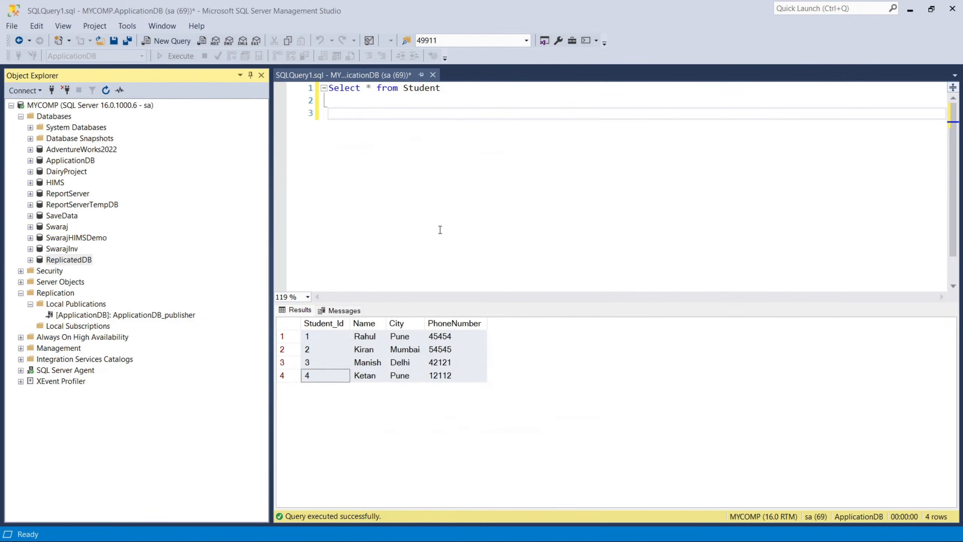
Refresh the Replication folder and check the ReplicatedDB subscription under Local Subscriptions.
right_click(69, 328)
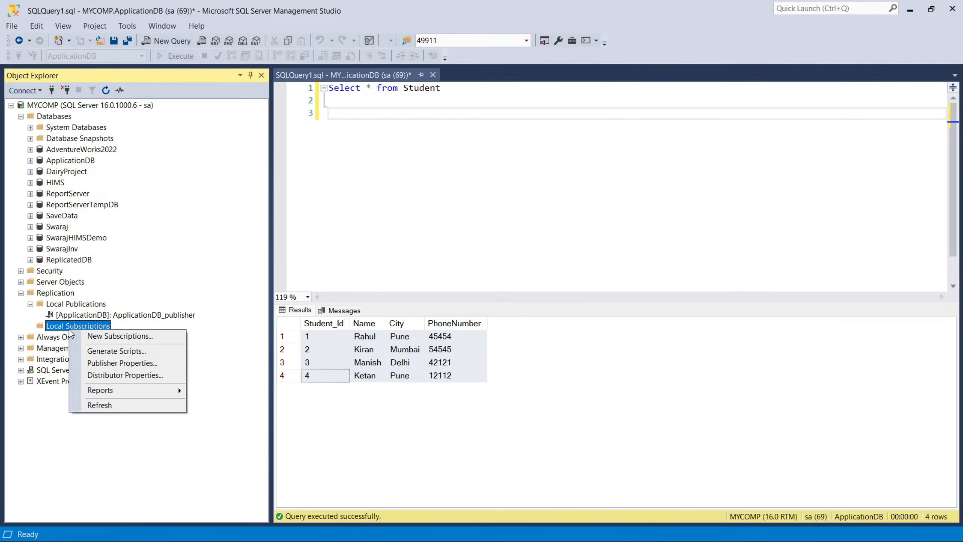
click(95, 405)
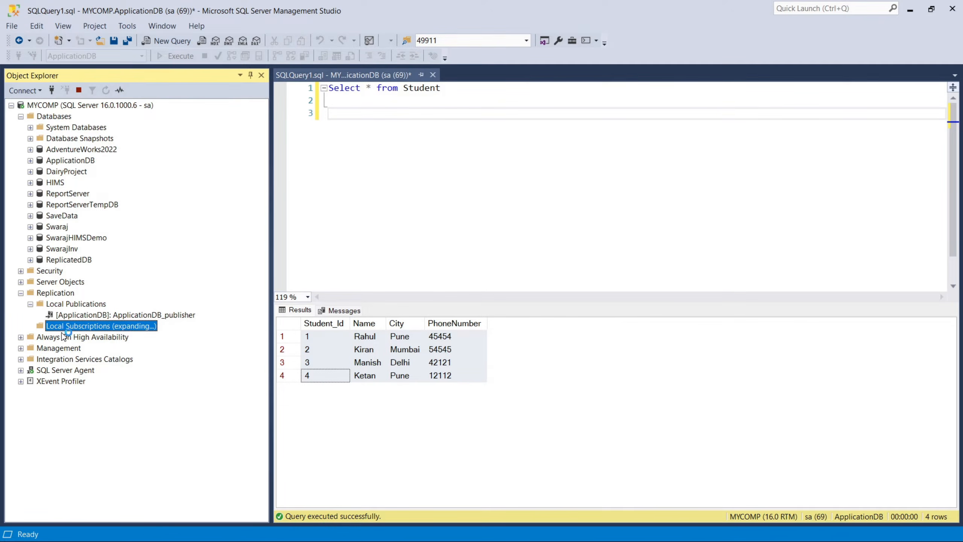
right_click(56, 293)
click(76, 409)
click(30, 304)
click(33, 326)
click(31, 326)
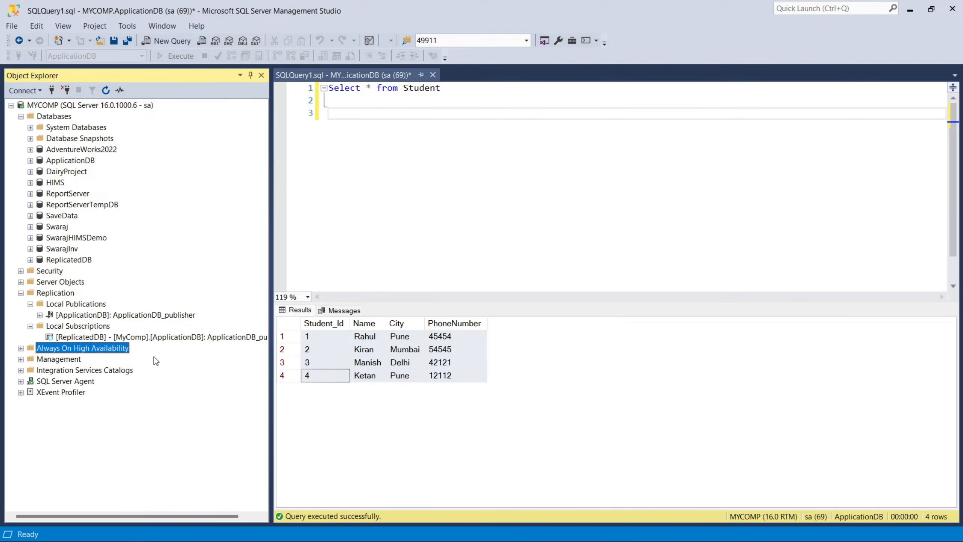
click(154, 335)
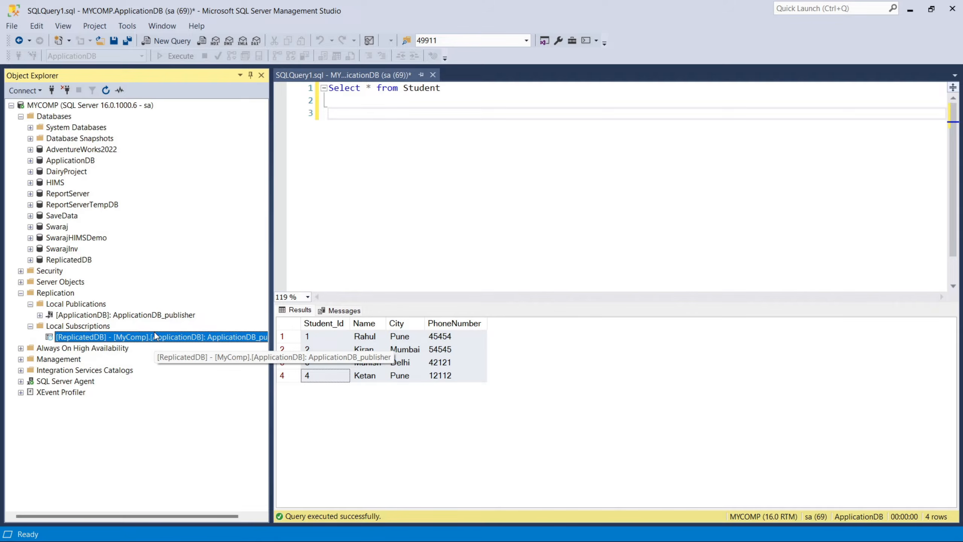
Refresh the SQL Server Agent jobs, check the distribution job for the new subscription, and collapse the agent node.
click(21, 381)
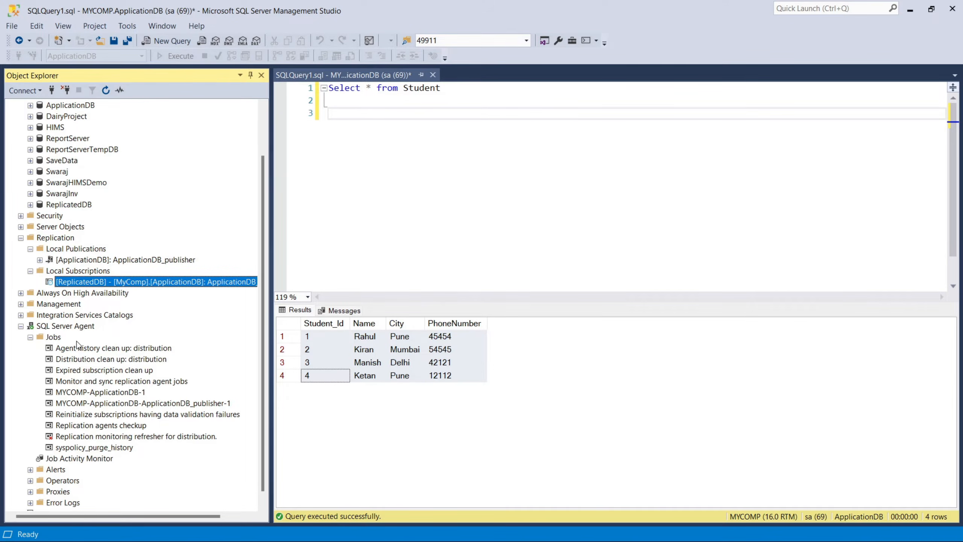
right_click(53, 337)
click(80, 460)
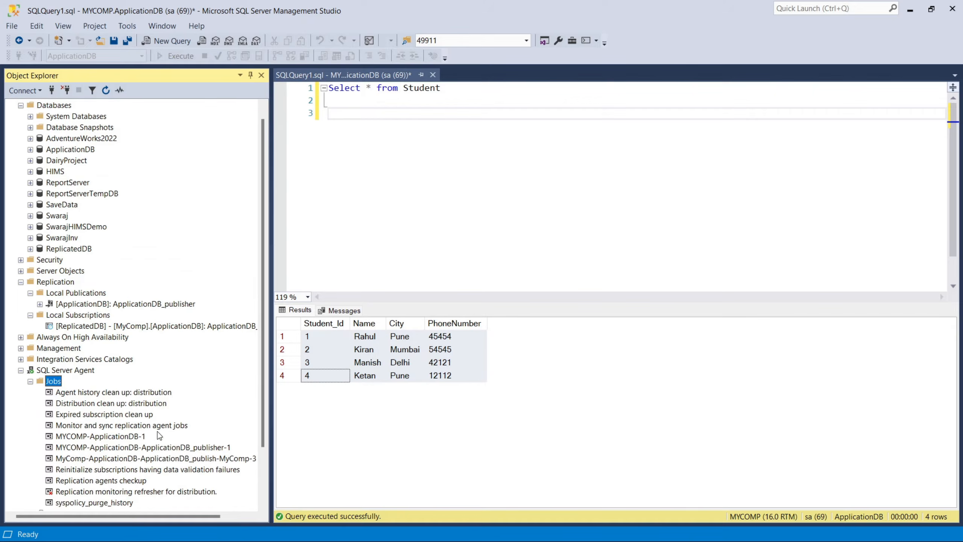
click(162, 458)
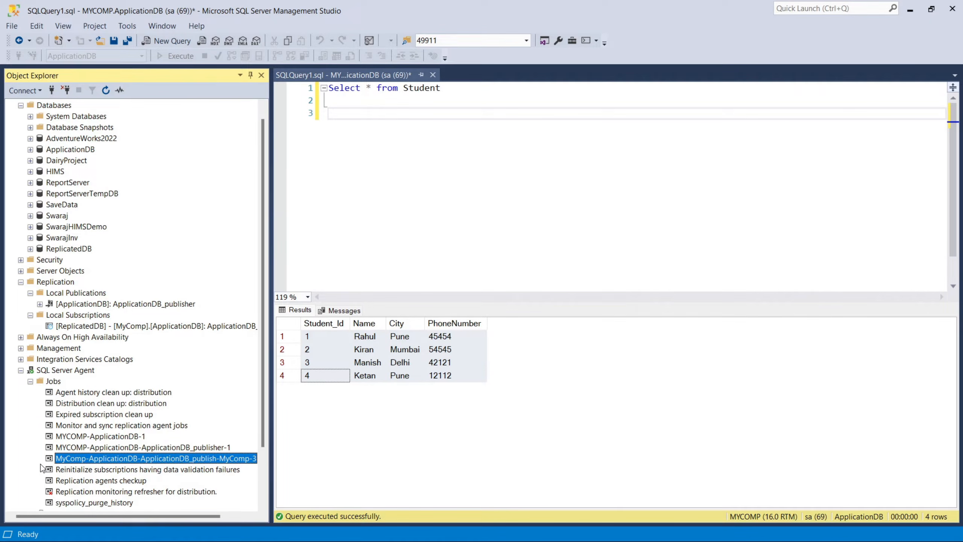
click(21, 370)
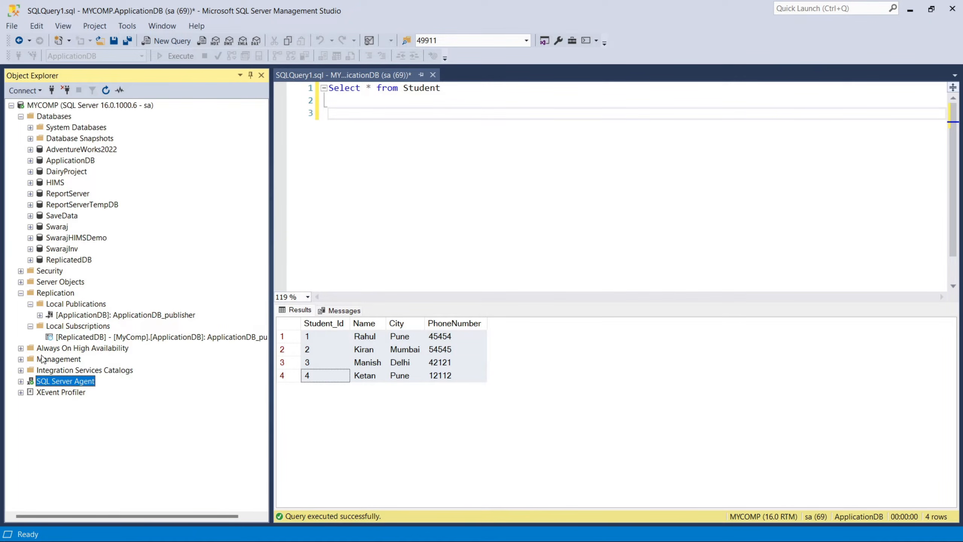
Launch Replication Monitor and check the status of the ReplicatedDB subscription under MYCOMP's ApplicationDB publication.
right_click(57, 295)
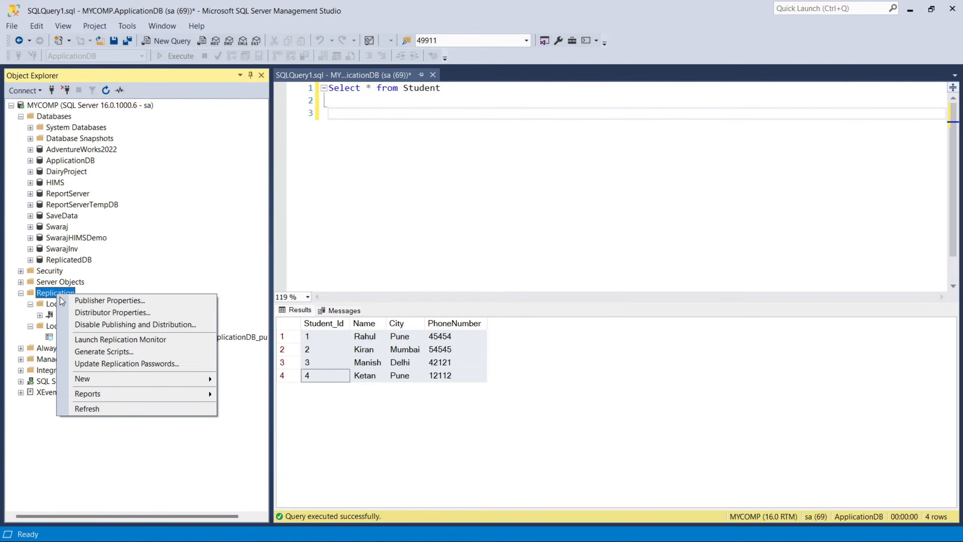
click(98, 340)
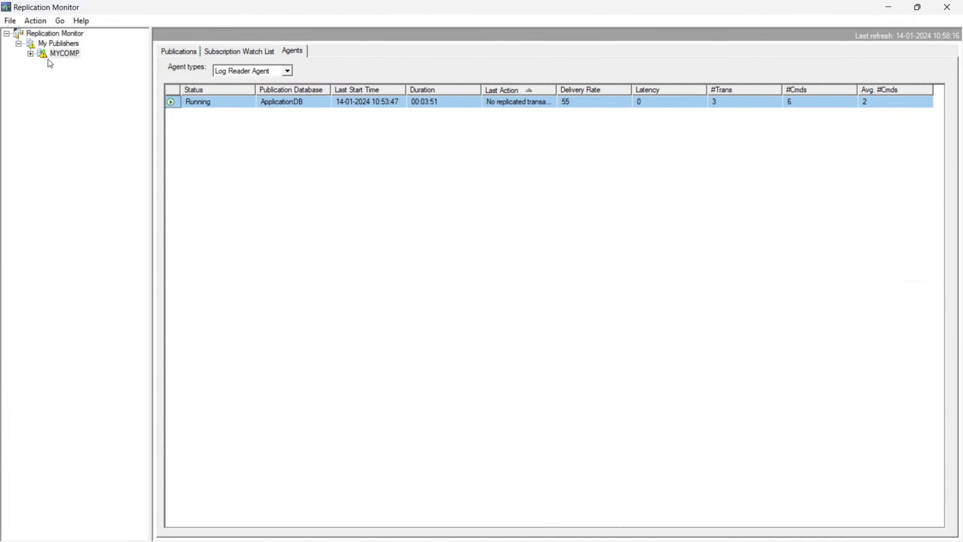
double_click(55, 54)
click(85, 64)
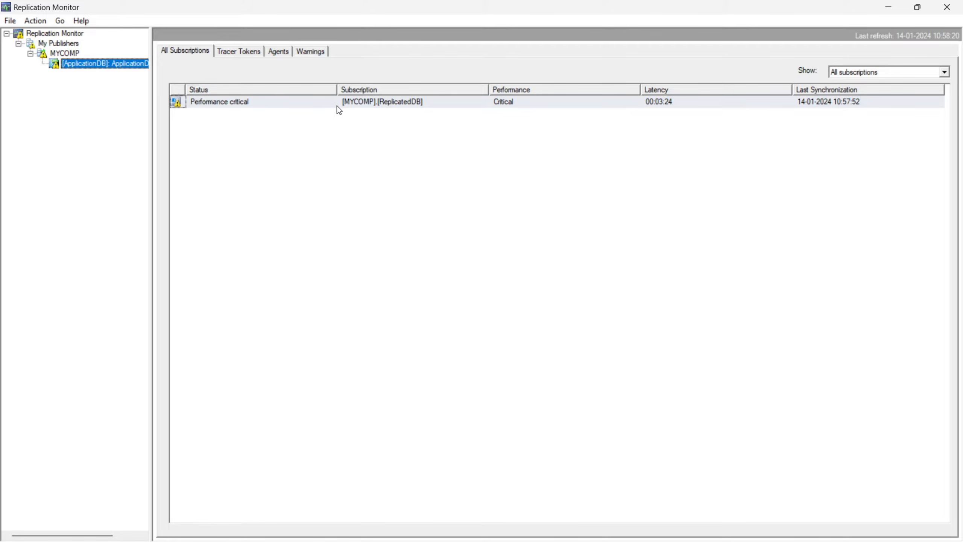
click(338, 106)
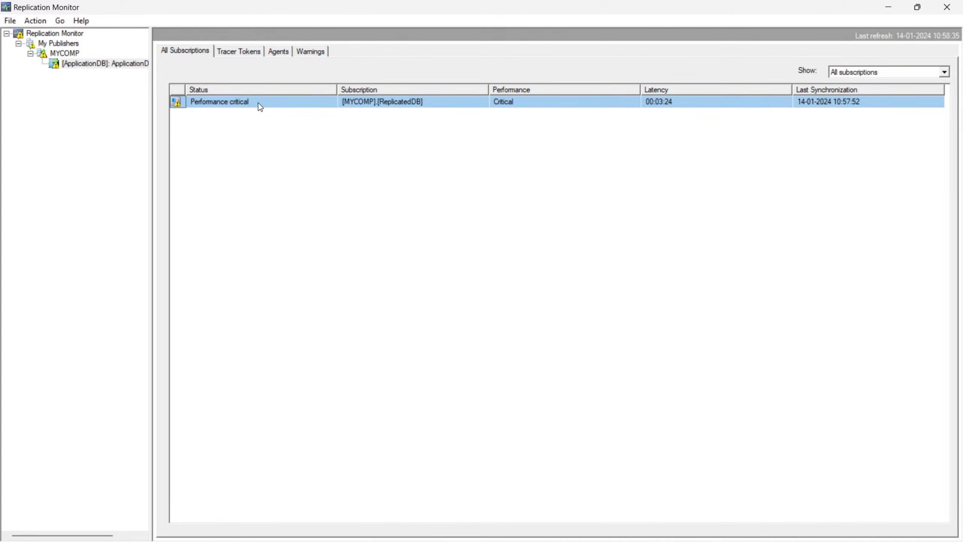
Review the publication's tracer tokens and the status of its Snapshot Agent and Log Reader Agent.
click(238, 53)
click(278, 51)
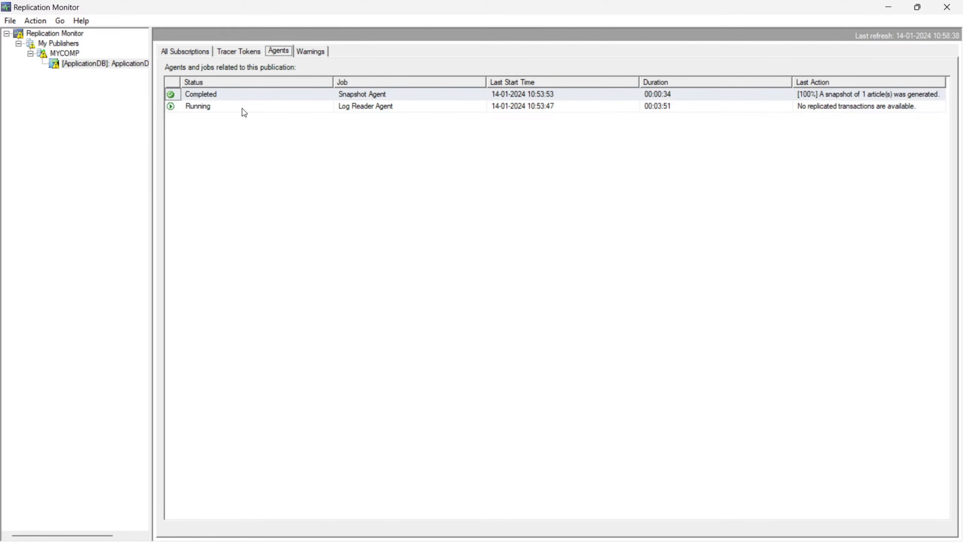
click(243, 109)
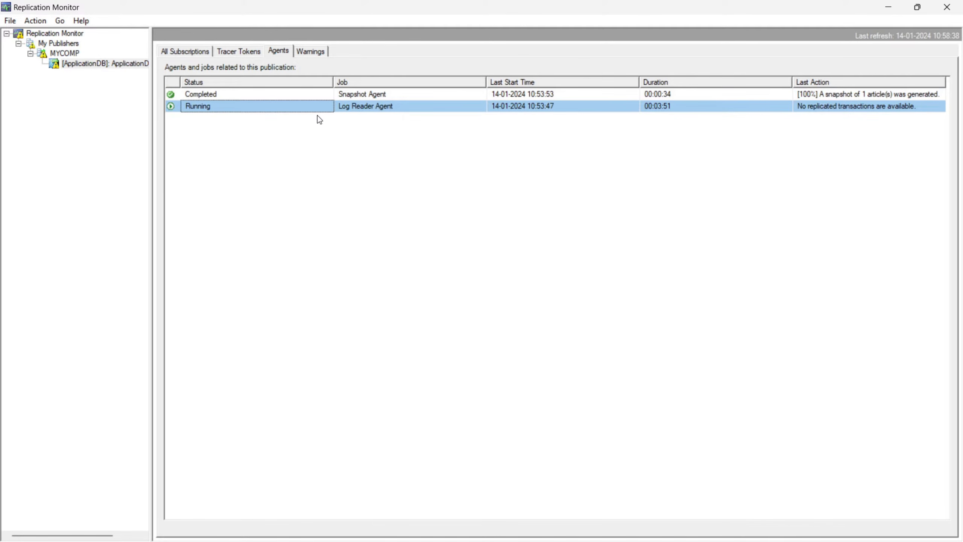
Review the Log Reader Agent's session history for the ApplicationDB publication, close it, and return to the query in SQL Server Management Studio.
key(Up)
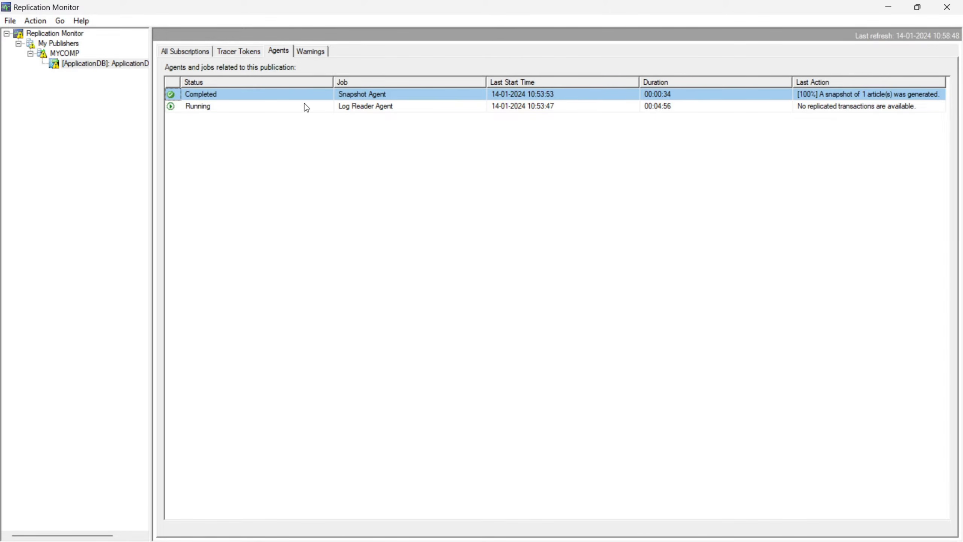
click(305, 106)
click(205, 53)
click(243, 53)
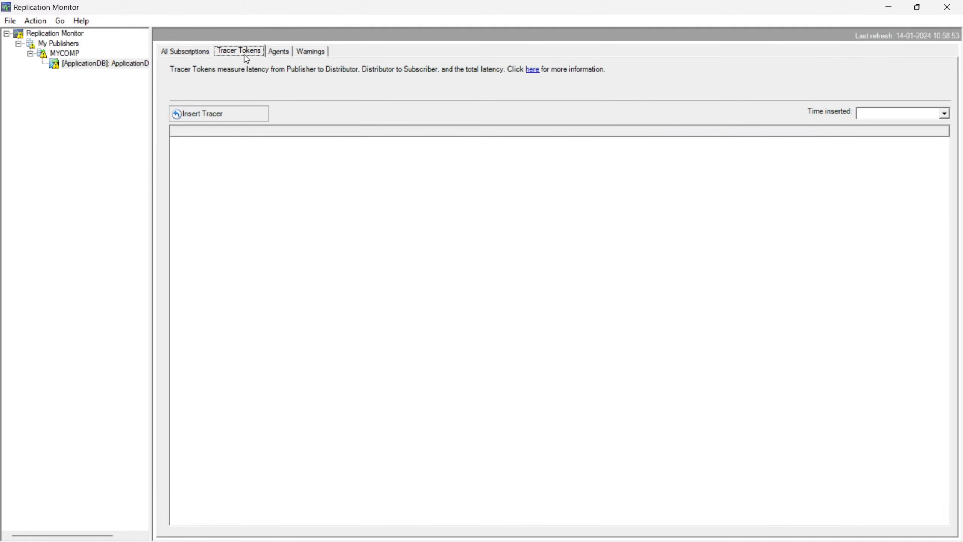
click(279, 51)
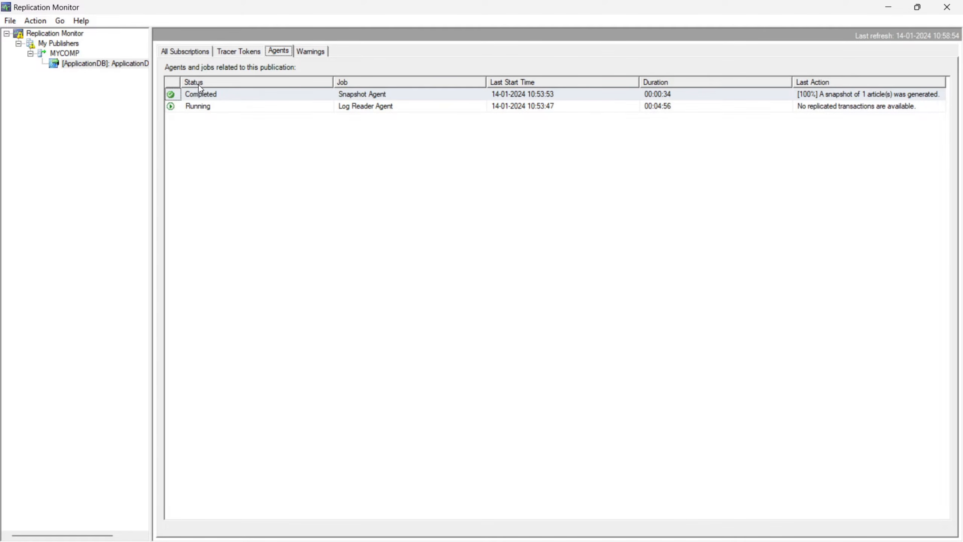
double_click(204, 107)
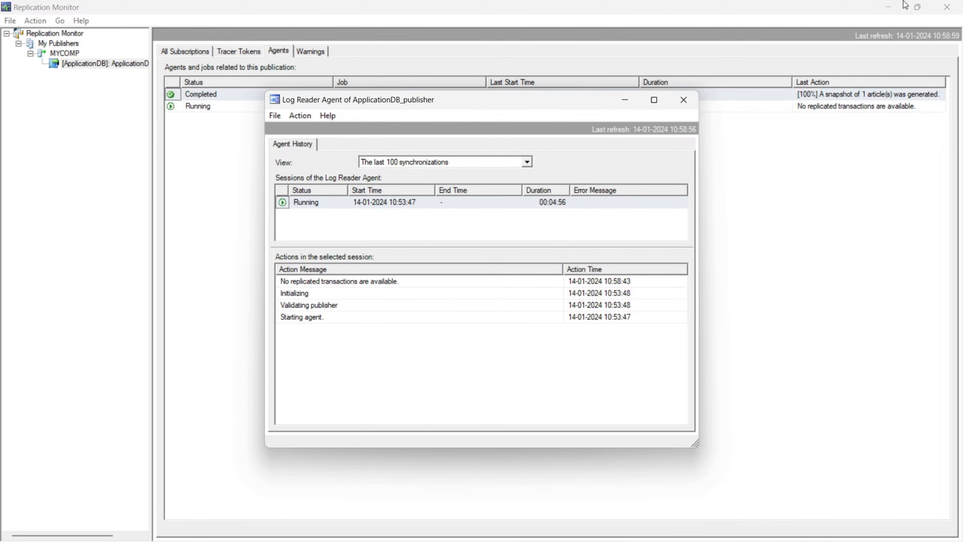
click(883, 11)
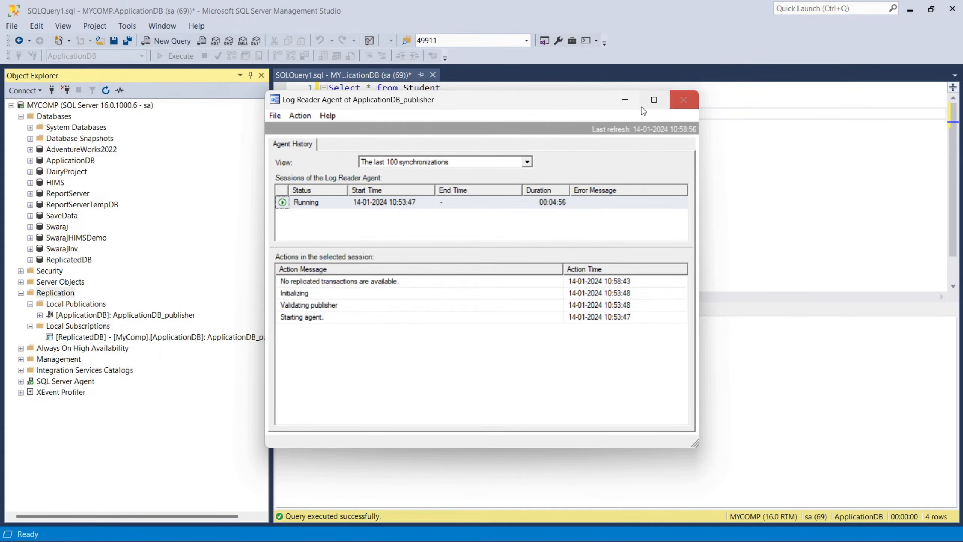
click(683, 100)
click(426, 113)
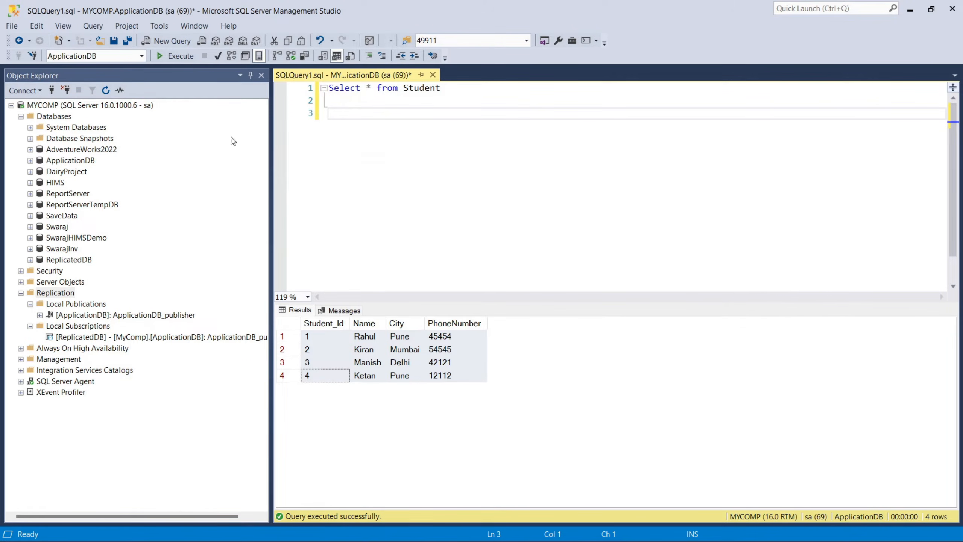
Create a new query on ReplicatedDB, copy in "Select * from Student" from the ApplicationDB query, and execute it.
click(62, 261)
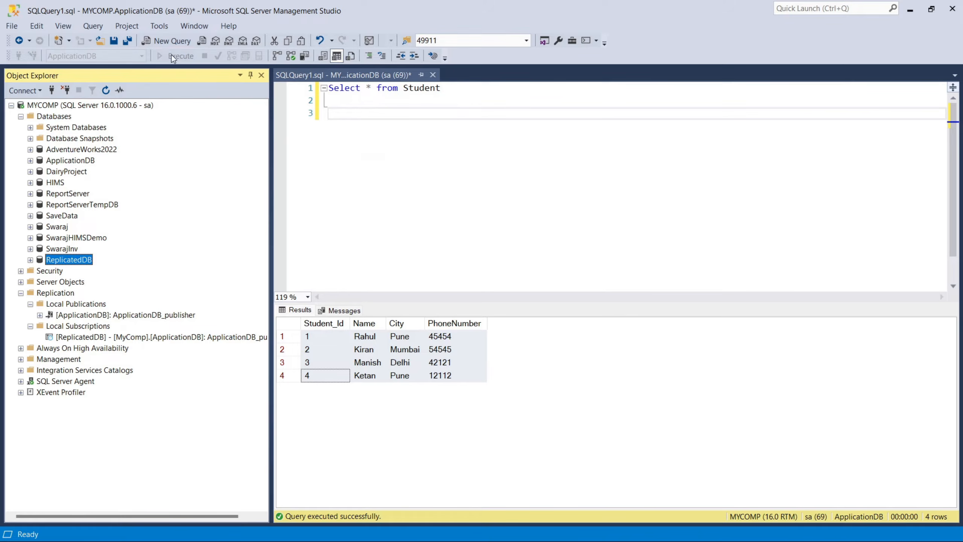
click(167, 42)
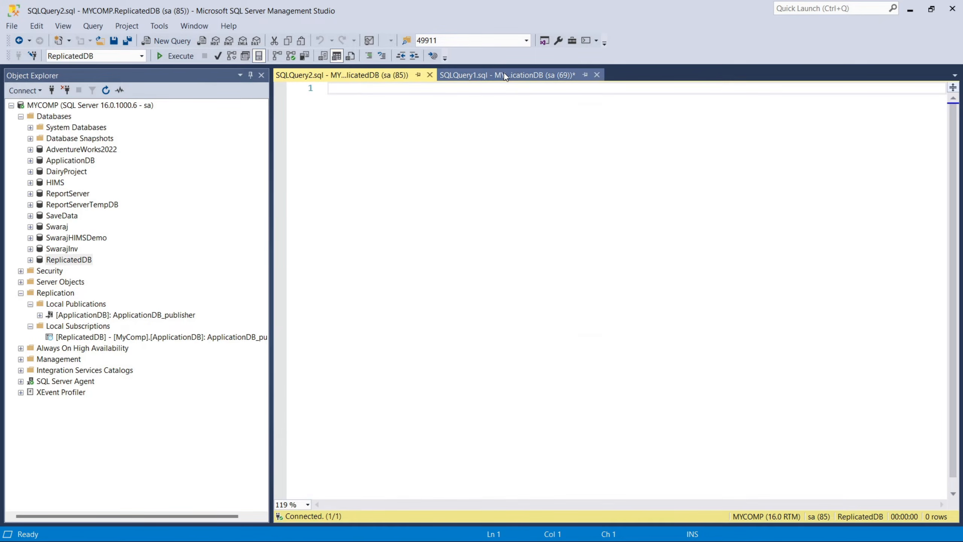
click(504, 75)
drag(441, 88, 329, 88)
key(ctrl+c)
click(341, 75)
key(ctrl+v)
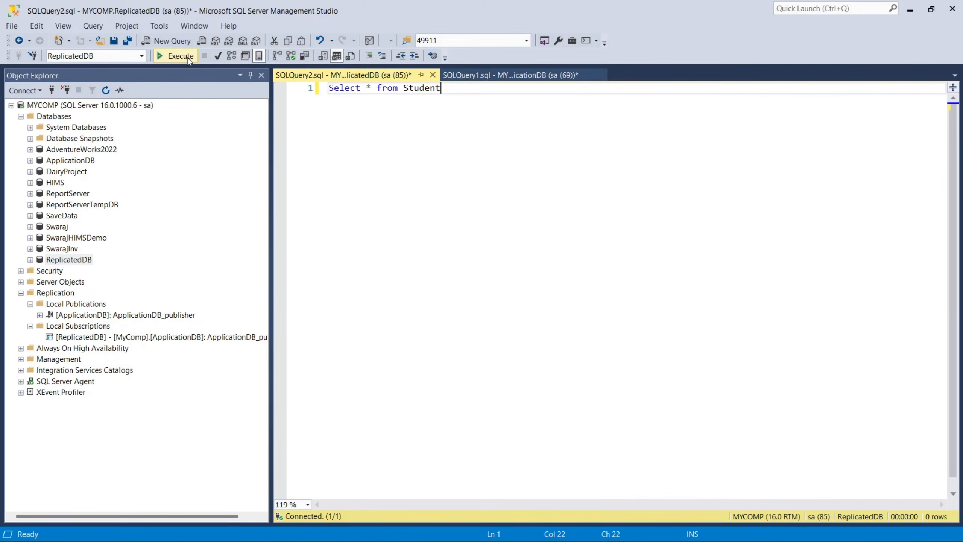
click(188, 57)
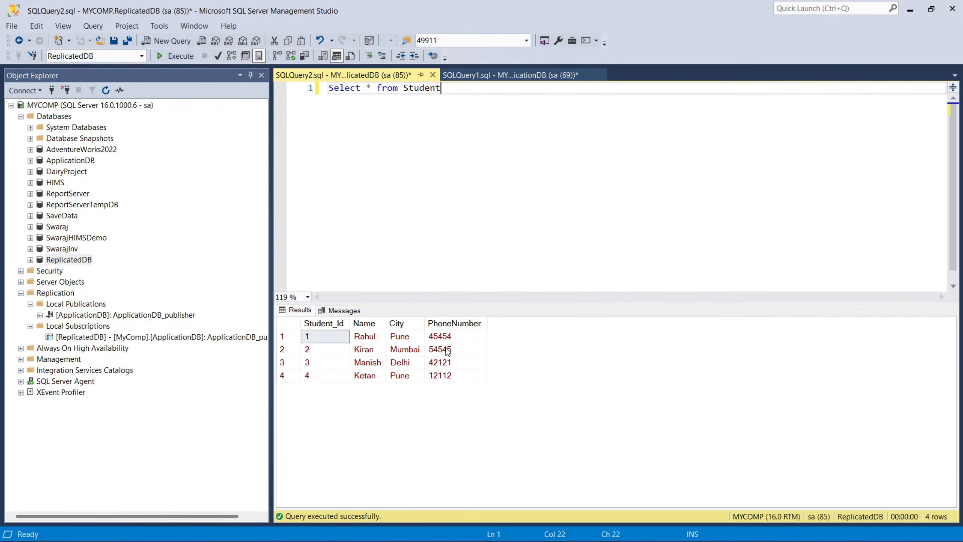
Switch to Chrome's RDBMS blog page, copy the last two Student Insert statements, and paste them below the Select in the ApplicationDB query.
click(476, 72)
click(480, 114)
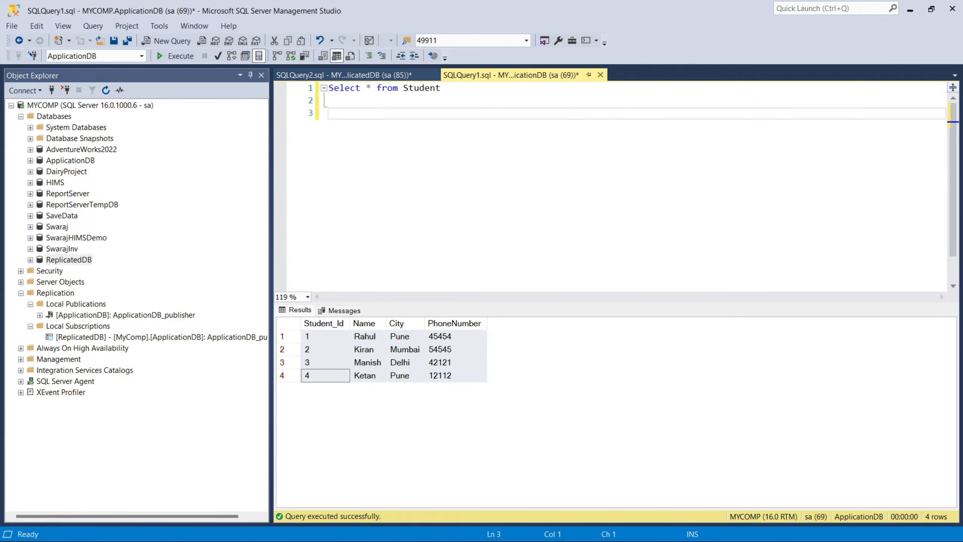
key(alt+Tab)
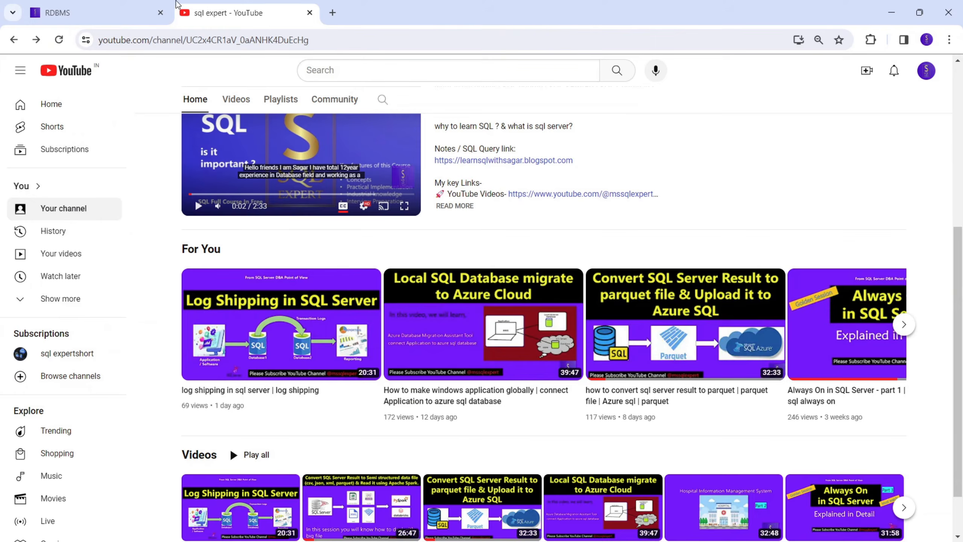
click(78, 15)
drag(443, 347, 83, 330)
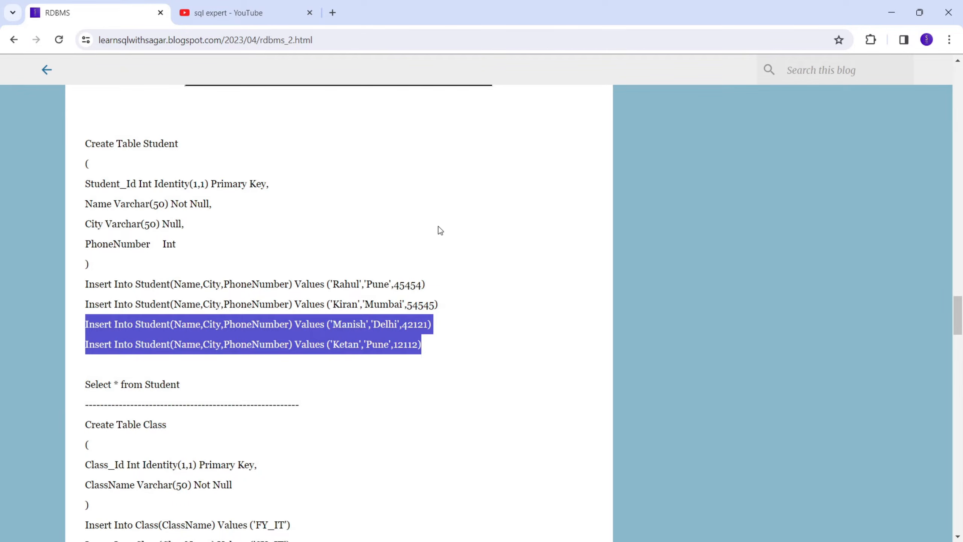
scroll(112, 172, up, 20)
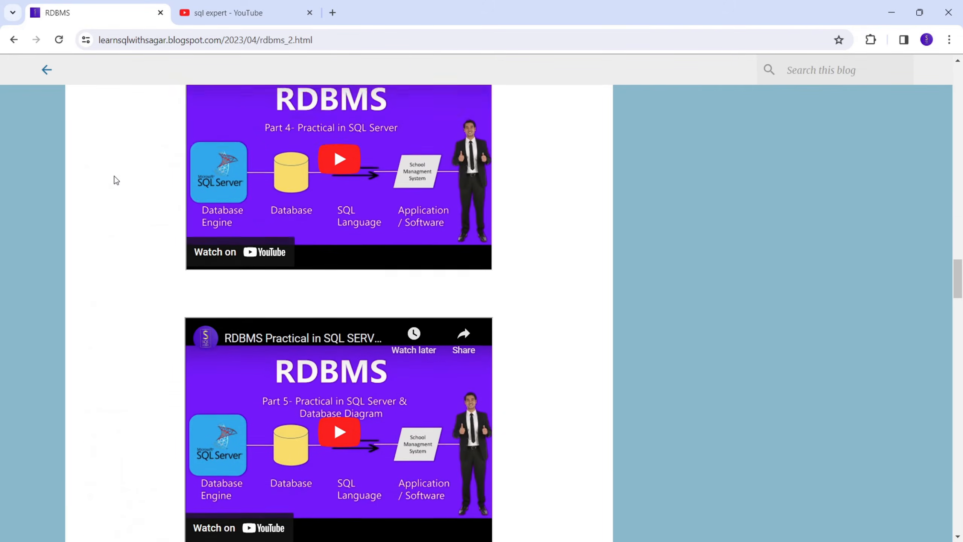
scroll(116, 181, down, 20)
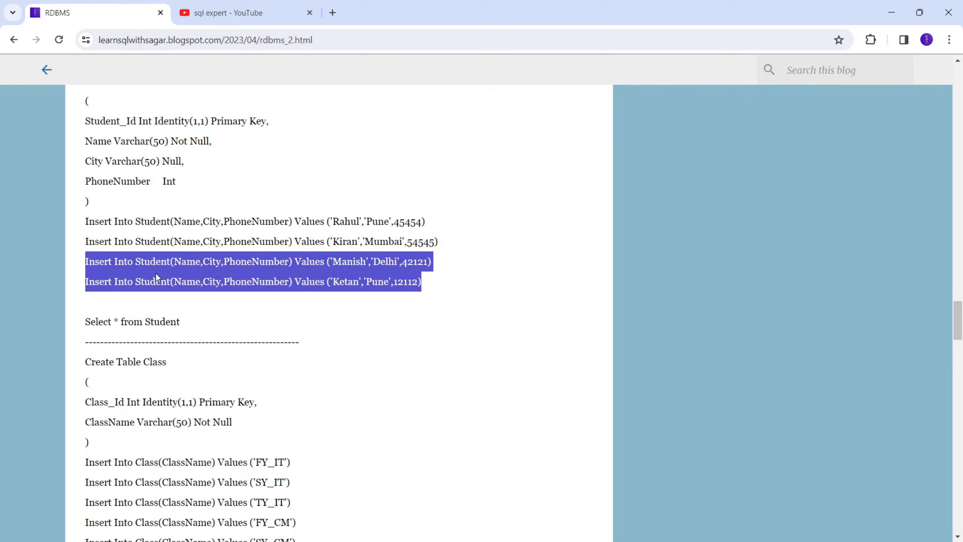
click(902, 12)
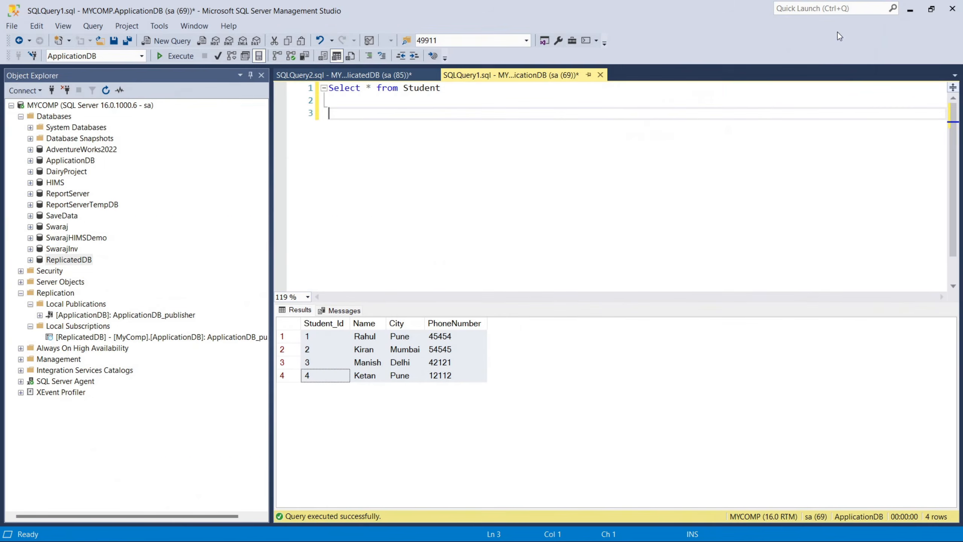
key(ctrl+v)
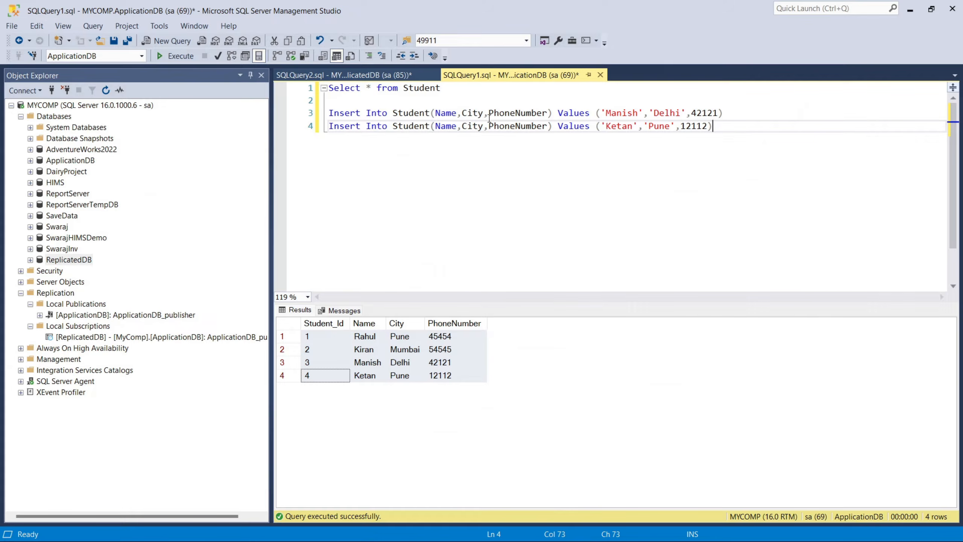
Replace the student names in the two pasted Insert statements with new ones and execute only those two statements.
double_click(614, 116)
text(ram)
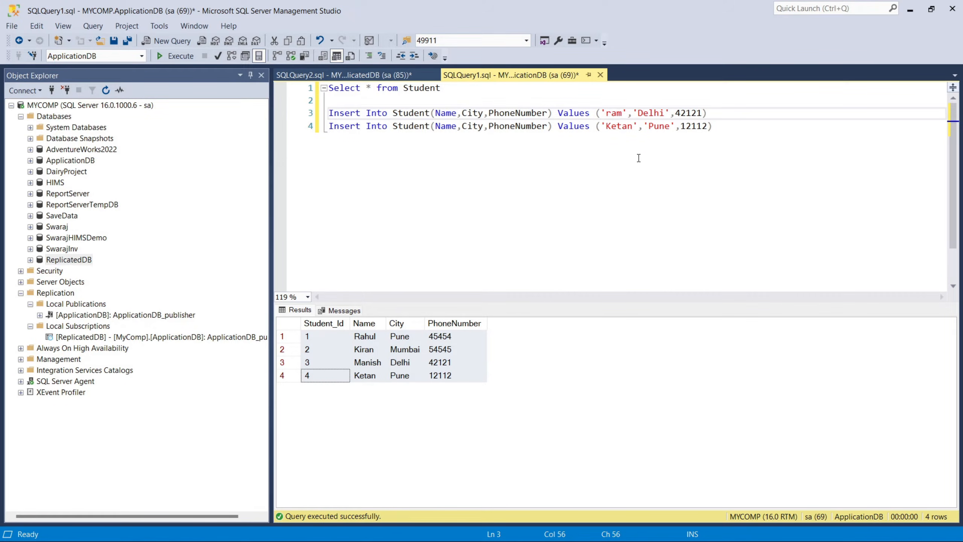
double_click(619, 127)
text(shyam)
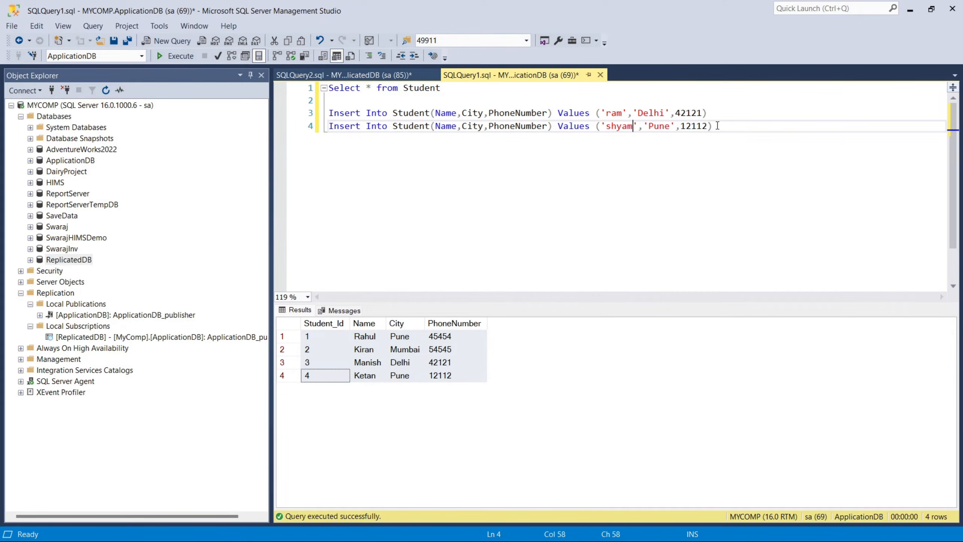
drag(714, 126, 329, 113)
click(179, 56)
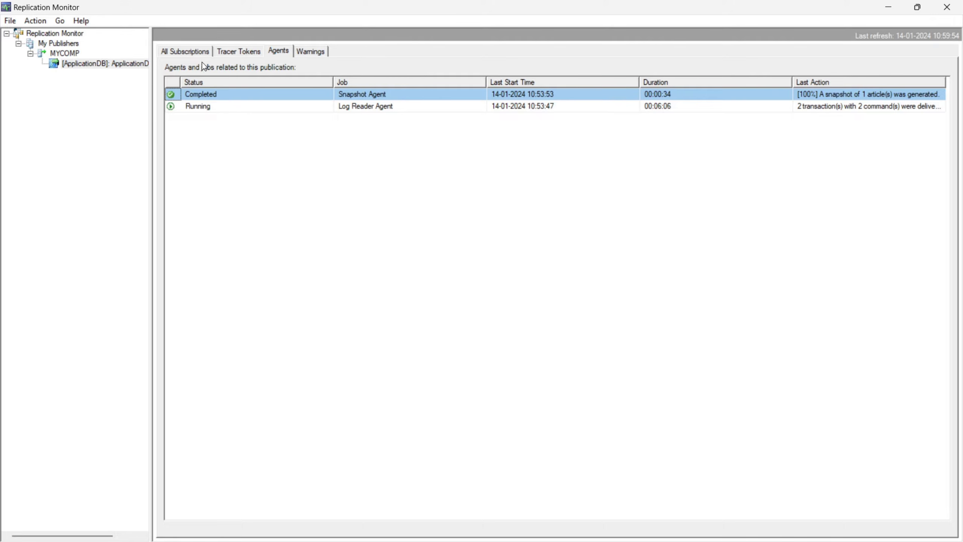
Switch to Replication Monitor and review the ReplicatedDB subscription's Distributor To Subscriber and Publisher To Distributor history.
click(194, 53)
click(94, 64)
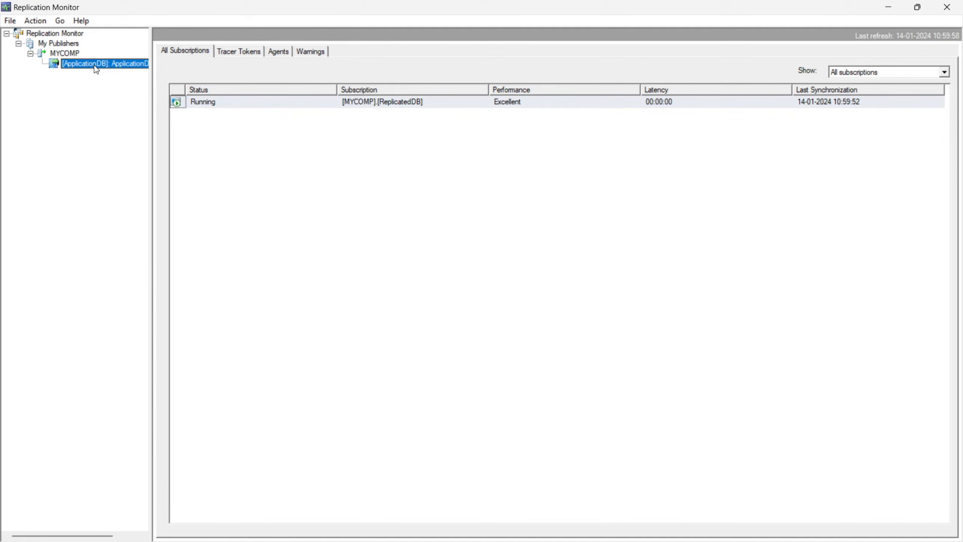
double_click(230, 107)
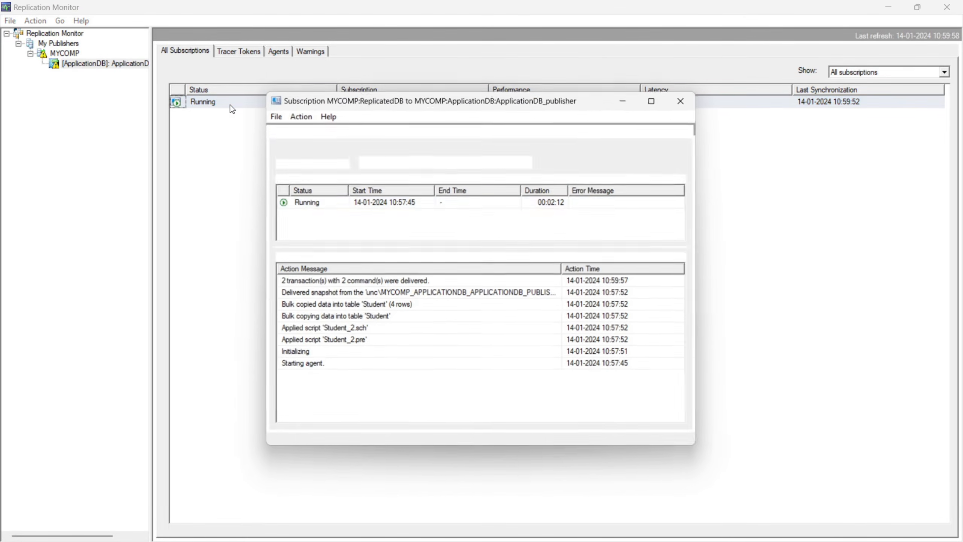
click(301, 285)
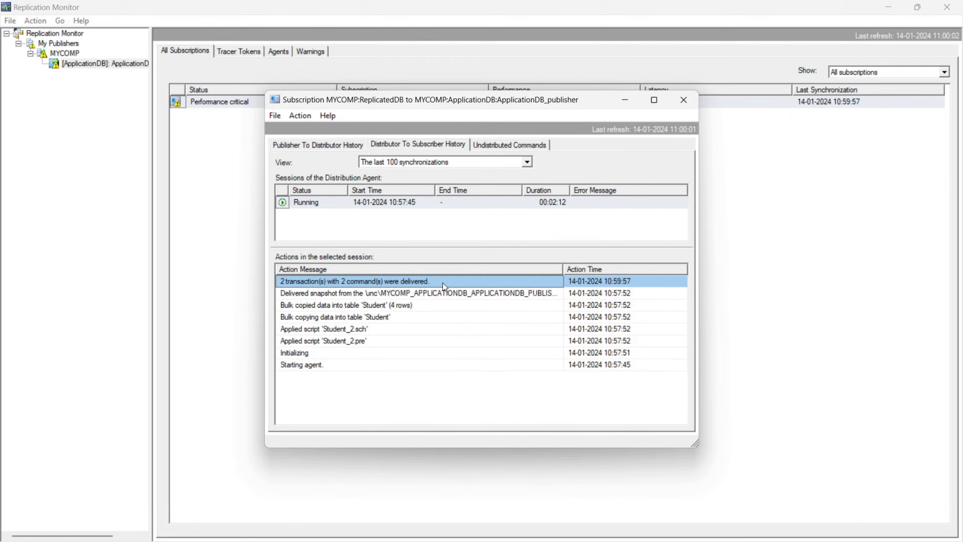
click(282, 147)
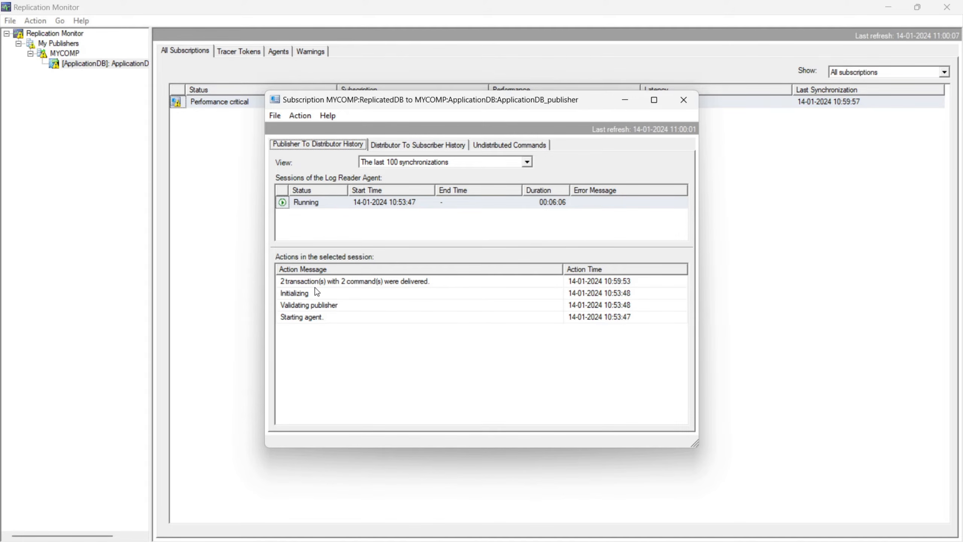
click(408, 149)
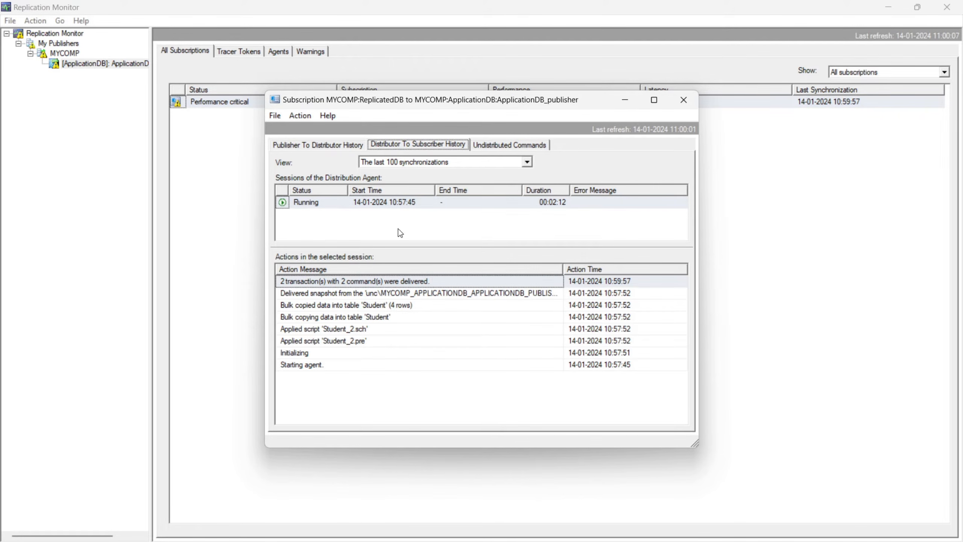
Check the subscription's undistributed commands and their estimated apply time, minimize Replication Monitor, and close the subscription details.
click(494, 147)
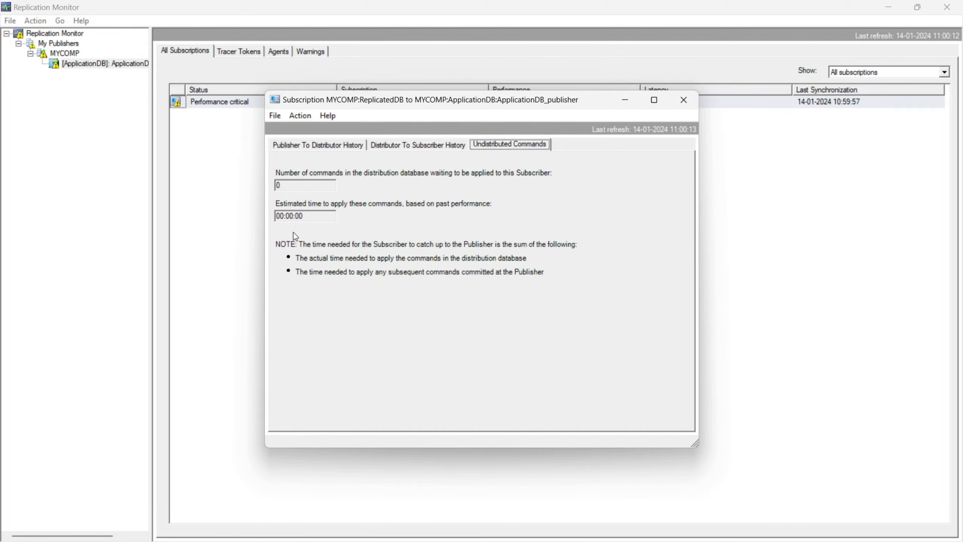
double_click(311, 212)
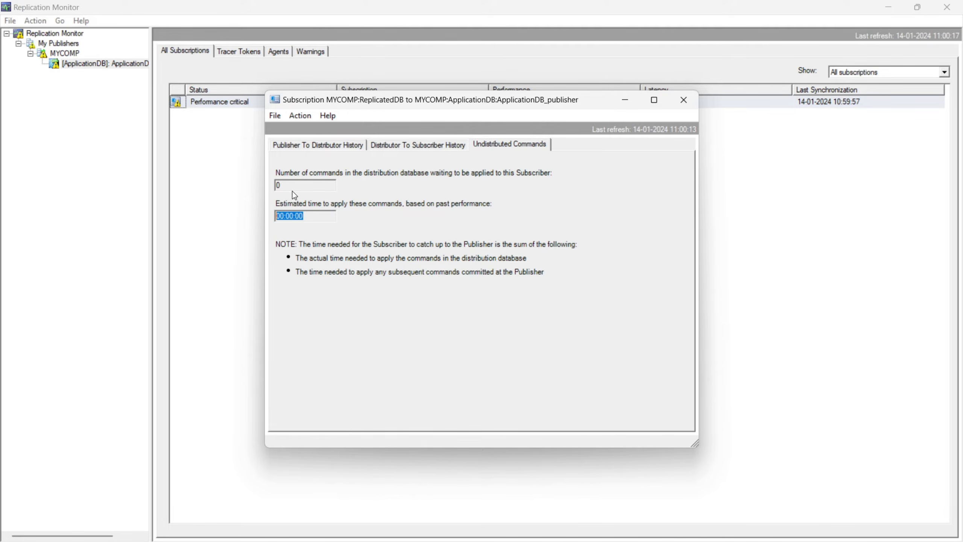
double_click(290, 185)
drag(310, 216, 254, 217)
drag(424, 108, 434, 159)
click(888, 6)
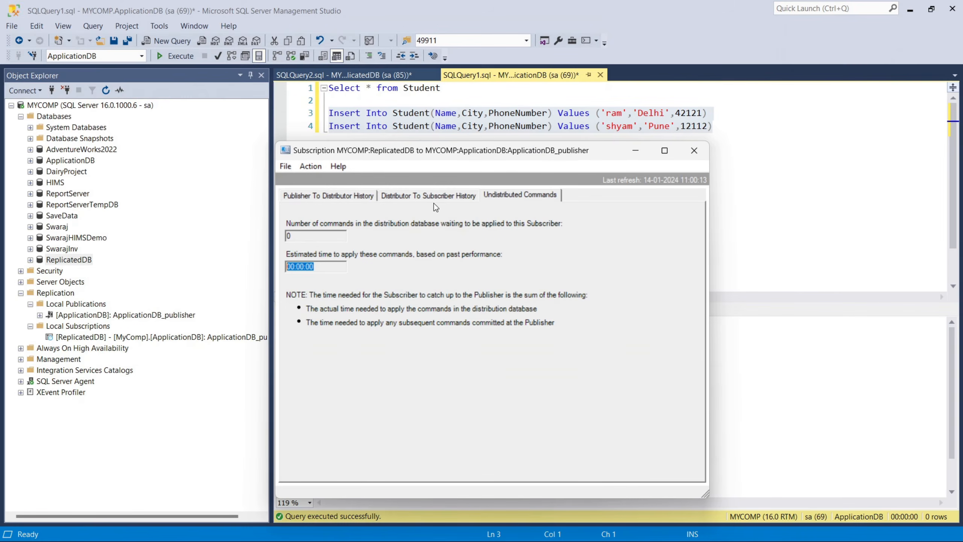
click(694, 150)
Rerun the Student query on ReplicatedDB and check the results for the two newly inserted students.
click(458, 126)
click(362, 76)
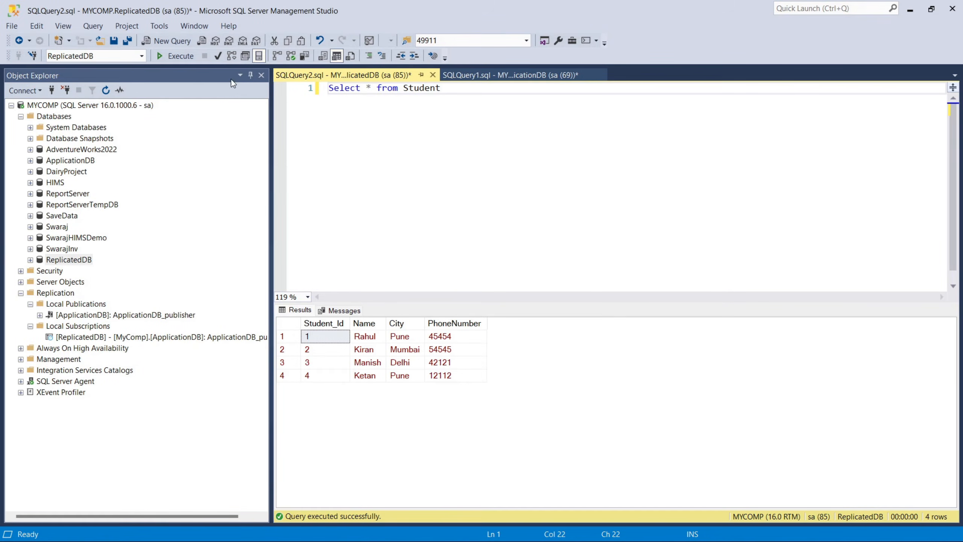
click(178, 56)
drag(311, 388, 457, 404)
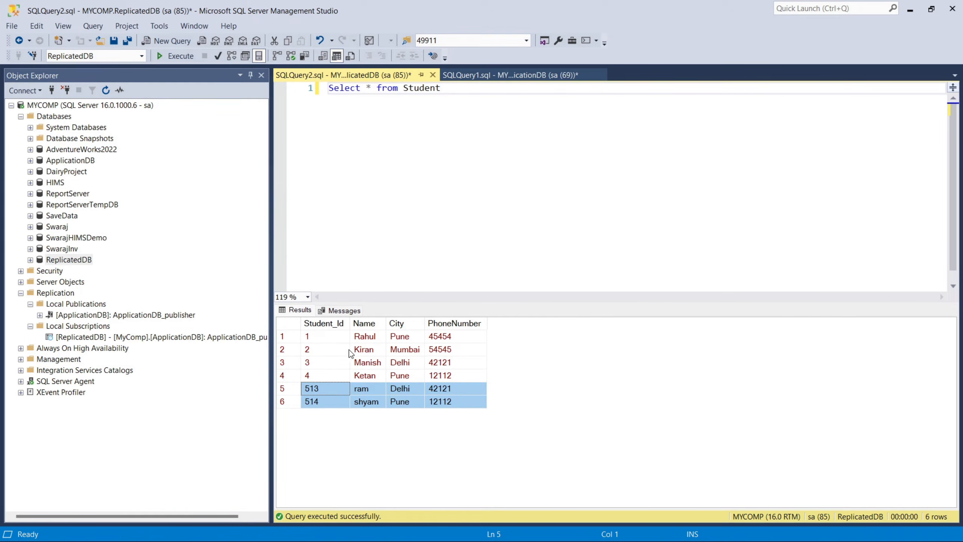
Duplicate the second Insert statement a few lines lower in the ApplicationDB query and change the copy's name value to 'Replicated'.
click(510, 75)
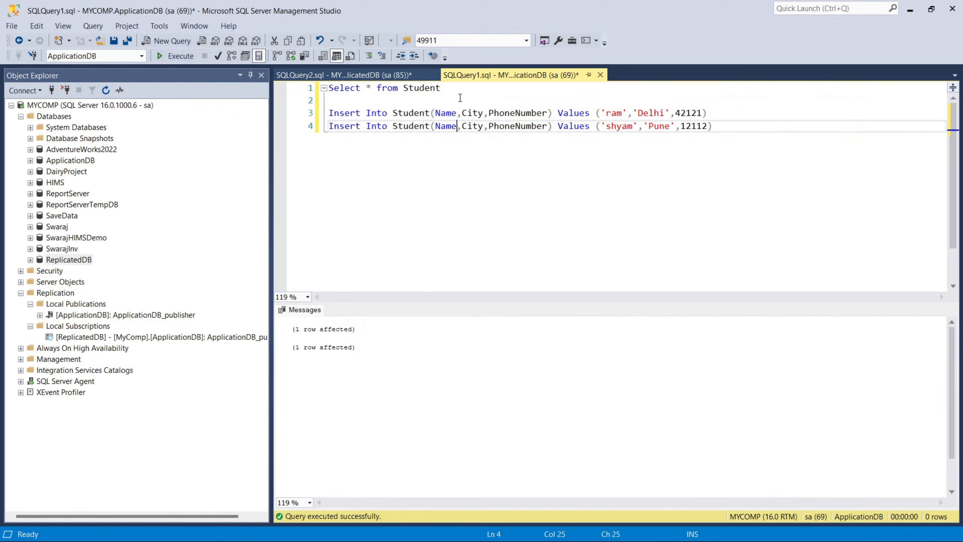
drag(715, 132, 272, 135)
key(ctrl+c)
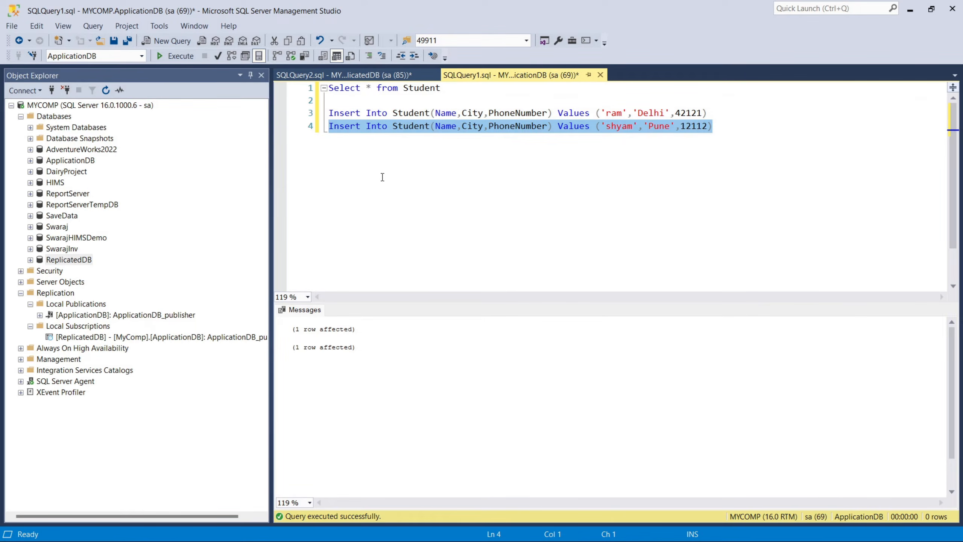
click(808, 259)
key(Return)
key(Return)
key(Return)
key(Return)
key(ctrl+v)
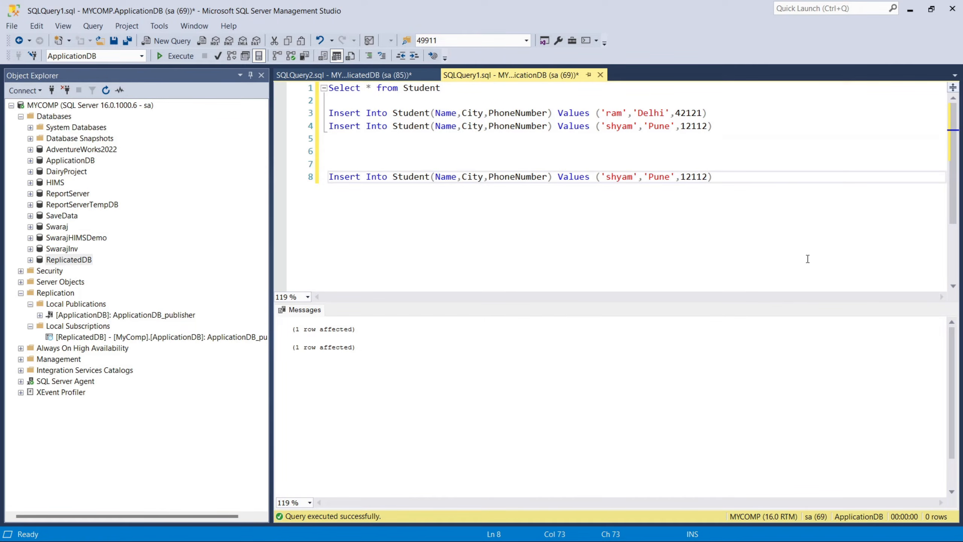
double_click(620, 177)
text(Re)
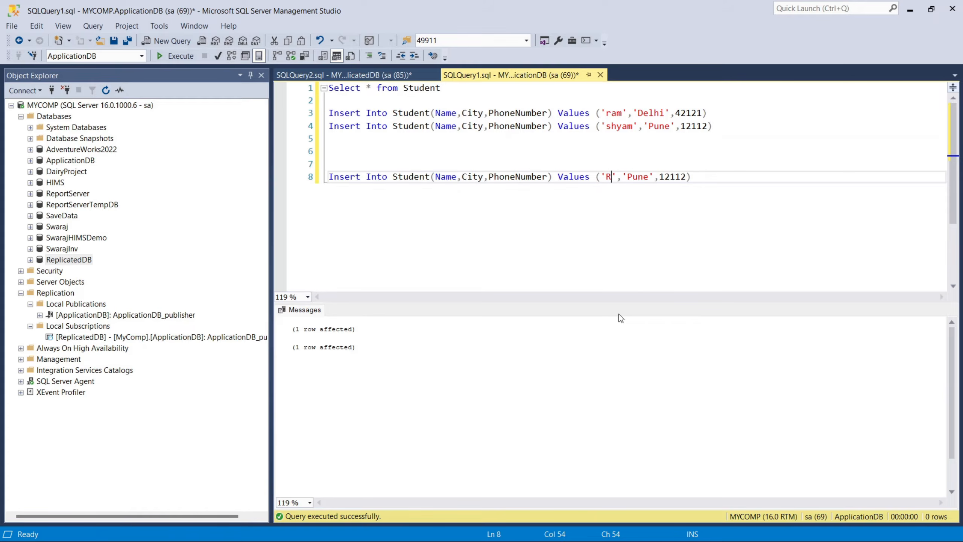
text(plicat)
text(ed)
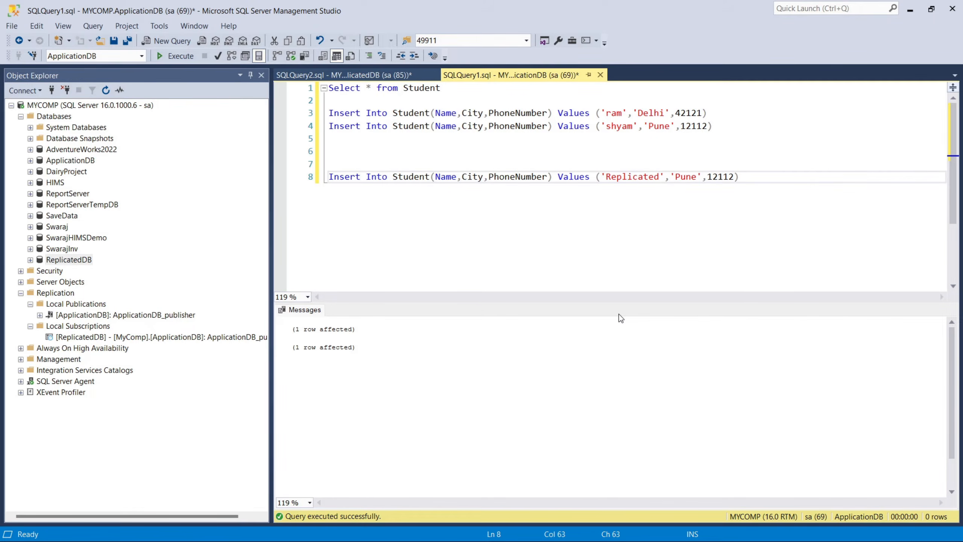
text(Name)
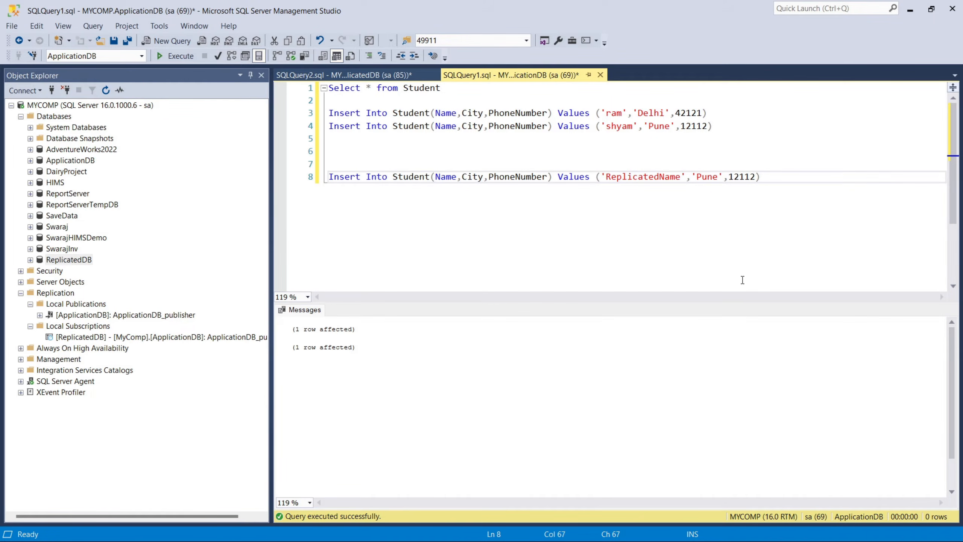
Complete the copied Insert's name value as 'ReplicatedName' and run the statement repeatedly with Go 1000 on the line below.
click(734, 178)
double_click(713, 178)
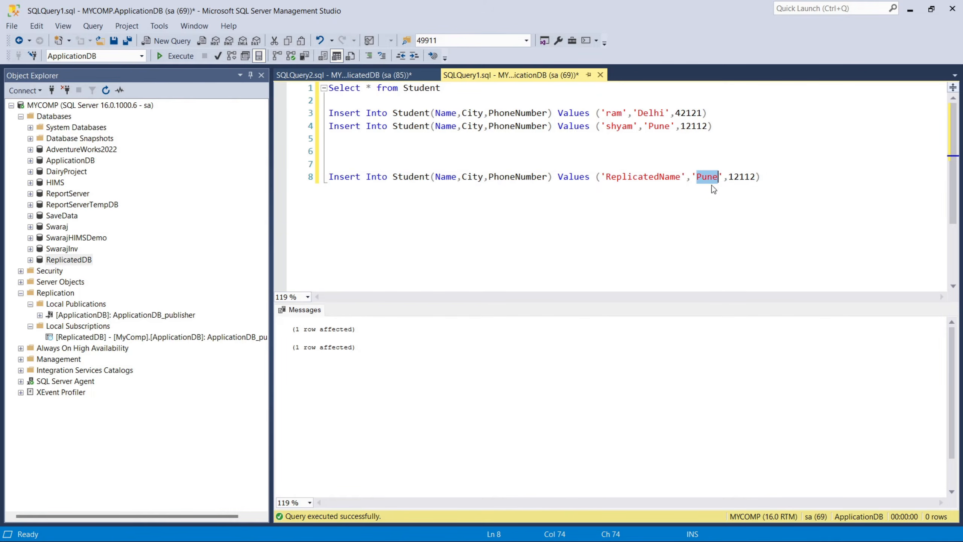
click(781, 178)
key(Return)
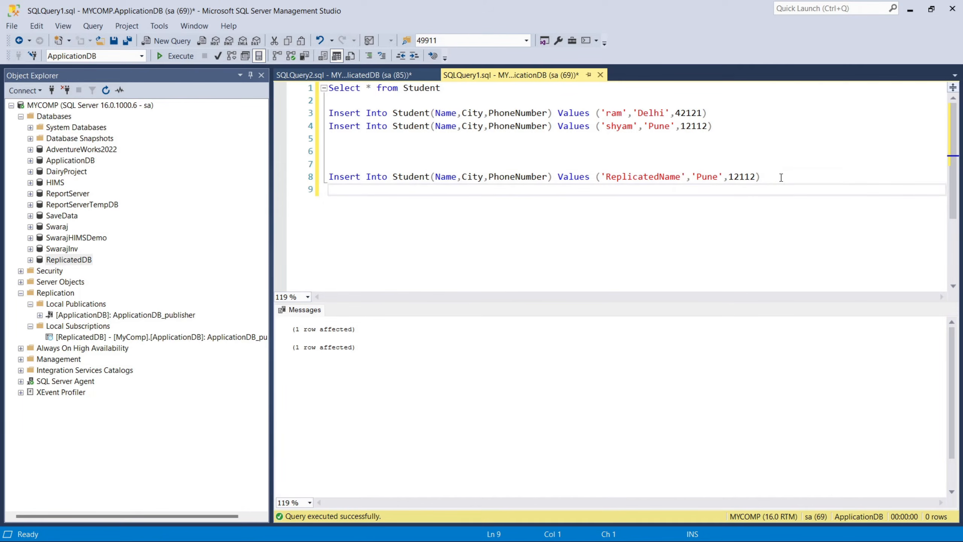
text(Go 1000)
drag(394, 201, 288, 177)
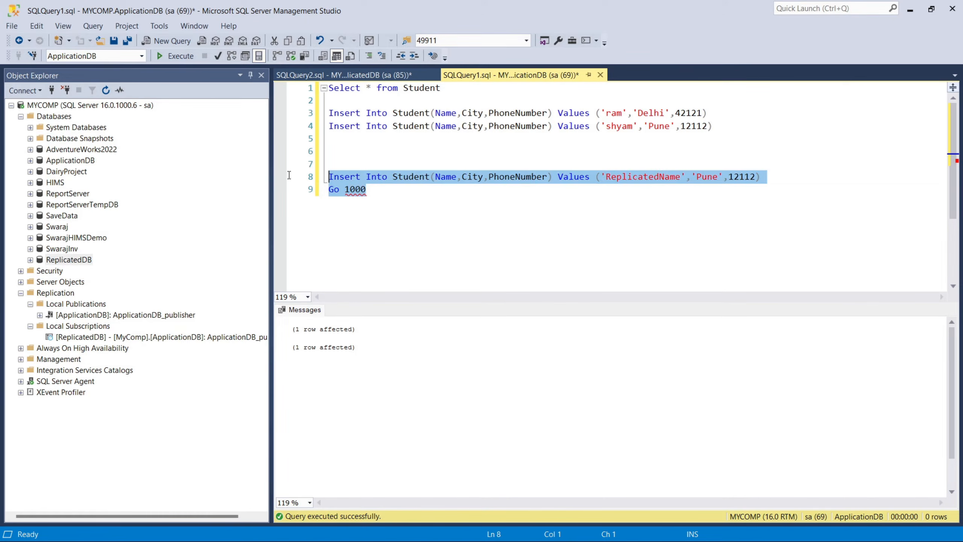
click(181, 57)
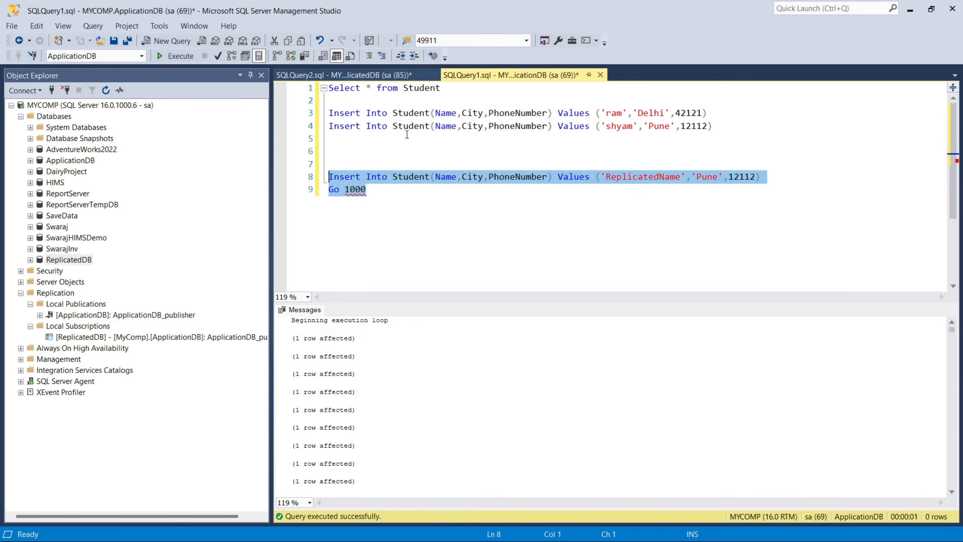
Run the Select query on ApplicationDB's Student table and look through the inserted rows down to the last record.
drag(442, 92, 287, 93)
key(F5)
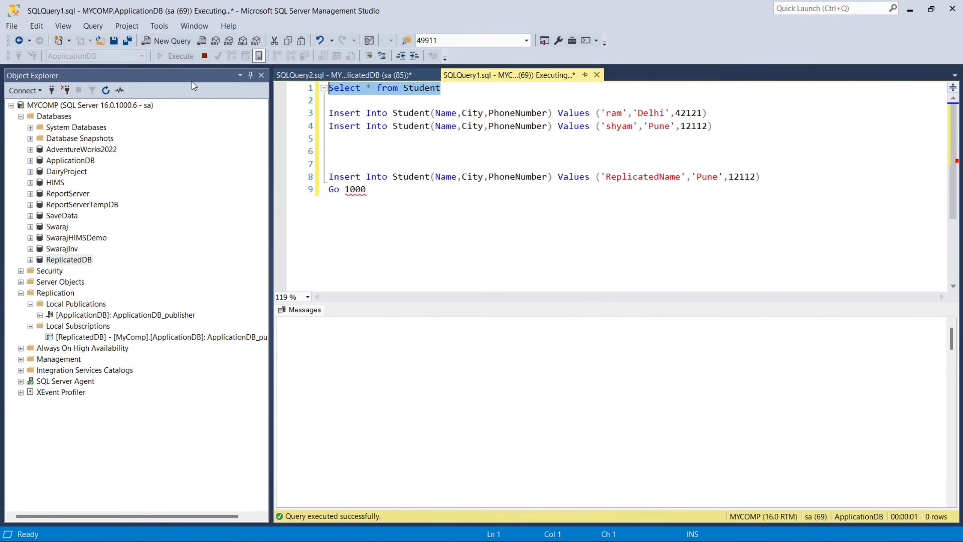
drag(315, 428, 316, 508)
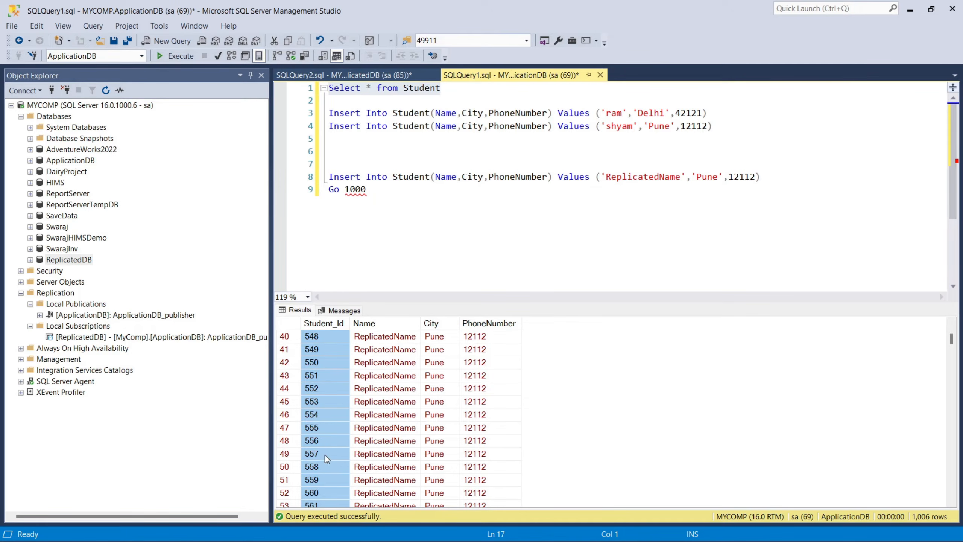
scroll(353, 464, down, 20)
scroll(745, 442, down, 20)
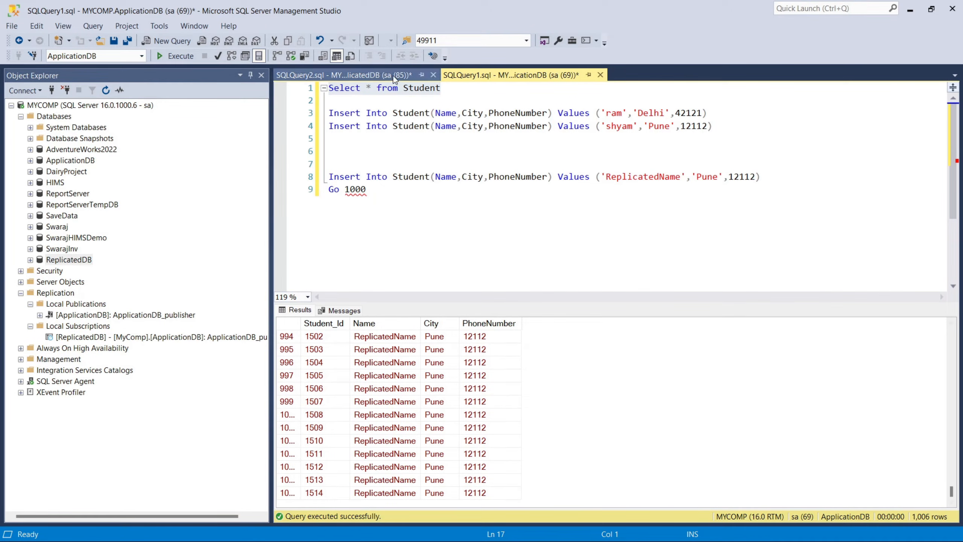
Rerun the Student query on ReplicatedDB and check the results for the bulk-inserted 'ReplicatedName' rows.
click(374, 73)
click(176, 57)
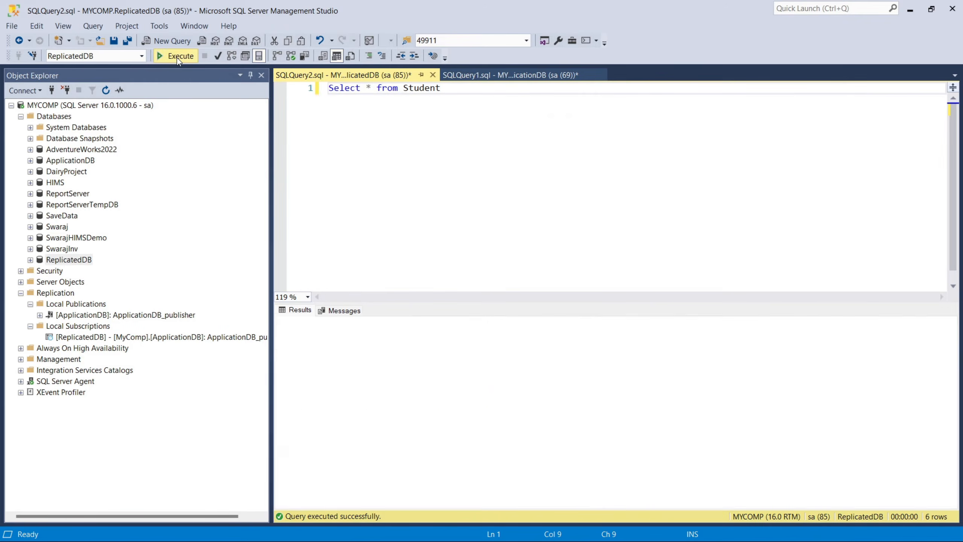
scroll(570, 441, down, 9)
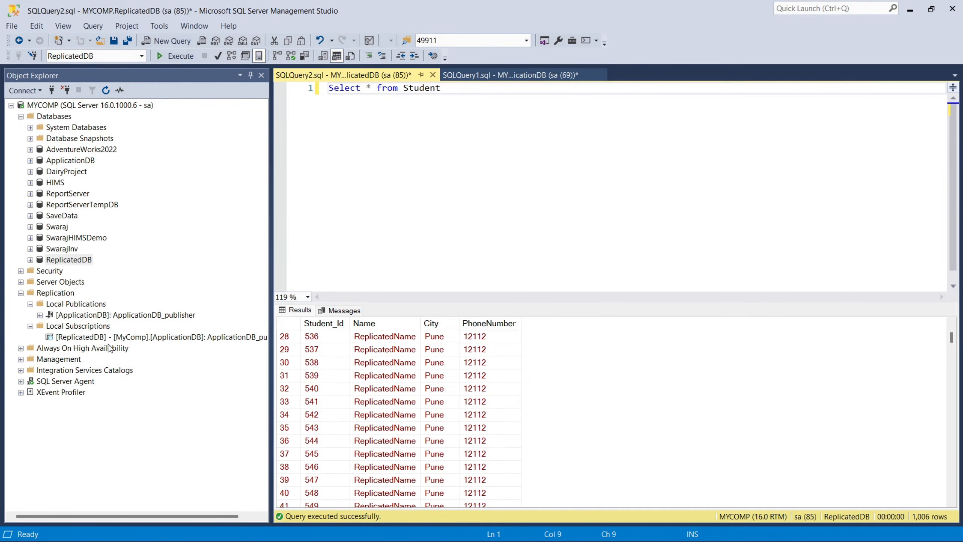
Expand SQL Server Agent in the object tree and review its replication jobs.
click(80, 264)
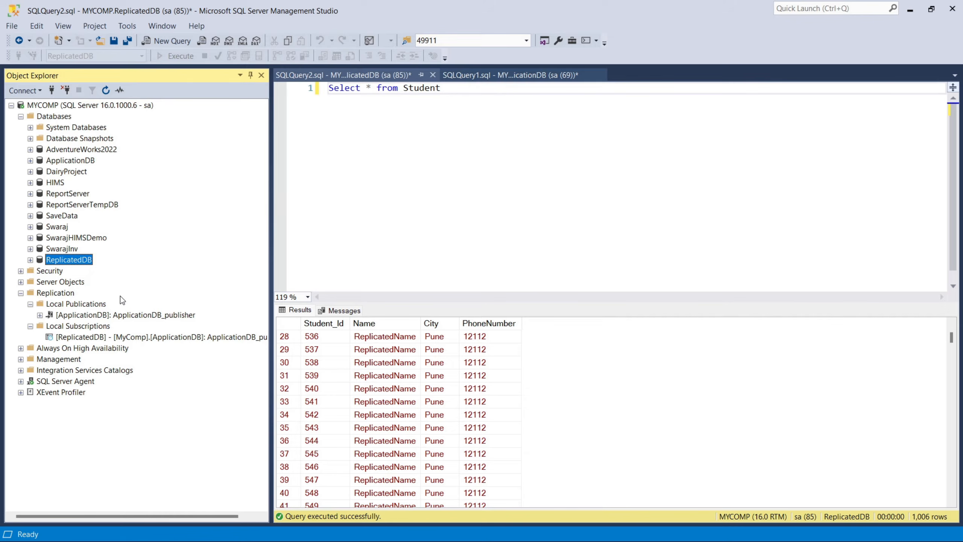
double_click(70, 382)
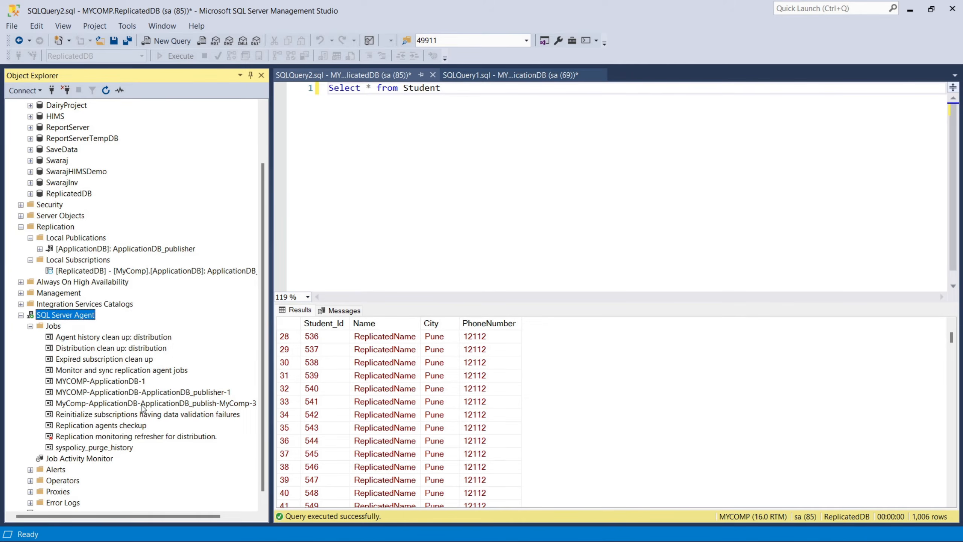
scroll(167, 327, up, 2)
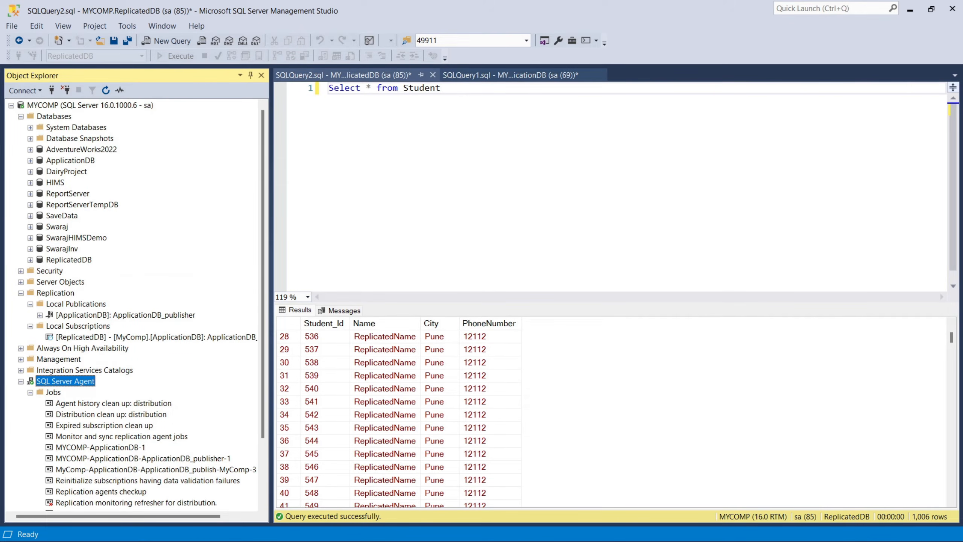
Switch to the browser and look over the sql expert YouTube channel's home page.
key(alt+Tab)
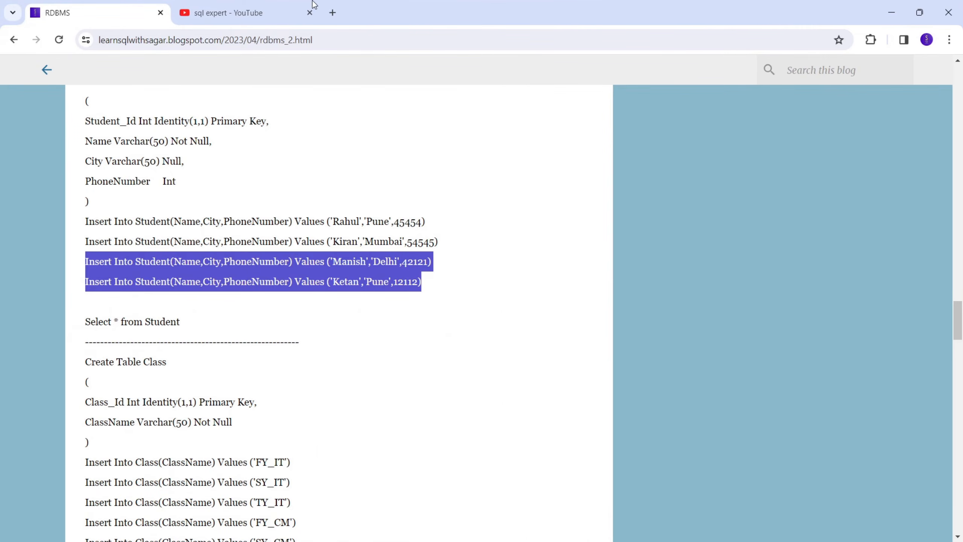
click(223, 21)
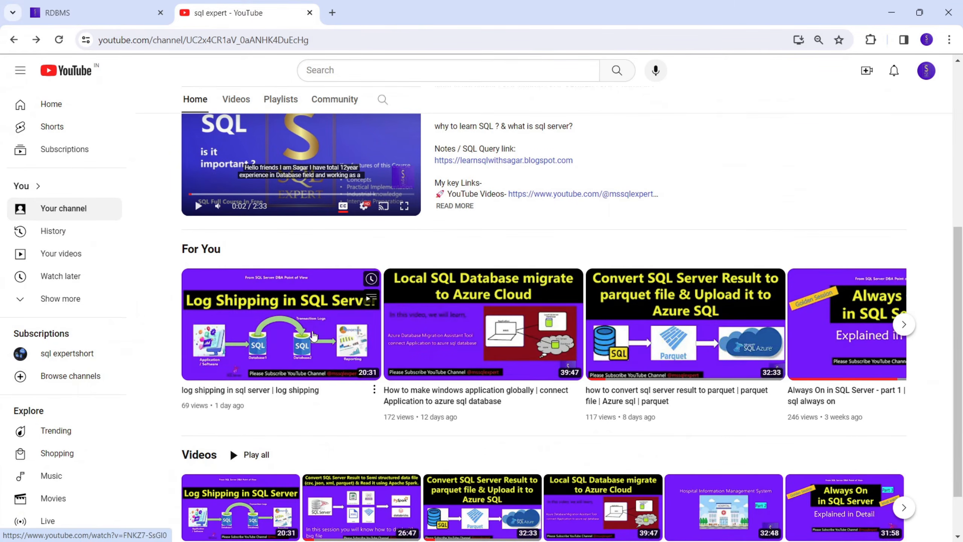
scroll(326, 330, up, 4)
scroll(326, 334, down, 1)
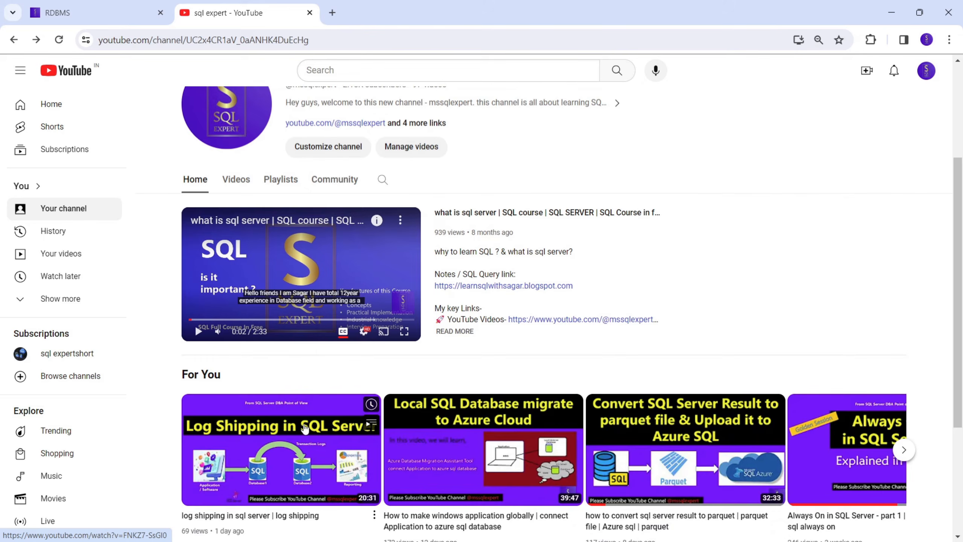
scroll(291, 436, down, 1)
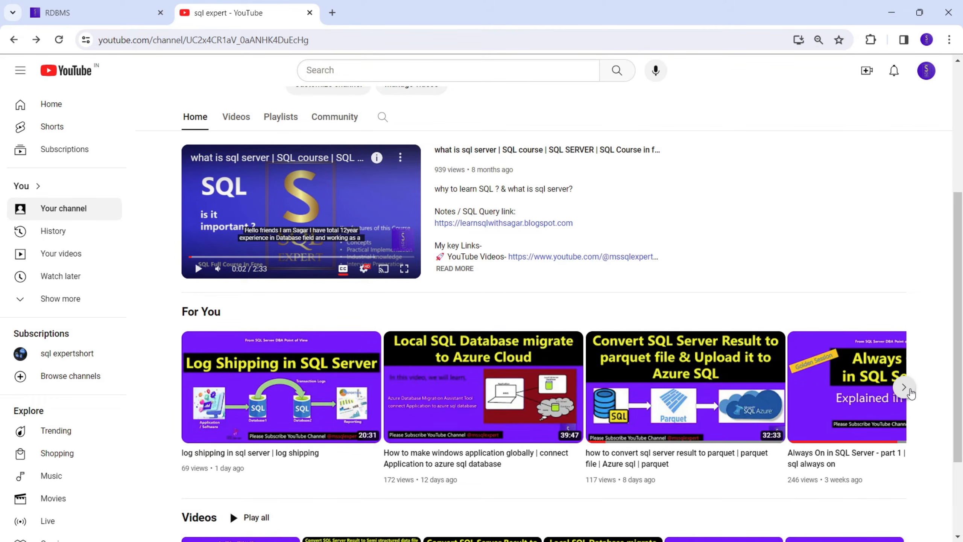
scroll(447, 160, up, 2)
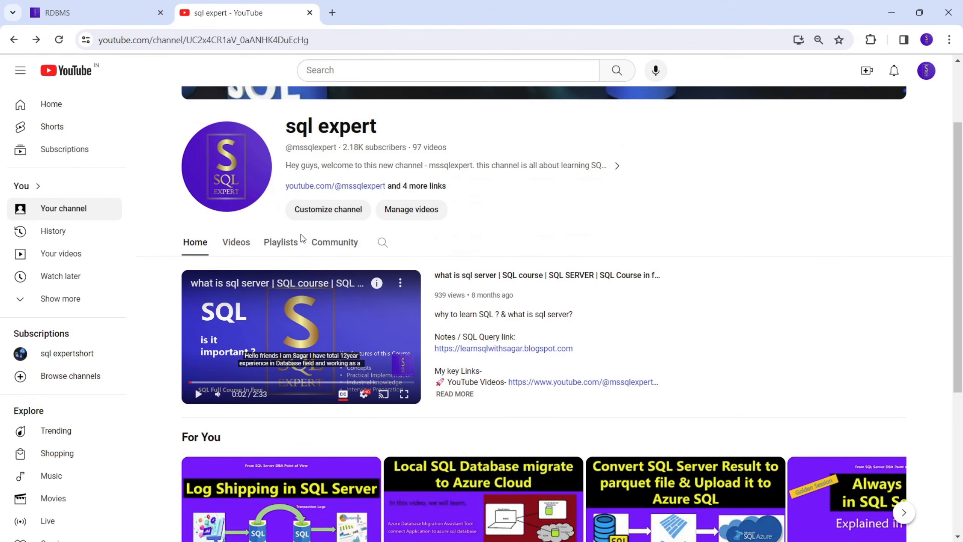
Open the channel's SQL DBA playlist, look at its videos with playback paused, and return to the playlists.
click(298, 242)
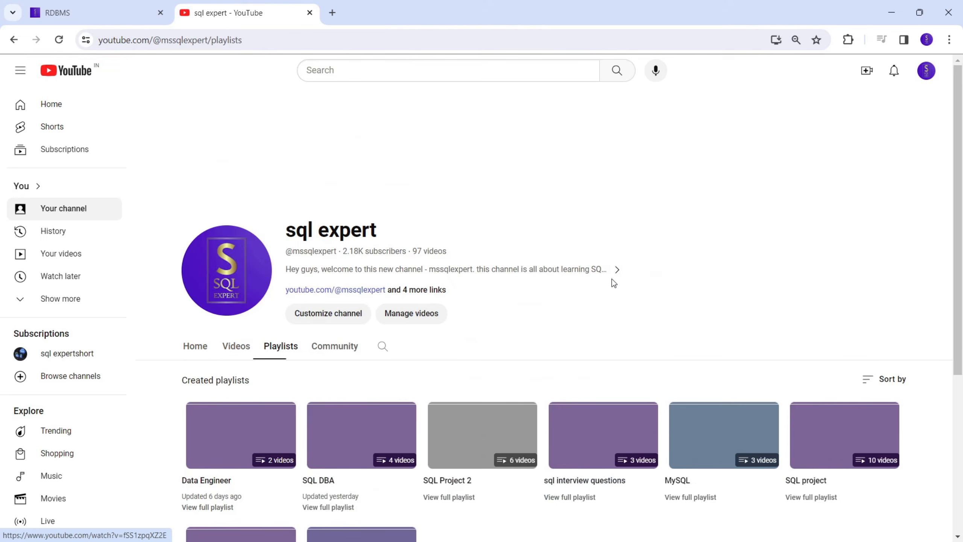
scroll(612, 278, up, 3)
scroll(579, 292, down, 5)
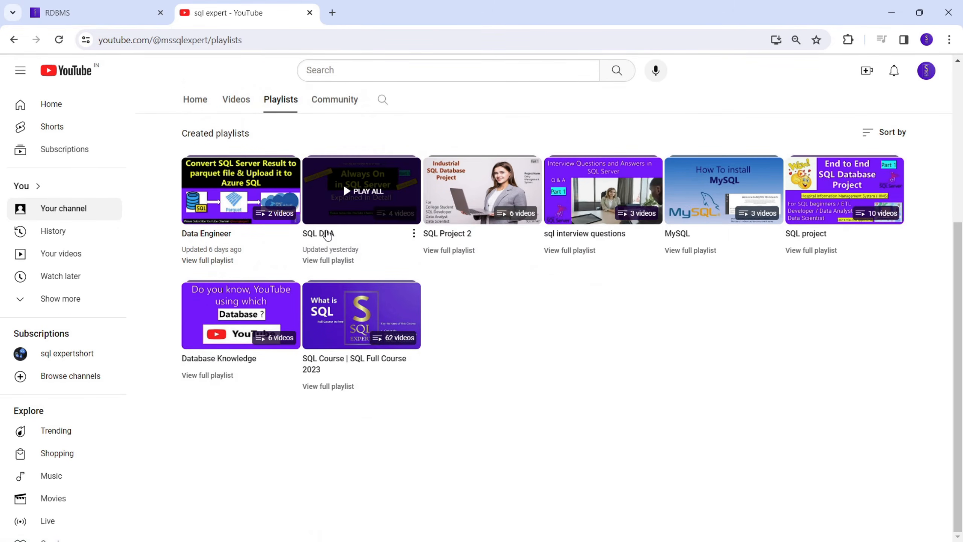
click(343, 183)
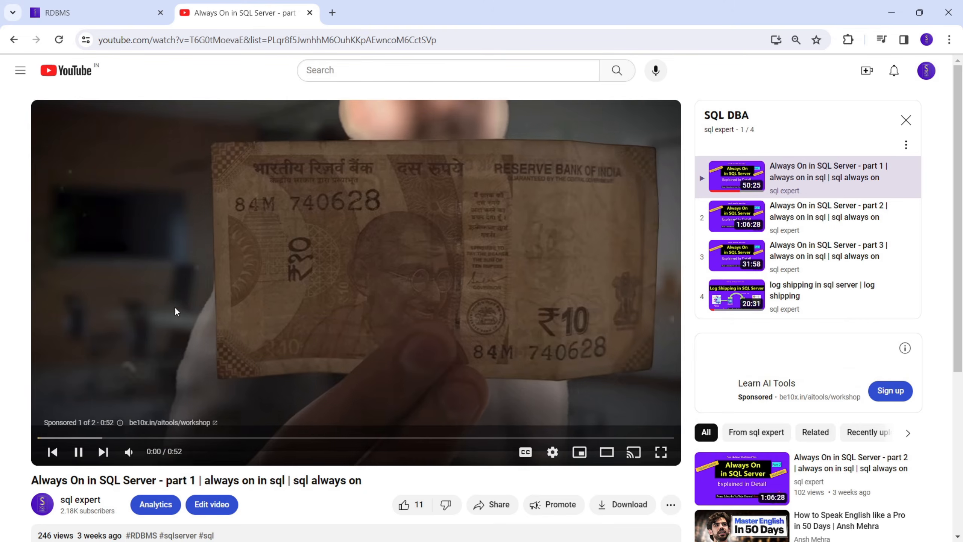
click(80, 453)
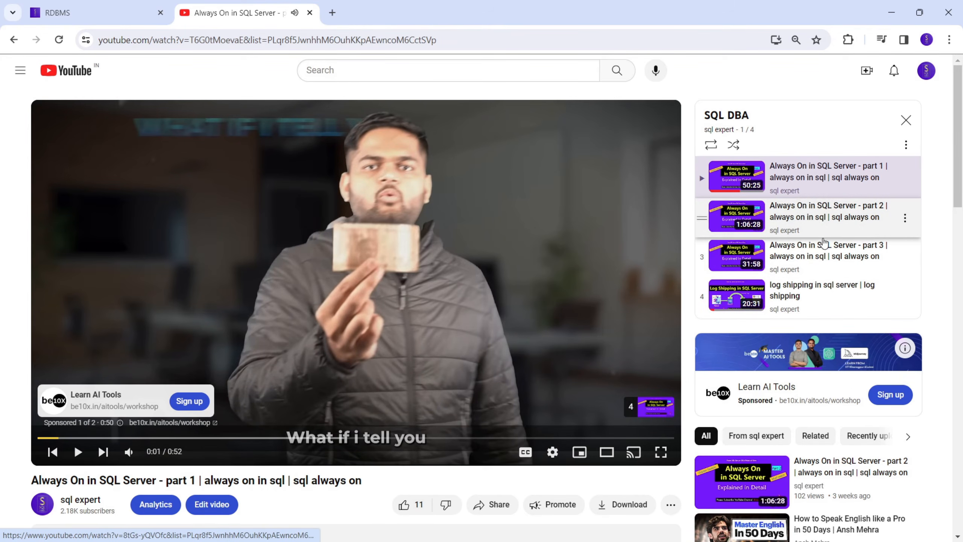
click(15, 38)
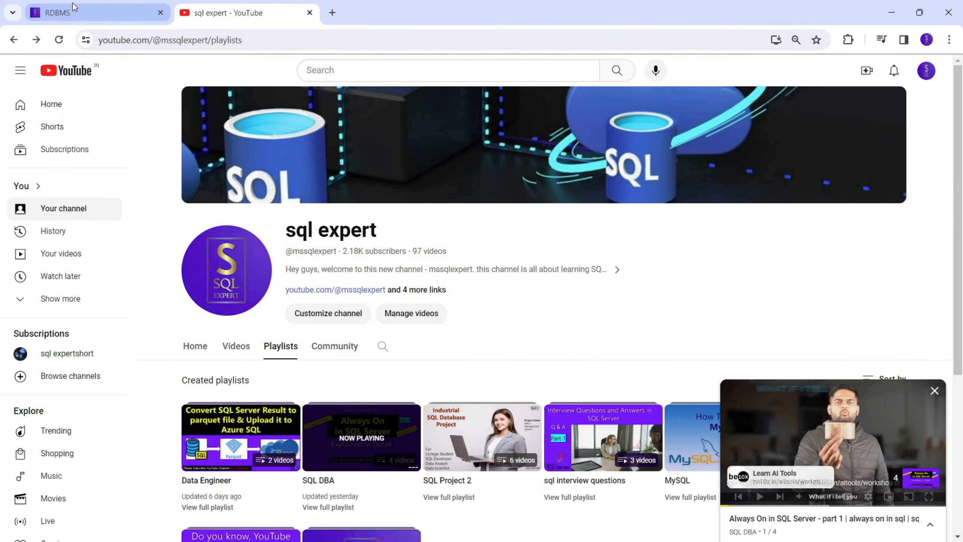
Show the RDBMS blog page, return to SQL Server Management Studio, and collapse the SQL Server Agent node.
click(68, 10)
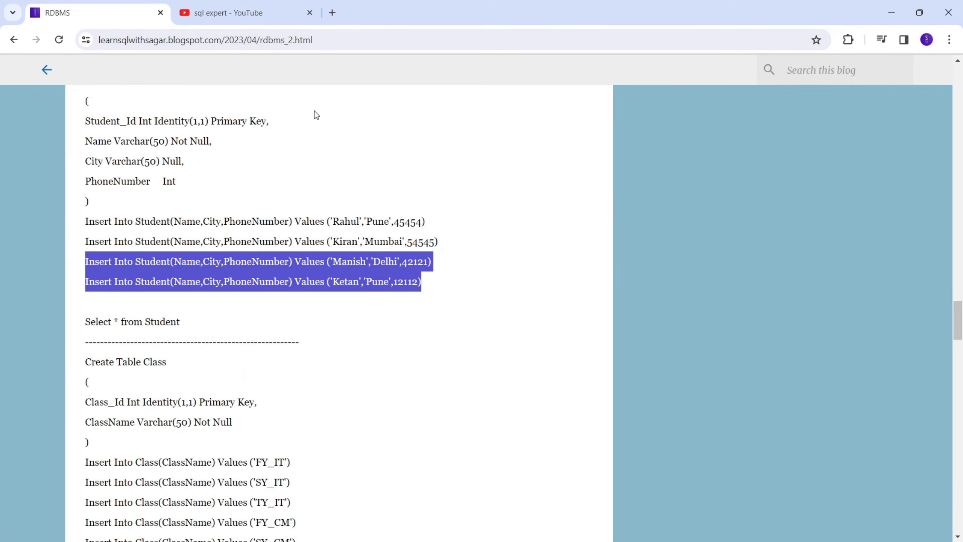
click(892, 12)
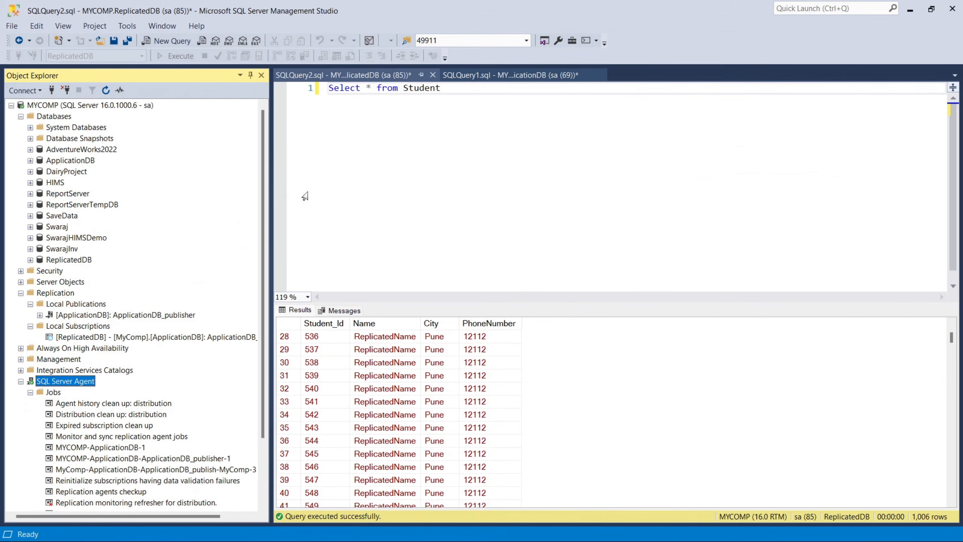
click(21, 380)
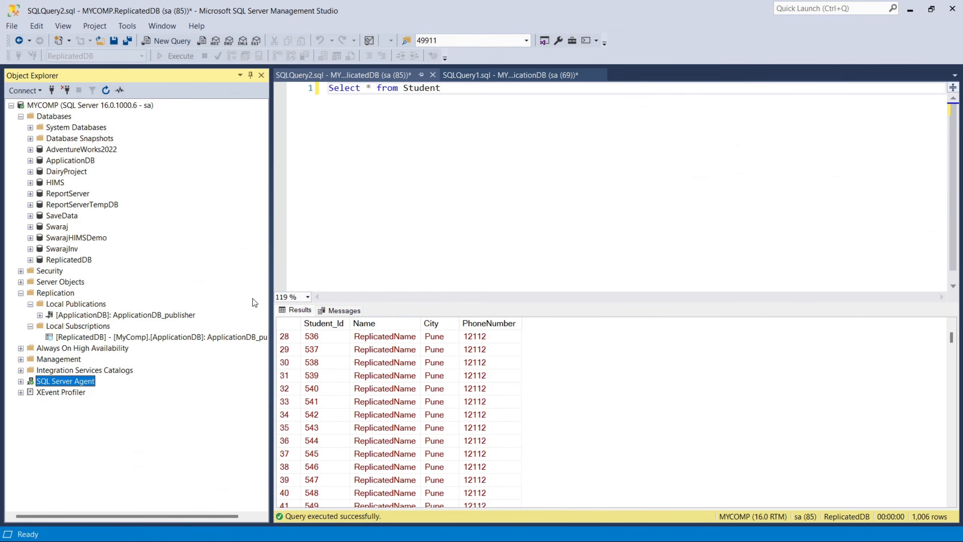
Start an Update statement two lines below Go 1000 in the ApplicationDB query.
click(511, 75)
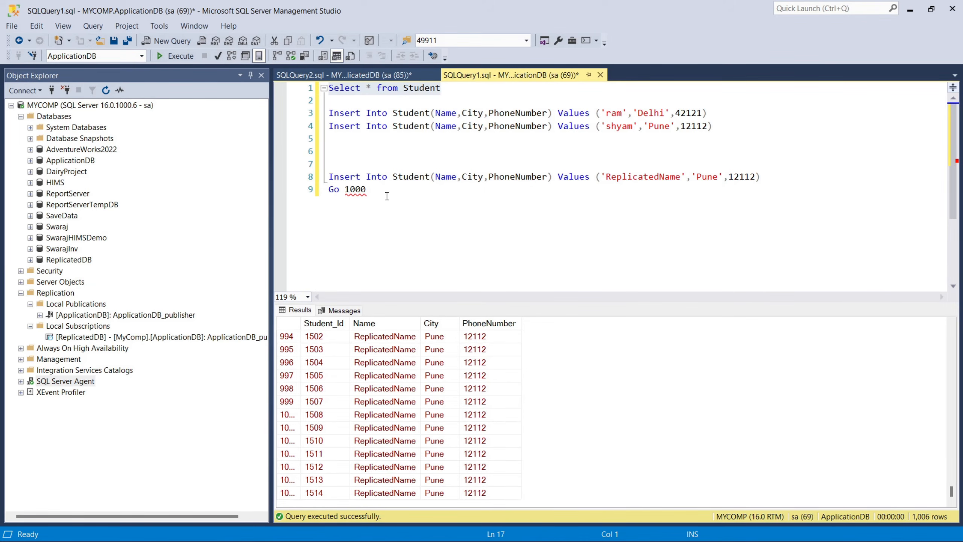
drag(389, 196, 292, 175)
click(459, 217)
key(Return)
key(Return)
text(Updaye)
key(BackSpace)
text(te)
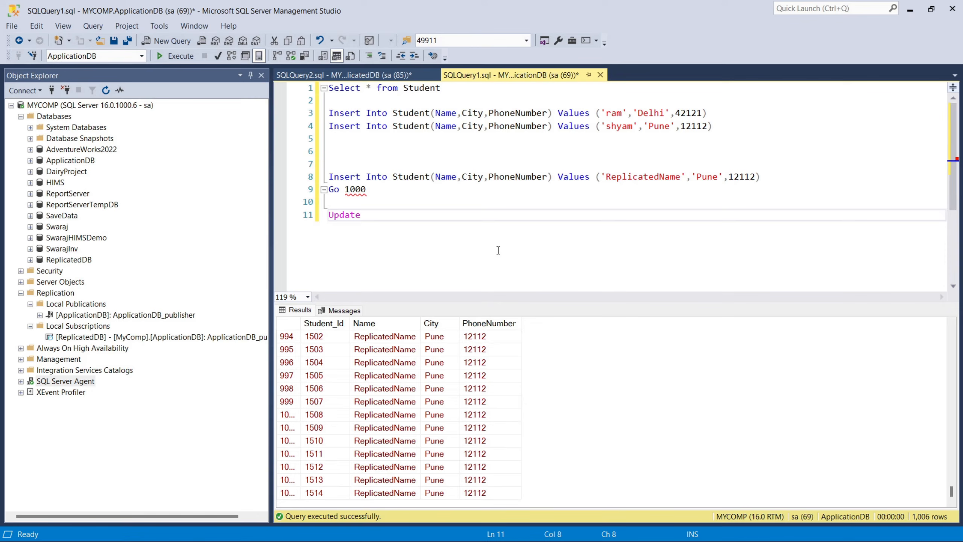
Make Student the target table of the Update statement and add the Set keyword after it.
click(399, 176)
double_click(400, 177)
key(ctrl+c)
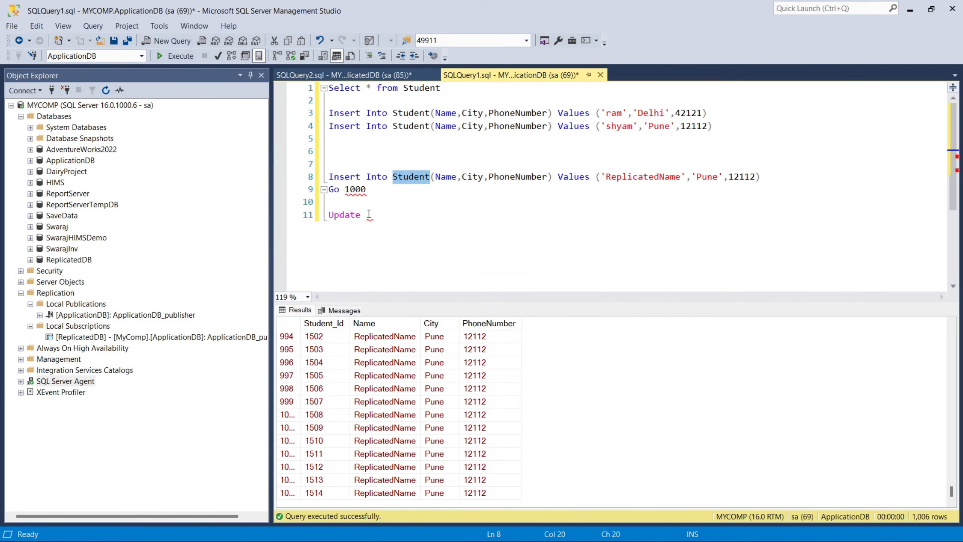
click(370, 215)
key(ctrl+v)
text(S)
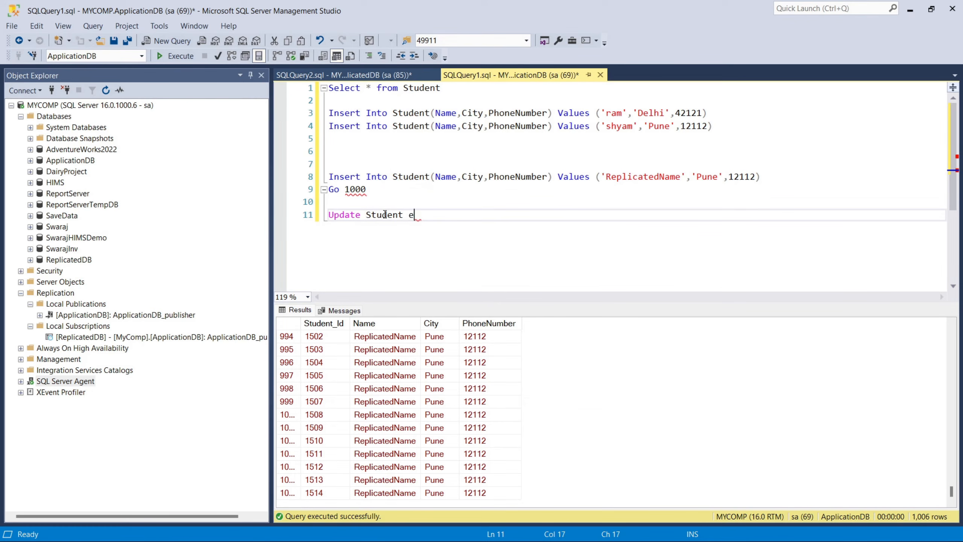
text(et)
Copy a ReplicatedName value from the results and use it to write the assignment Name=ReplicatedName in the Update statement.
click(373, 410)
right_click(372, 411)
click(400, 428)
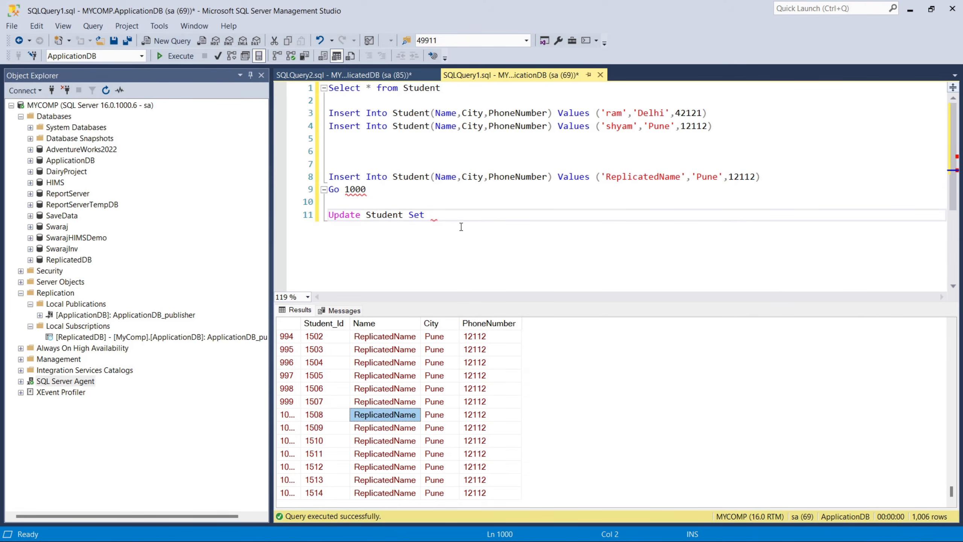
key(ctrl+v)
key(Home)
key(BackSpace)
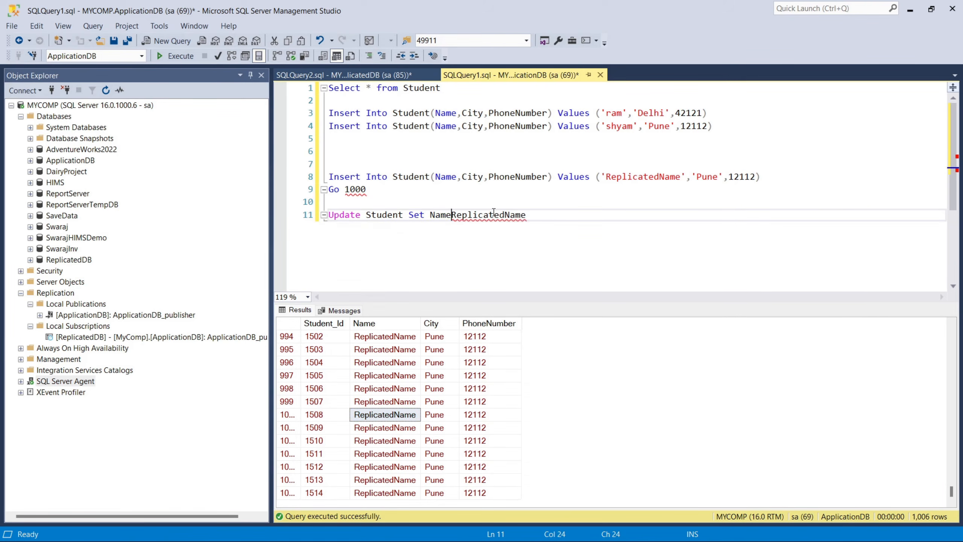
text(=)
click(542, 217)
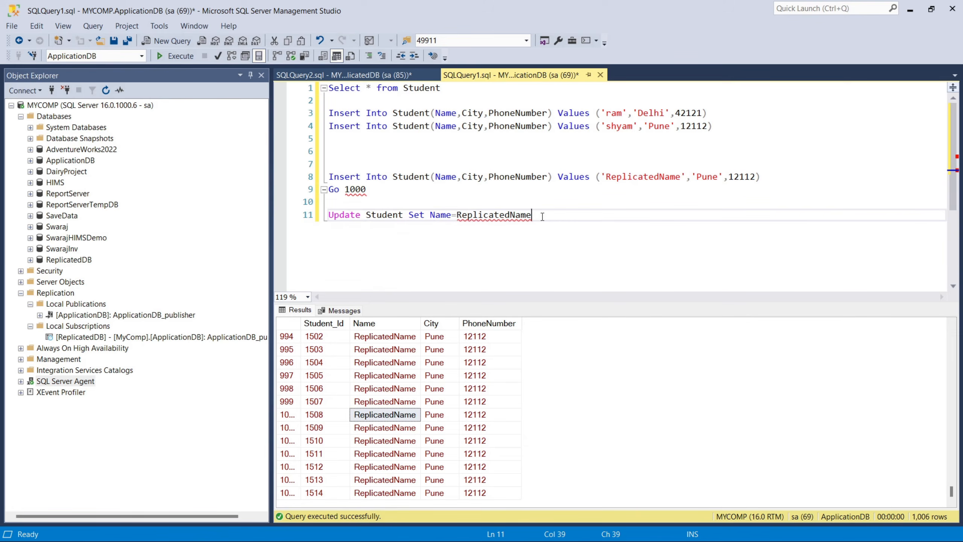
Add the condition where Name='ReplicatedName' to the end of the Update statement, on the same line.
key(ctrl+shift+Left)
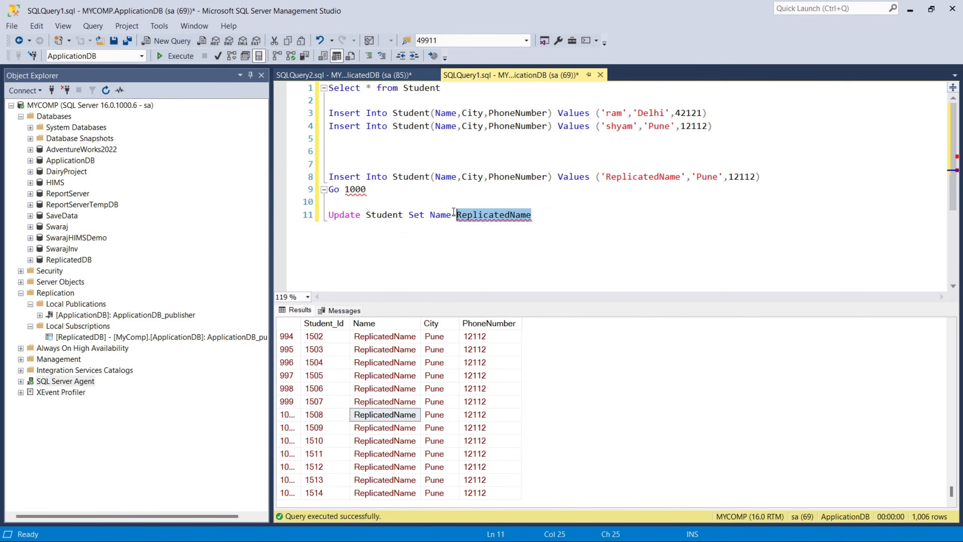
key(Left)
click(545, 217)
text(where Name)
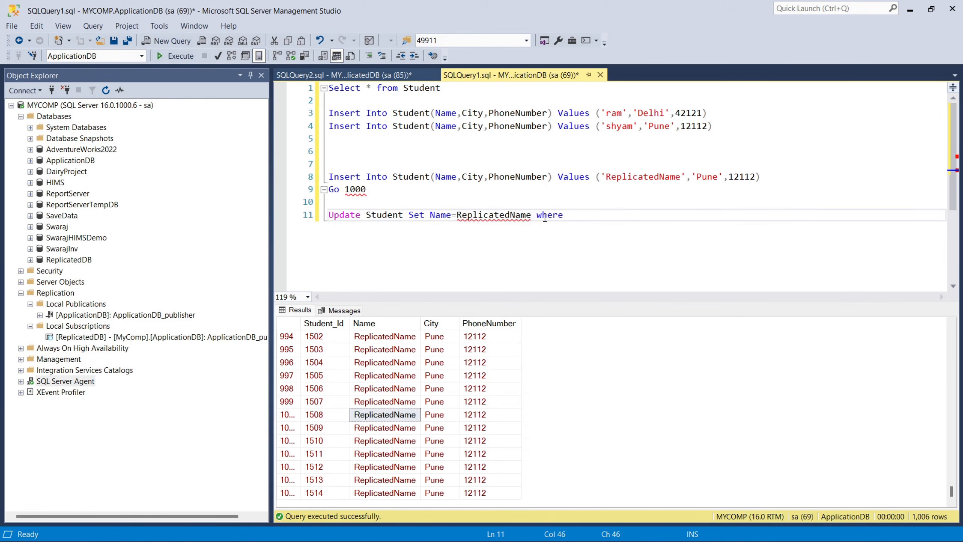
key(Return)
key(ctrl+v)
click(607, 215)
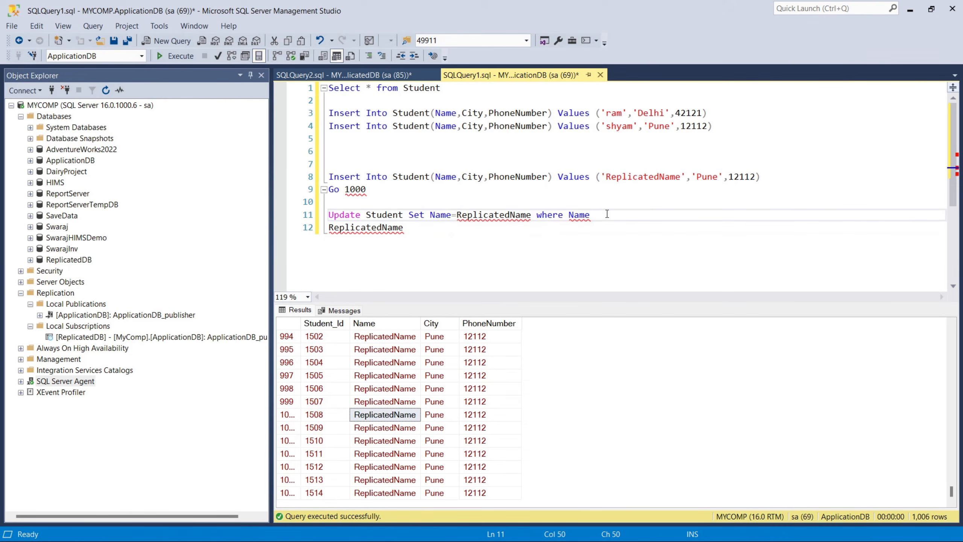
key(Delete)
text(=ReplicatedName)
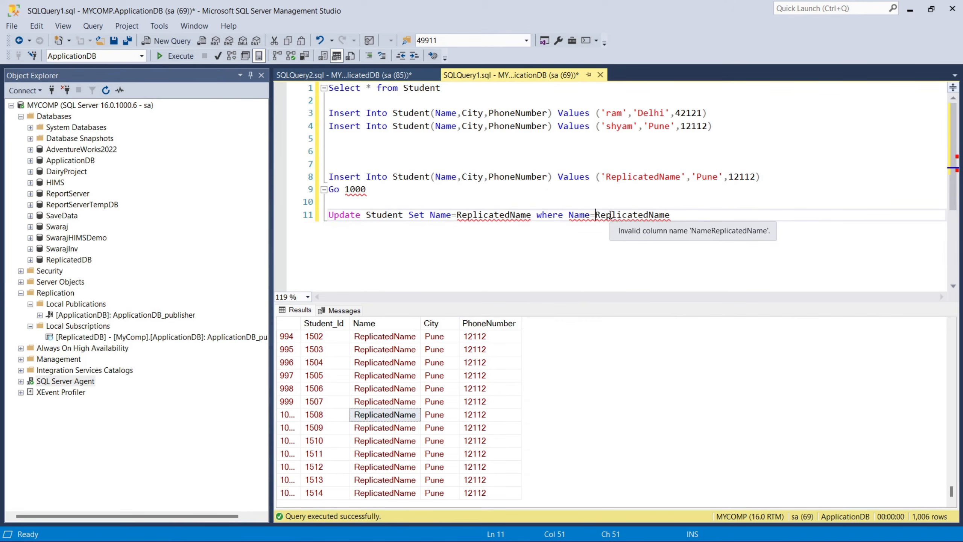
text(')
key(End)
text(')
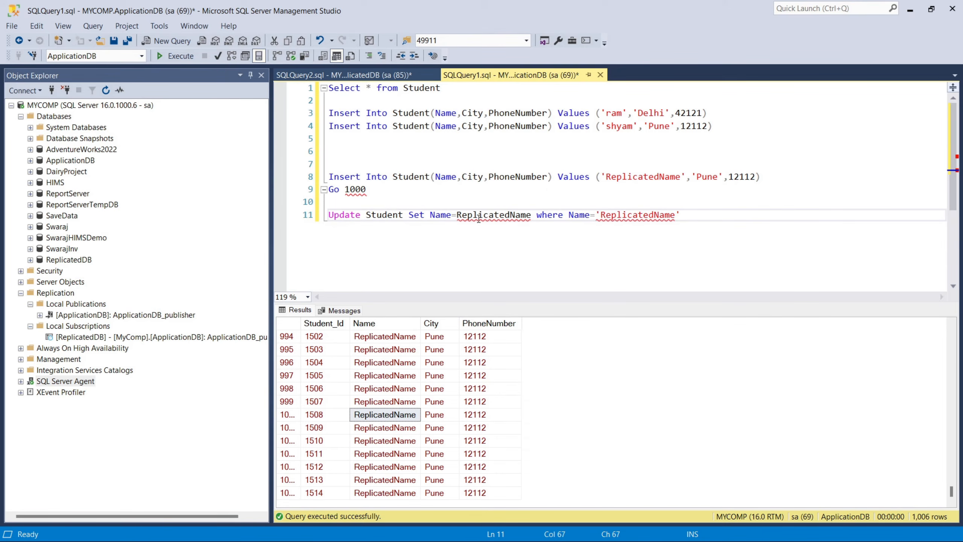
Change the Update statement's assigned value to the quoted string 'New Name' and execute only that statement.
click(455, 215)
text(')
click(537, 214)
text(')
double_click(502, 216)
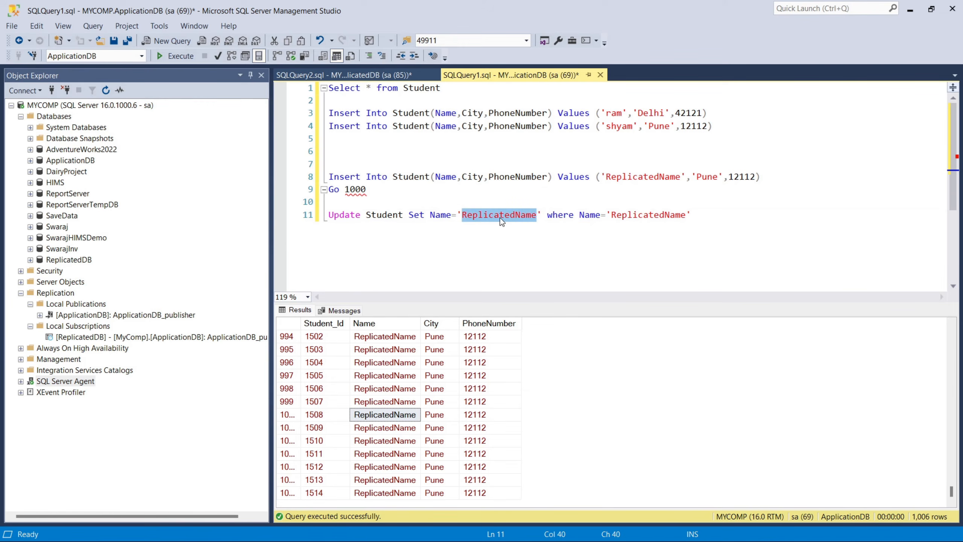
text(New Name)
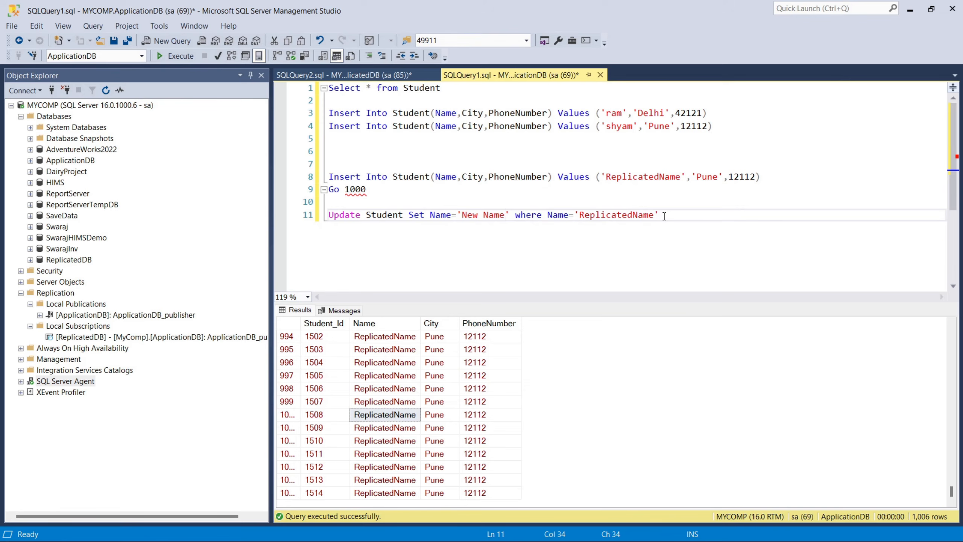
drag(664, 216, 321, 226)
click(168, 57)
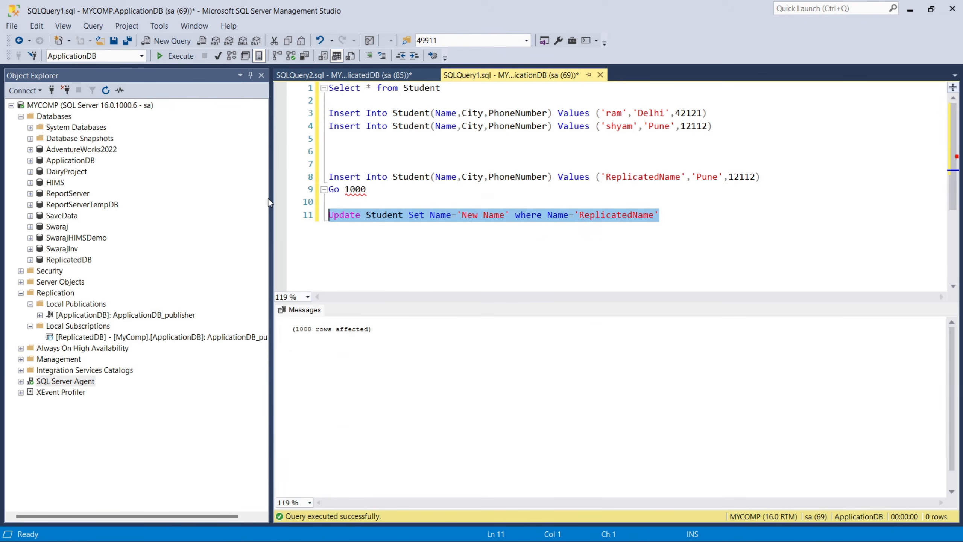
Rerun the Student Select query on ReplicatedDB and check the Name values of the replicated rows.
click(369, 75)
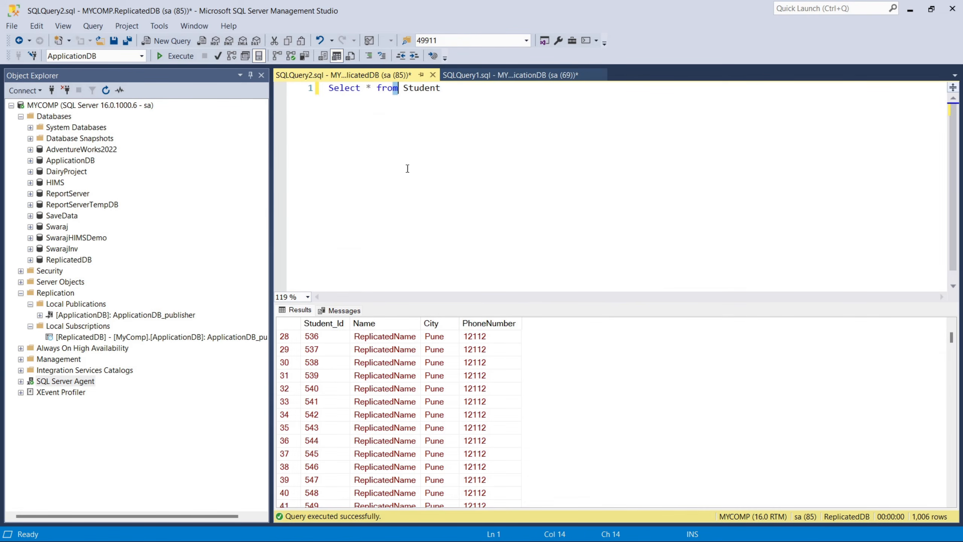
scroll(445, 368, up, 8)
click(424, 197)
click(174, 57)
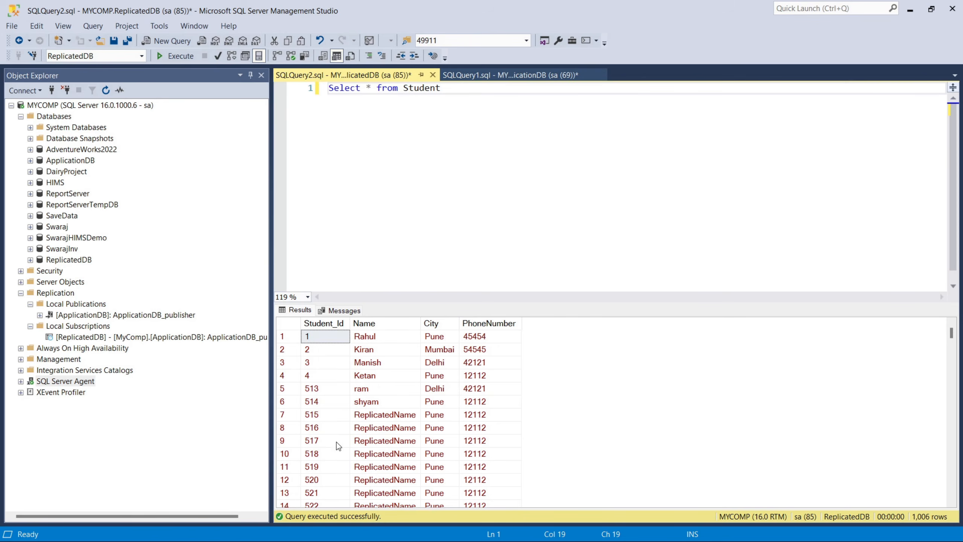
click(173, 57)
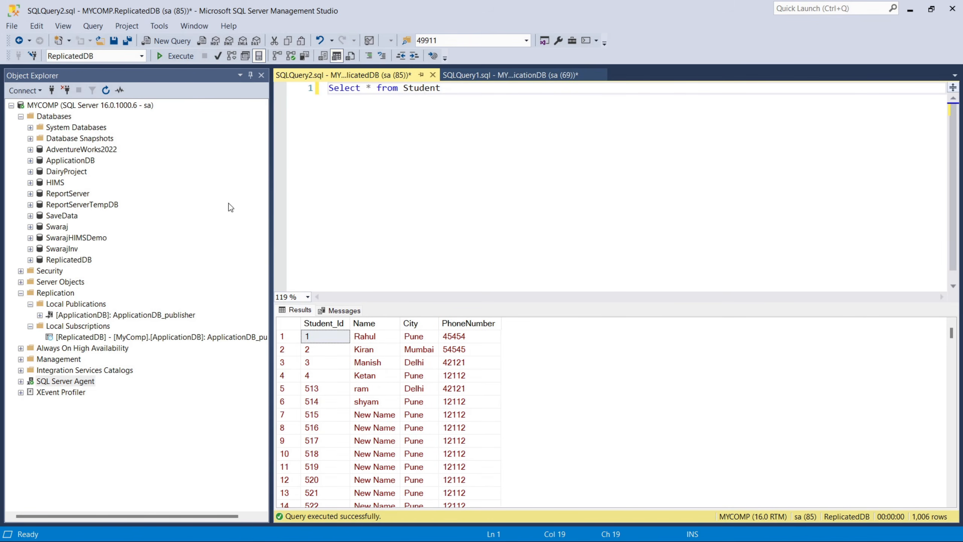
drag(370, 415, 373, 479)
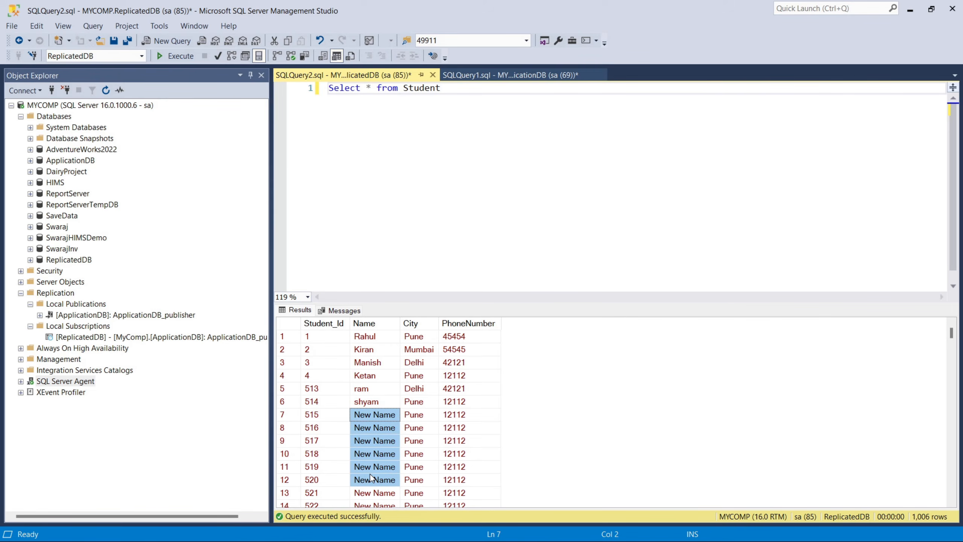
Switch to Replication Monitor and examine the latest action in the Log Reader Agent history of ApplicationDB_publisher.
click(110, 540)
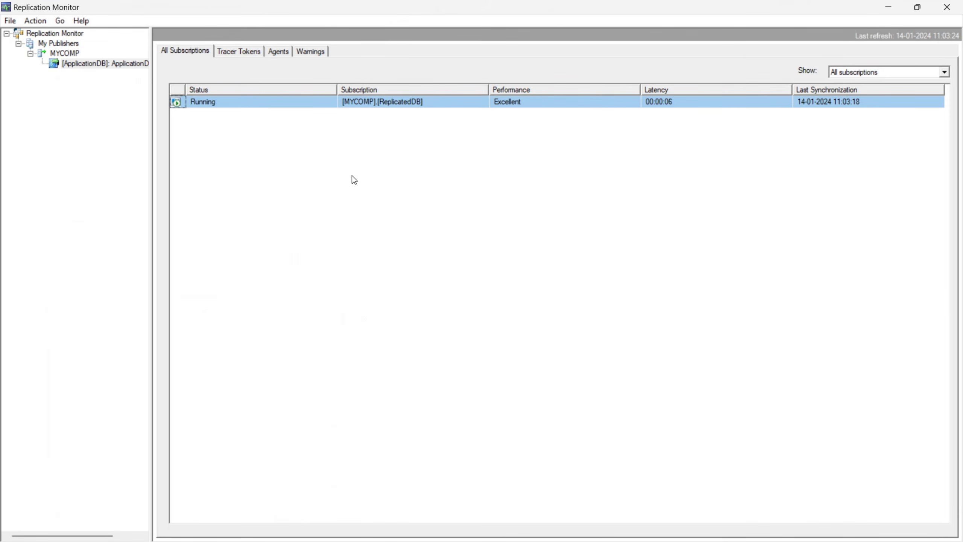
click(236, 106)
click(276, 52)
double_click(262, 108)
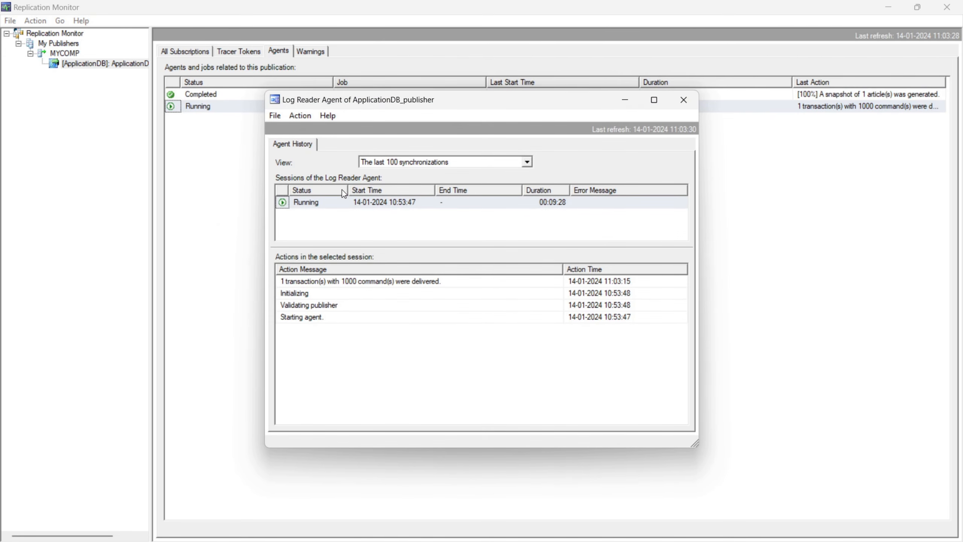
click(302, 283)
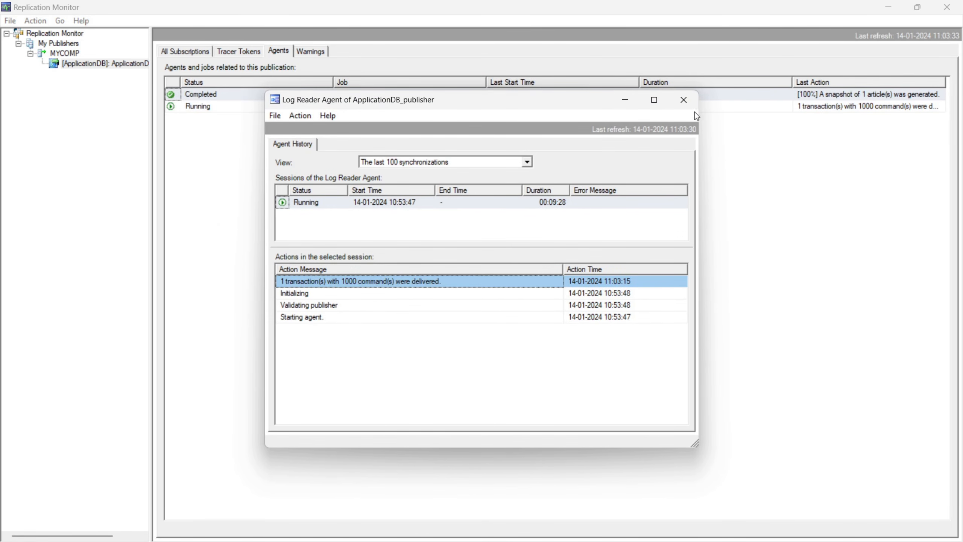
click(684, 99)
Examine the ReplicatedDB subscription's publisher-to-distributor and distributor-to-subscriber histories, showing all synchronizations for the latter.
click(185, 51)
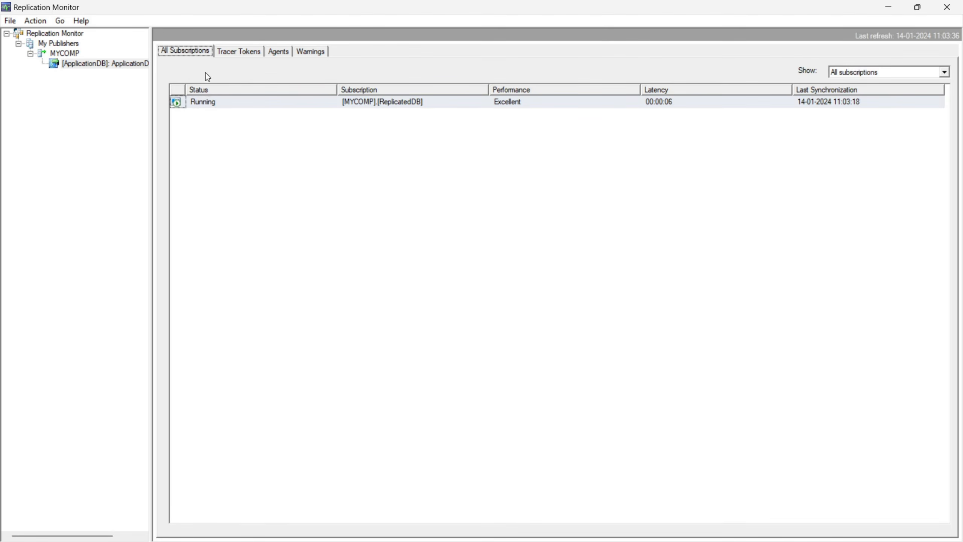
double_click(219, 103)
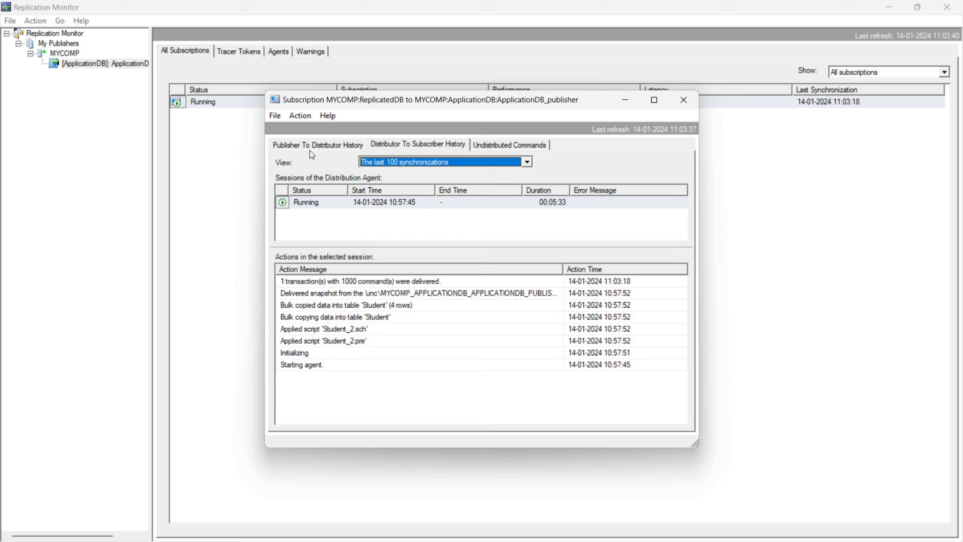
click(308, 144)
click(335, 282)
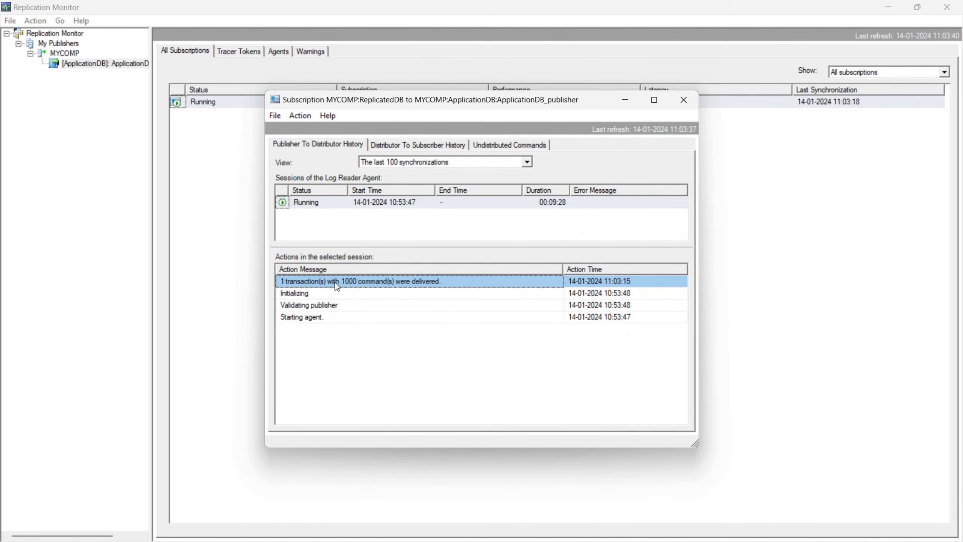
click(403, 145)
click(363, 286)
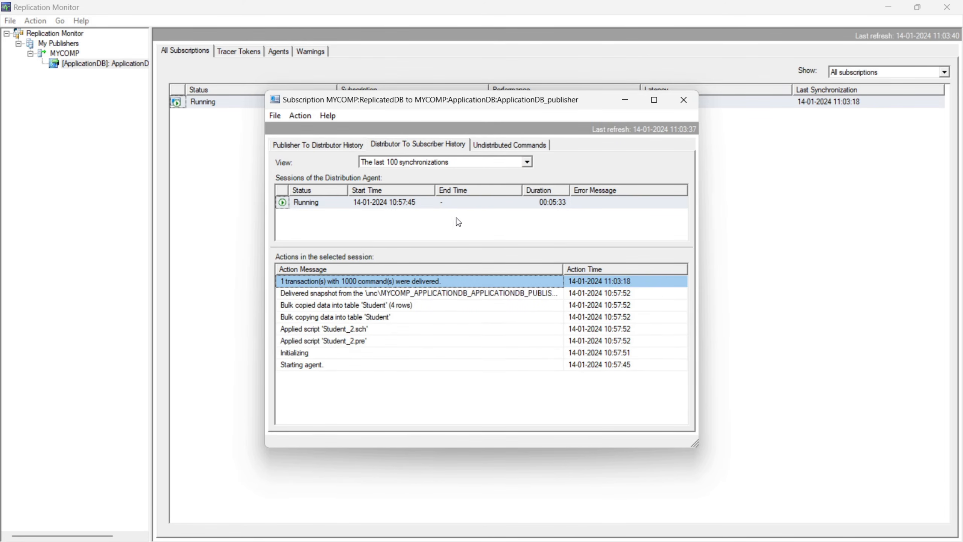
click(421, 160)
click(407, 174)
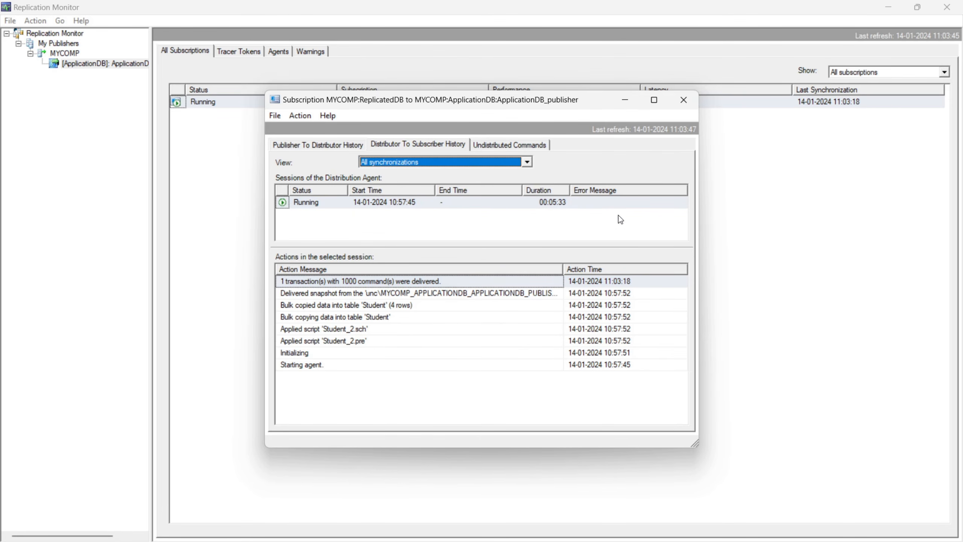
Return to SQL Server Management Studio, close the subscription details, and show the ApplicationDB query with the ReplicatedDB database selected.
click(892, 7)
click(683, 100)
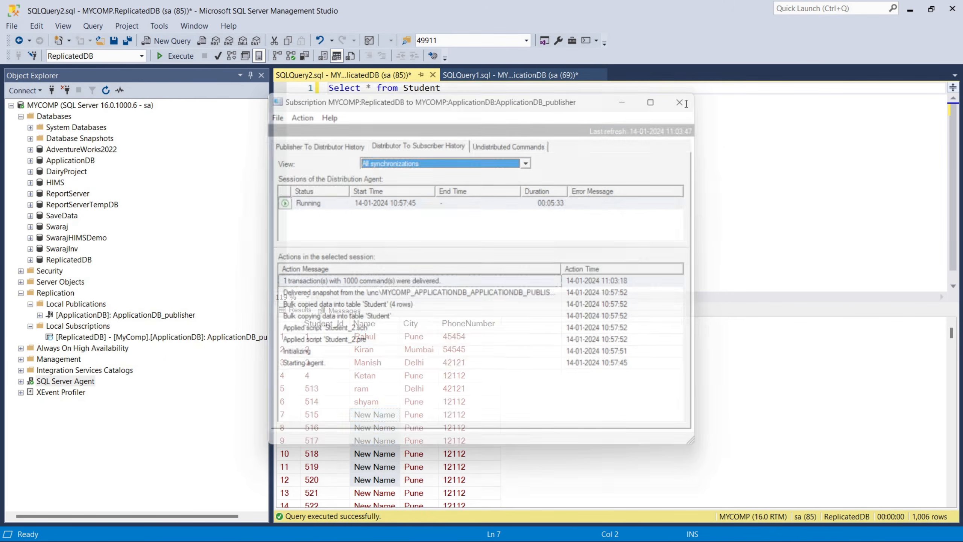
click(493, 78)
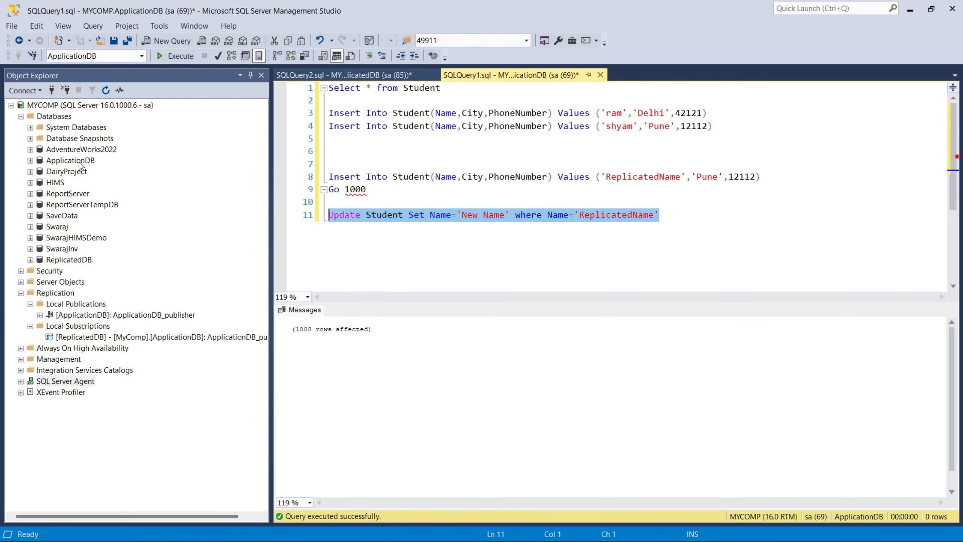
click(80, 261)
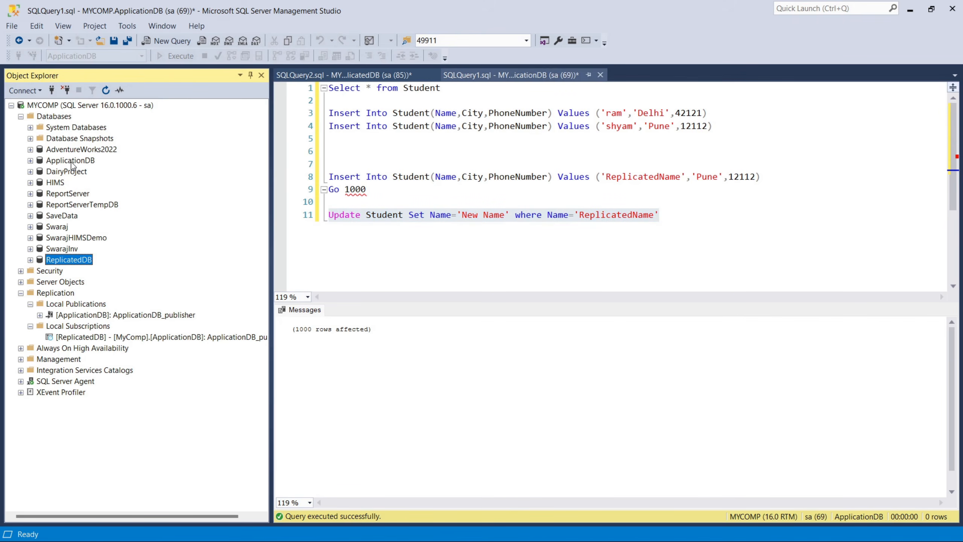